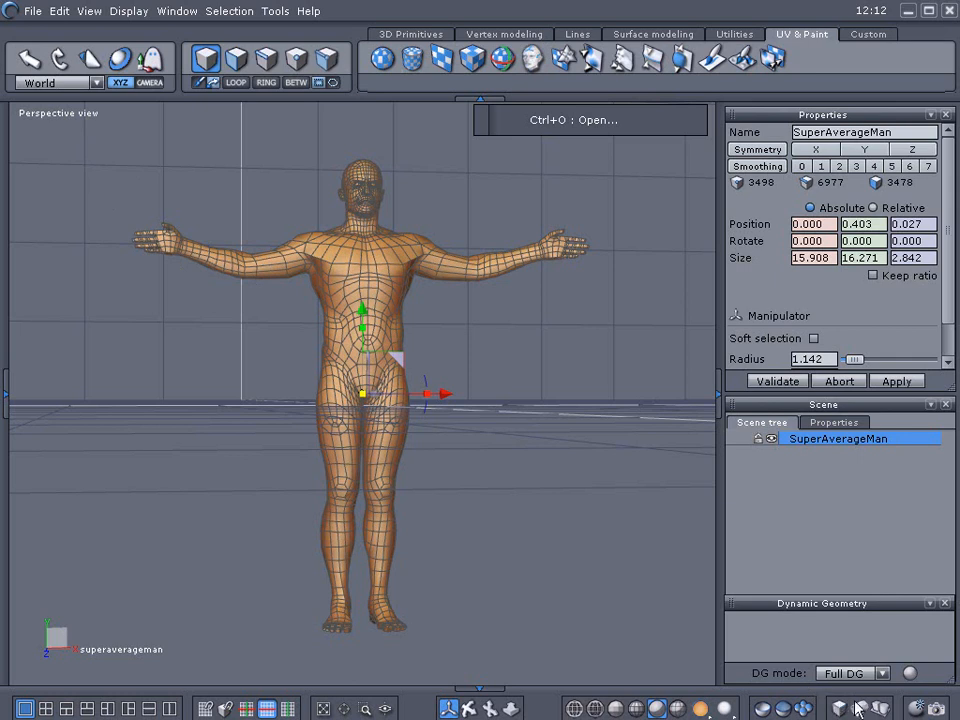
Switch to a front orthographic view and box-select all faces of the character's head in face selection mode.
click(878, 707)
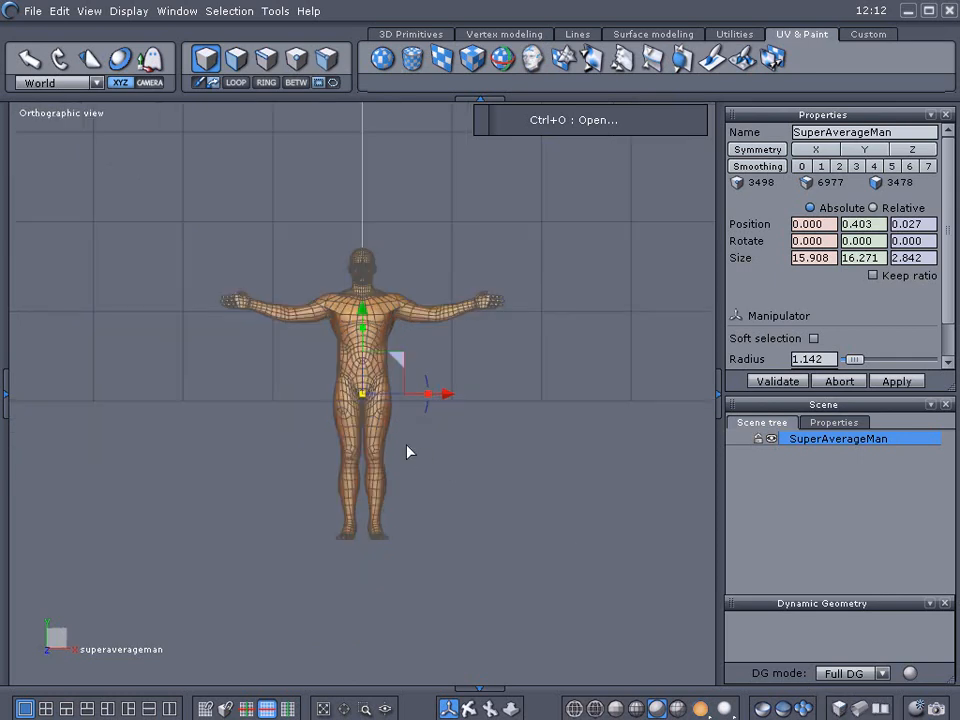
middle_drag(407, 447, 503, 559)
scroll(462, 488, up, 4)
scroll(433, 364, up, 2)
middle_drag(433, 364, 480, 632)
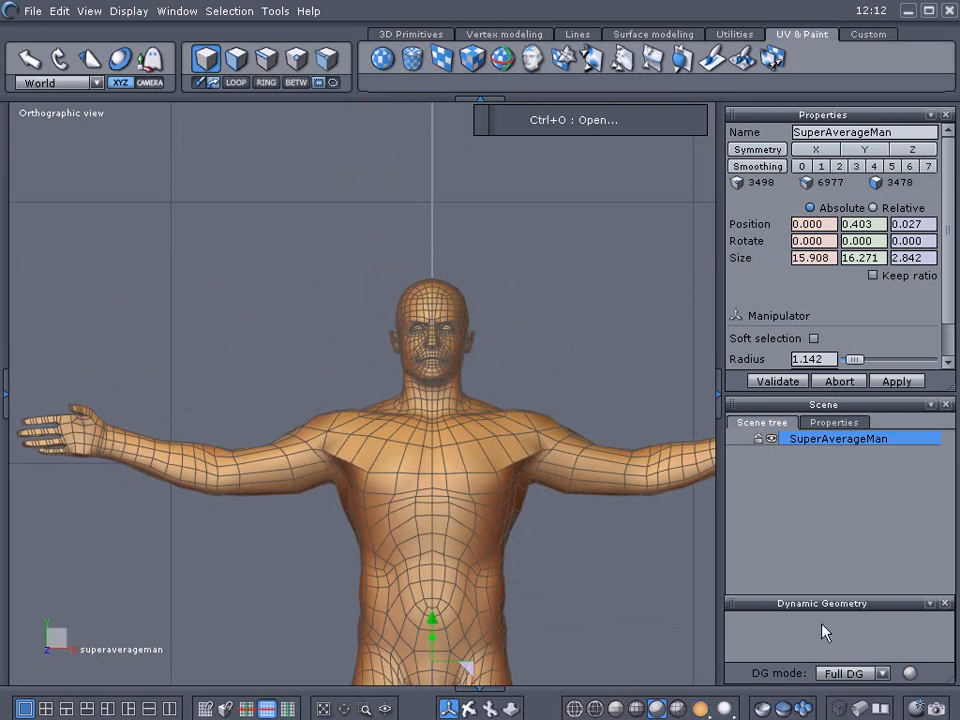
click(234, 60)
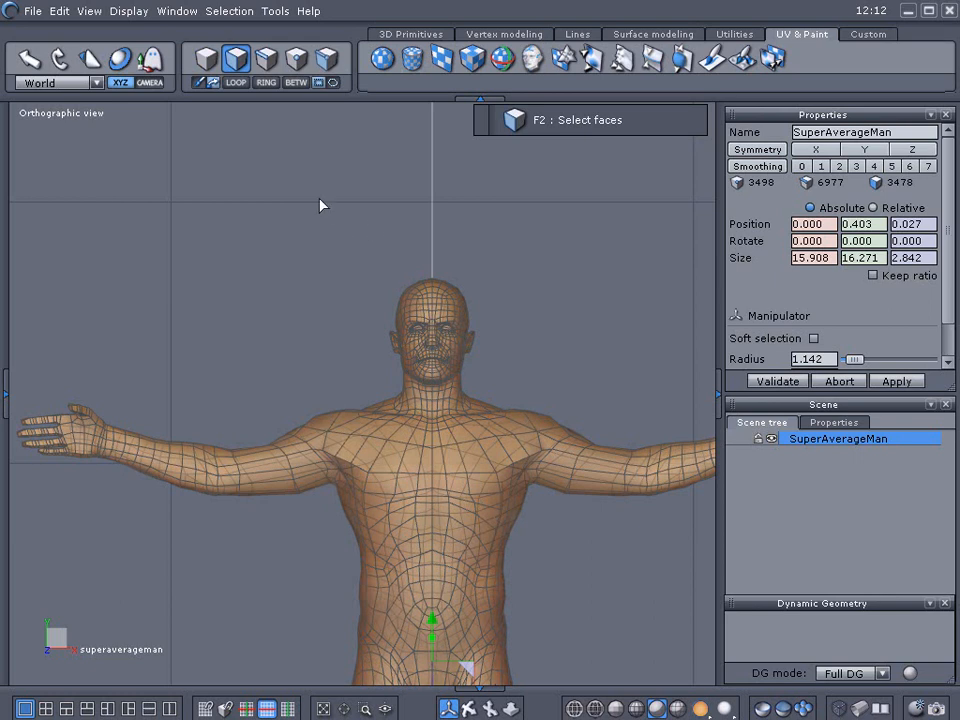
scroll(306, 193, up, 4)
drag(318, 187, 628, 486)
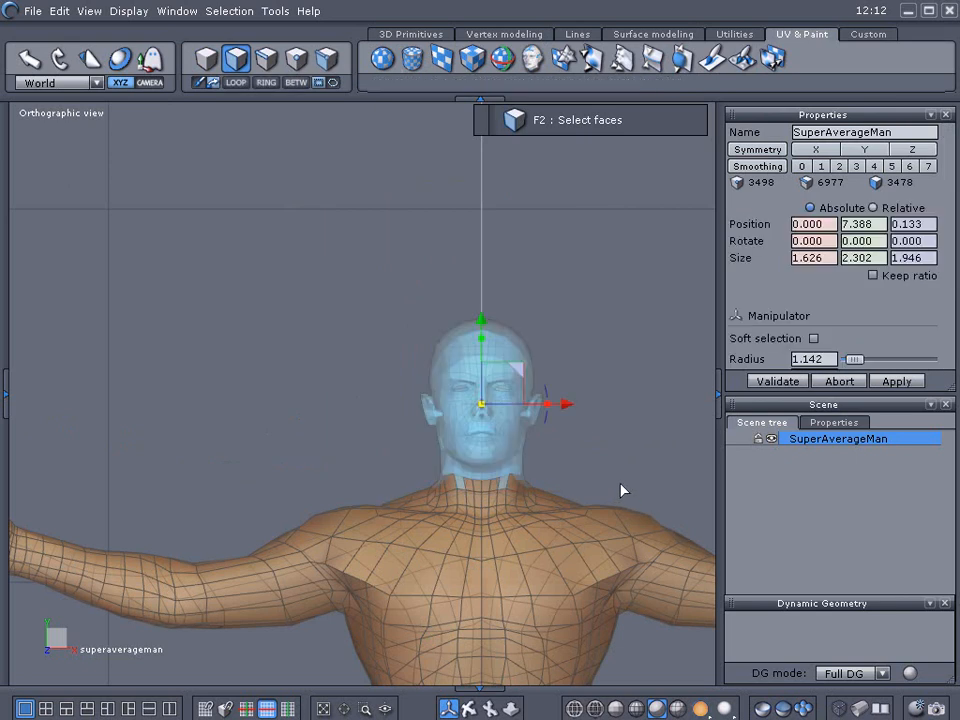
Create a new shading domain from the selected head faces and hide that domain.
click(5, 395)
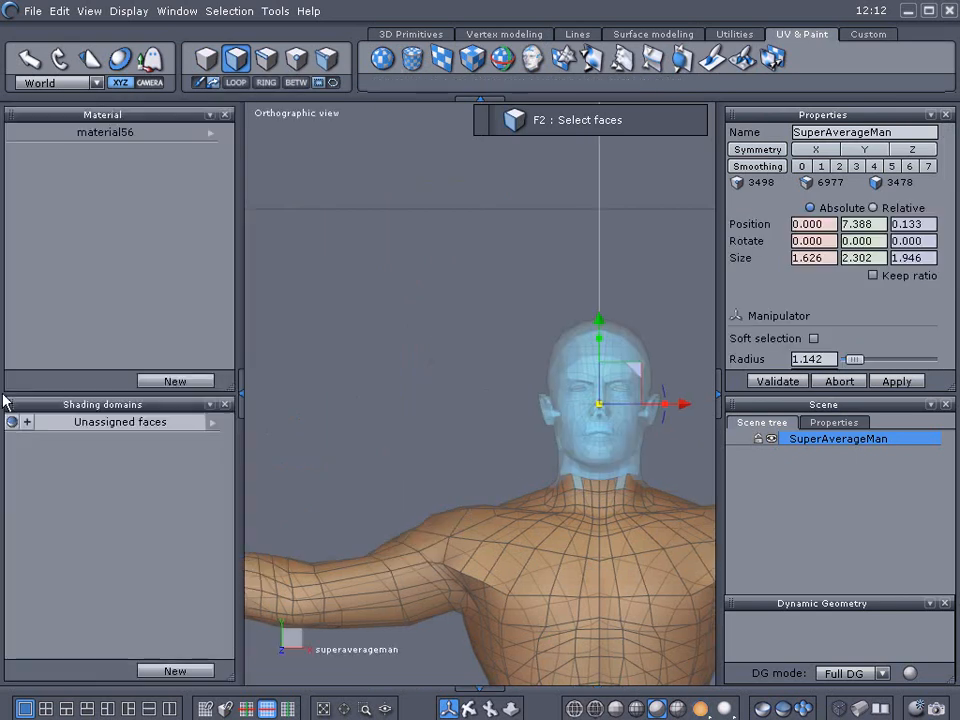
click(175, 671)
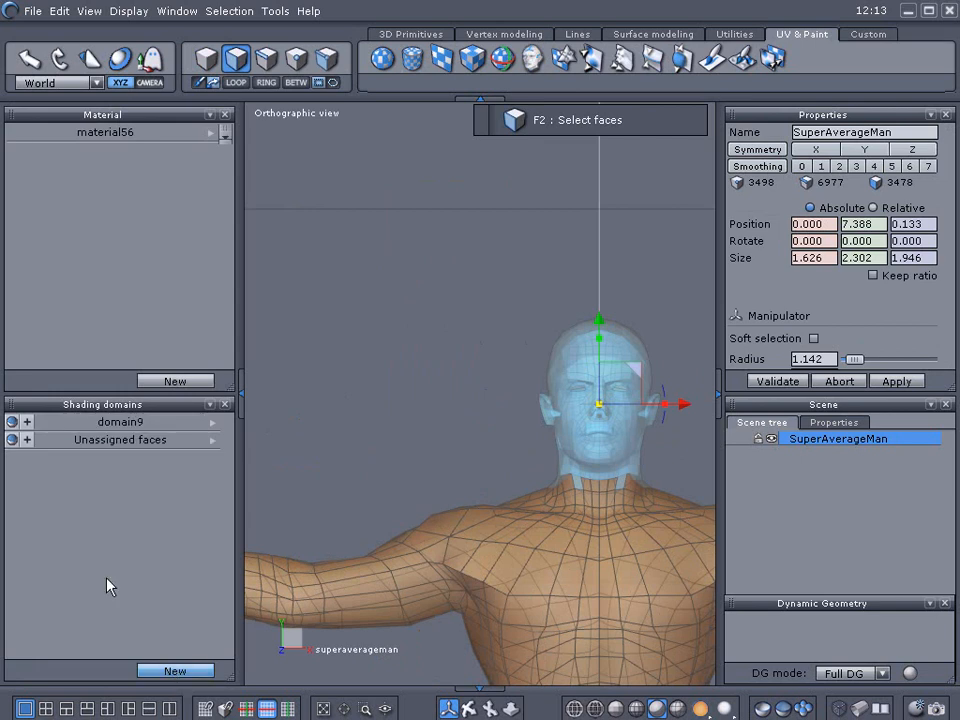
click(12, 423)
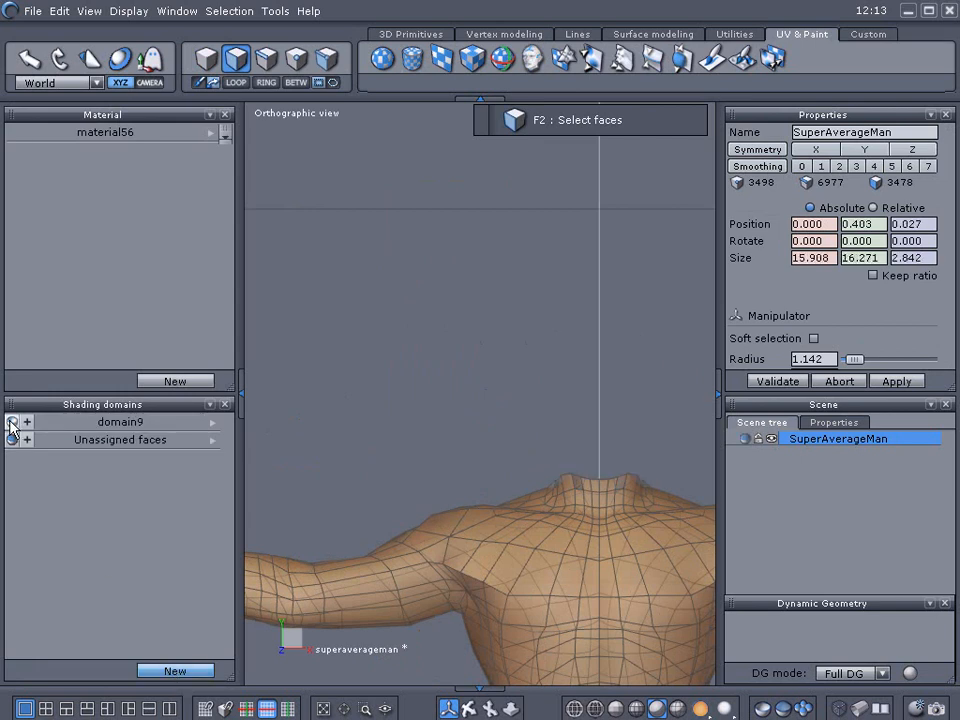
Box-select the faces at the top of the neck and add them to the hidden head domain.
middle_drag(350, 450, 303, 359)
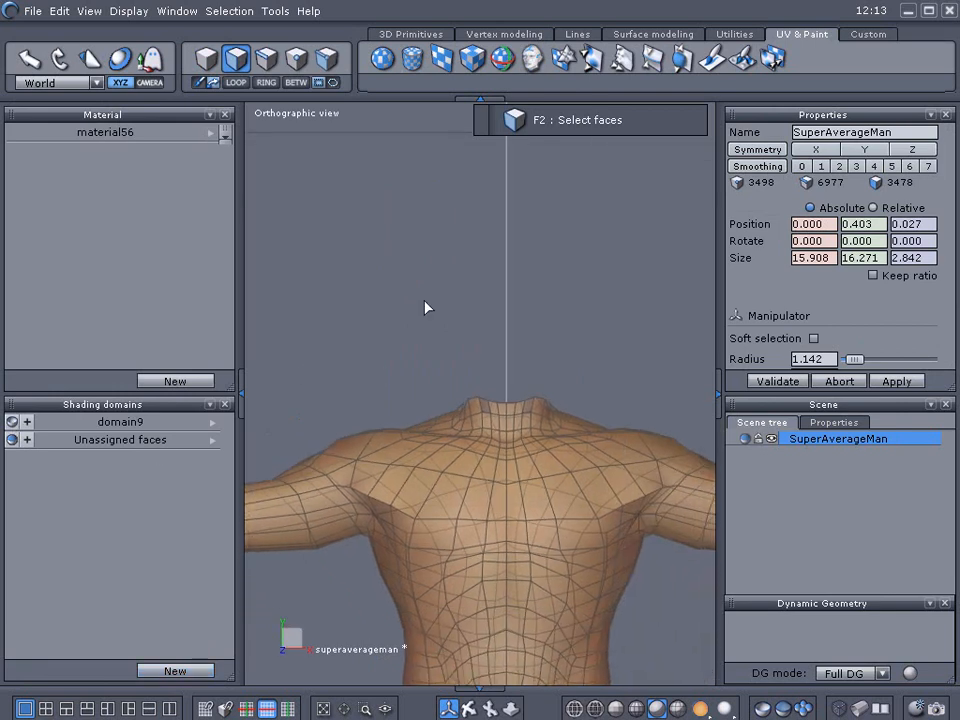
mouse_move(429, 285)
mouse_down()
mouse_move(561, 388)
mouse_move(574, 418)
mouse_up()
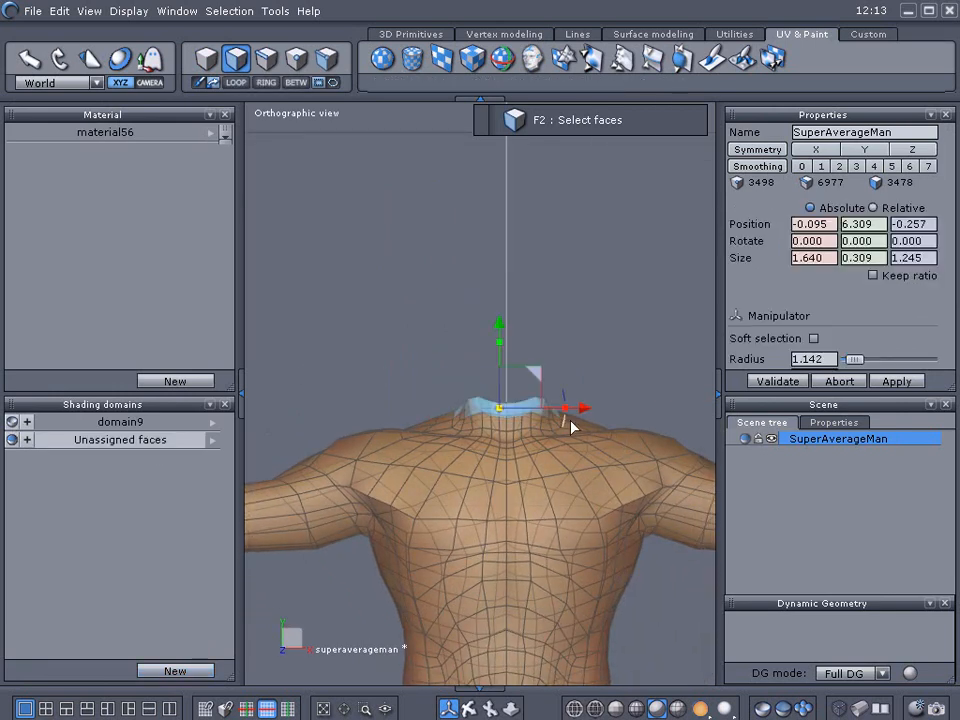
click(28, 424)
click(12, 423)
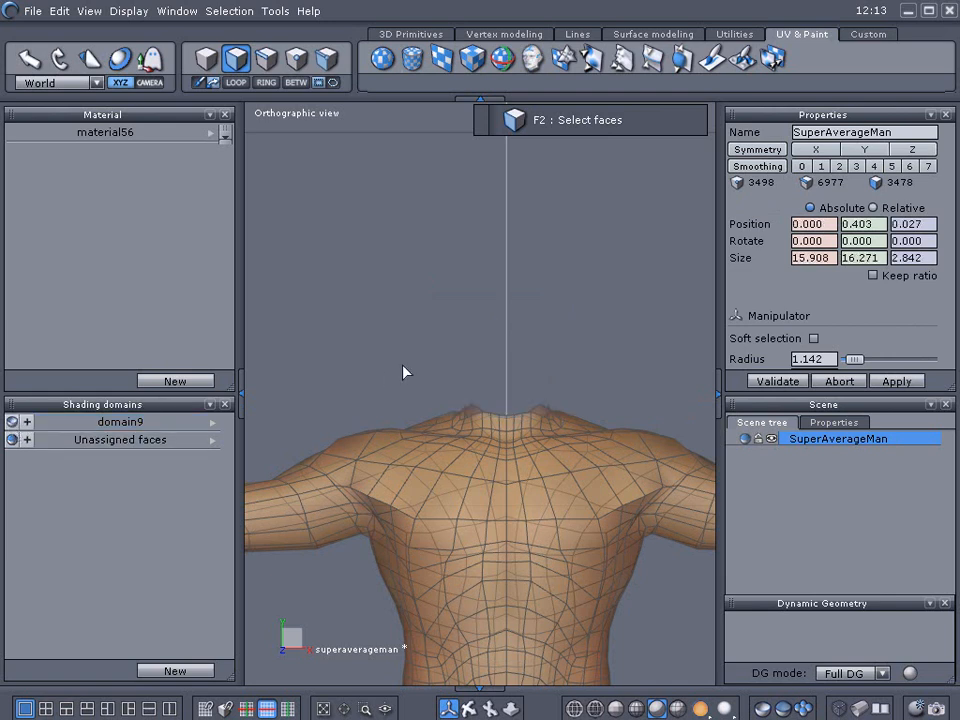
Box-select the remaining neck faces and add them to the head domain.
drag(464, 333, 556, 432)
drag(420, 338, 577, 427)
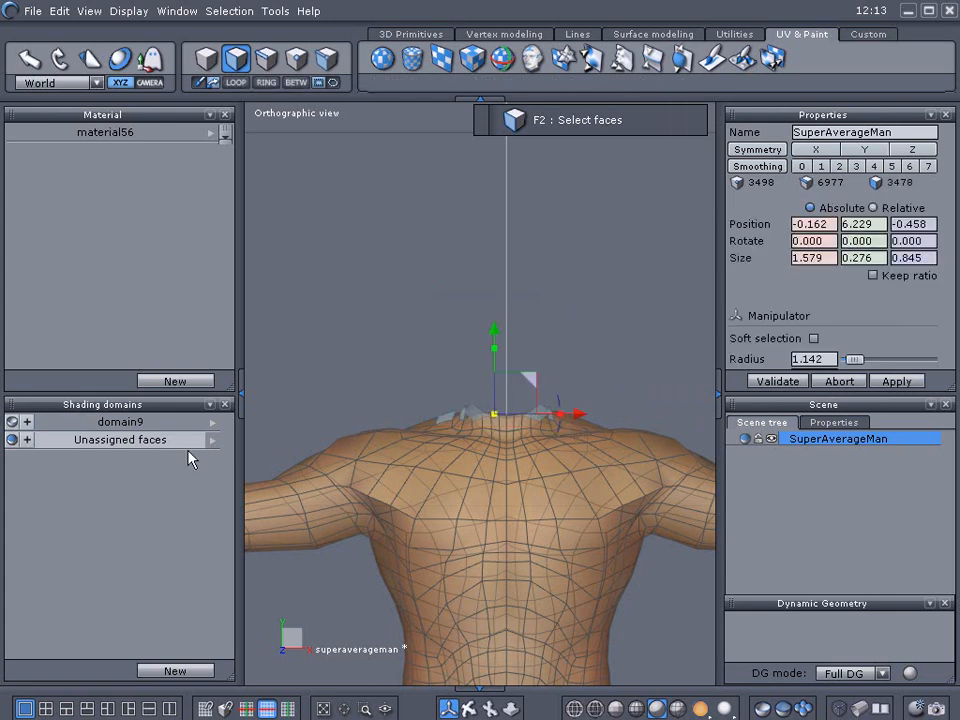
click(28, 423)
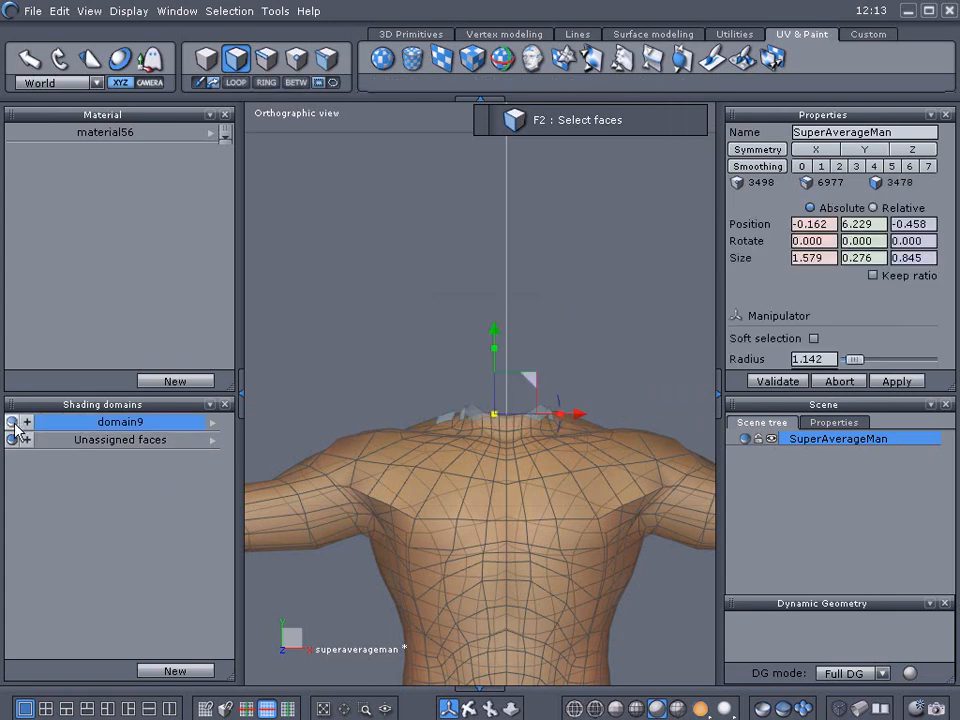
Select a face loop around the neck and add it to the head domain, keeping the domain hidden.
right_drag(321, 334, 454, 428)
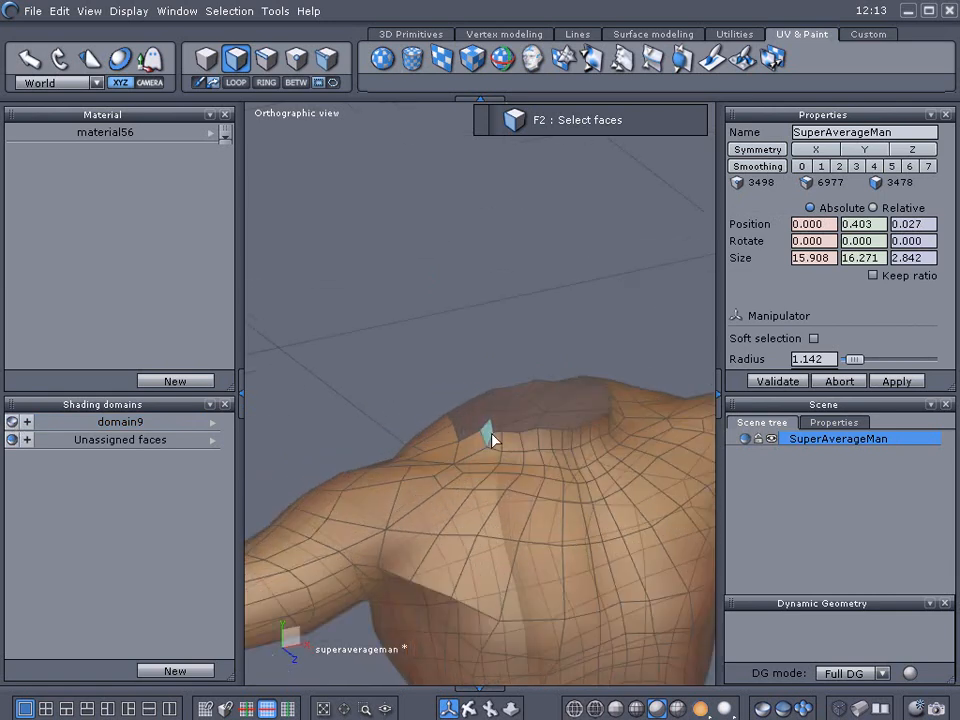
click(489, 435)
click(237, 85)
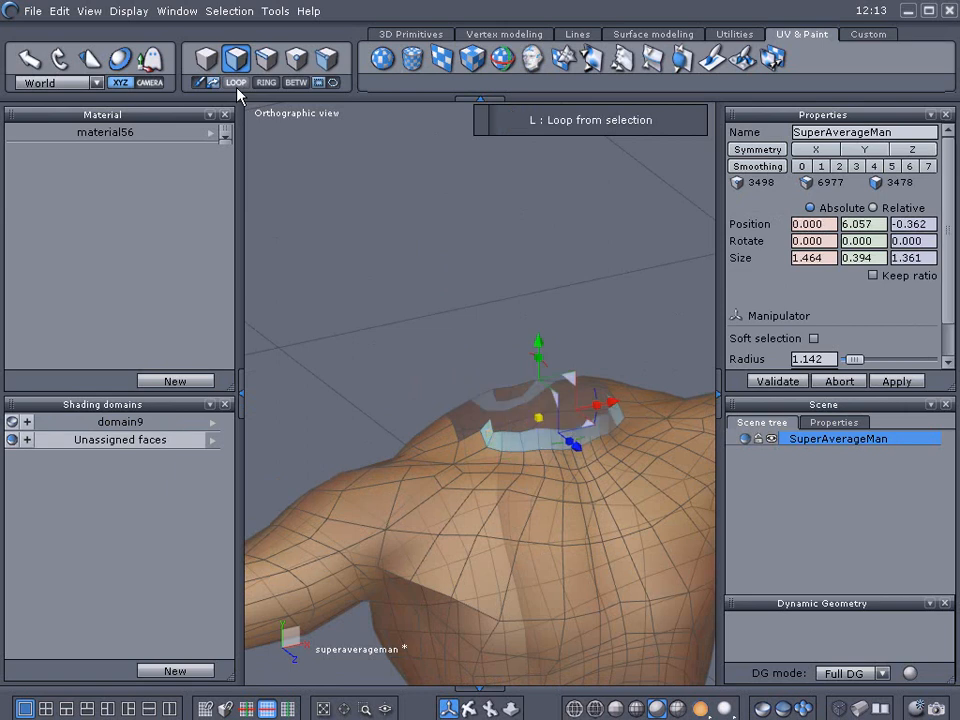
click(27, 421)
click(12, 422)
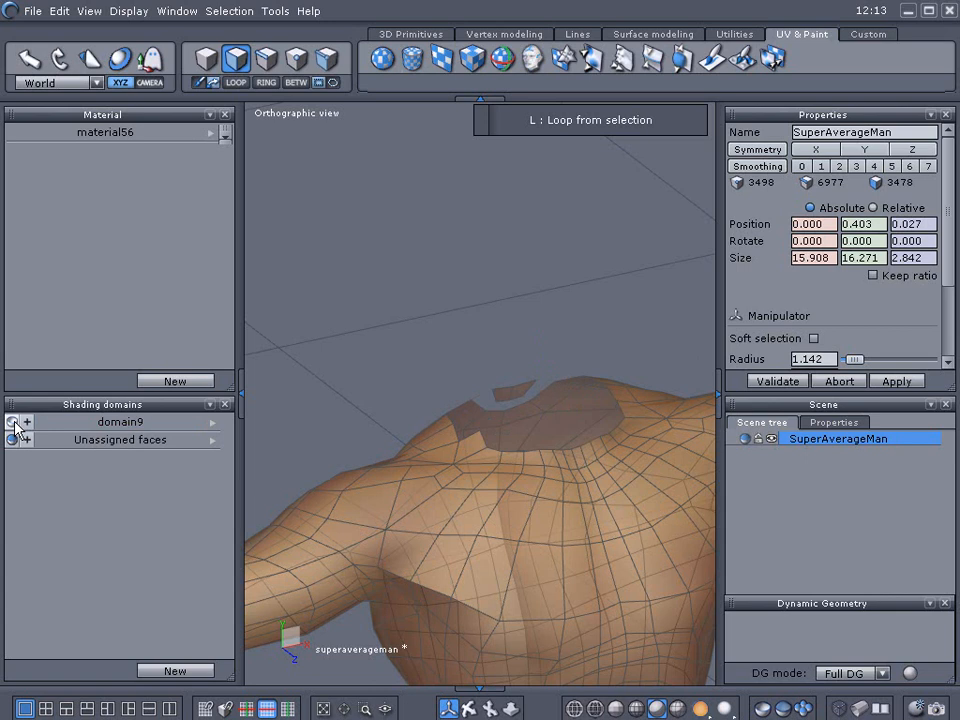
Select the next face loop at the base of the neck and add it to the head domain.
click(470, 447)
click(265, 83)
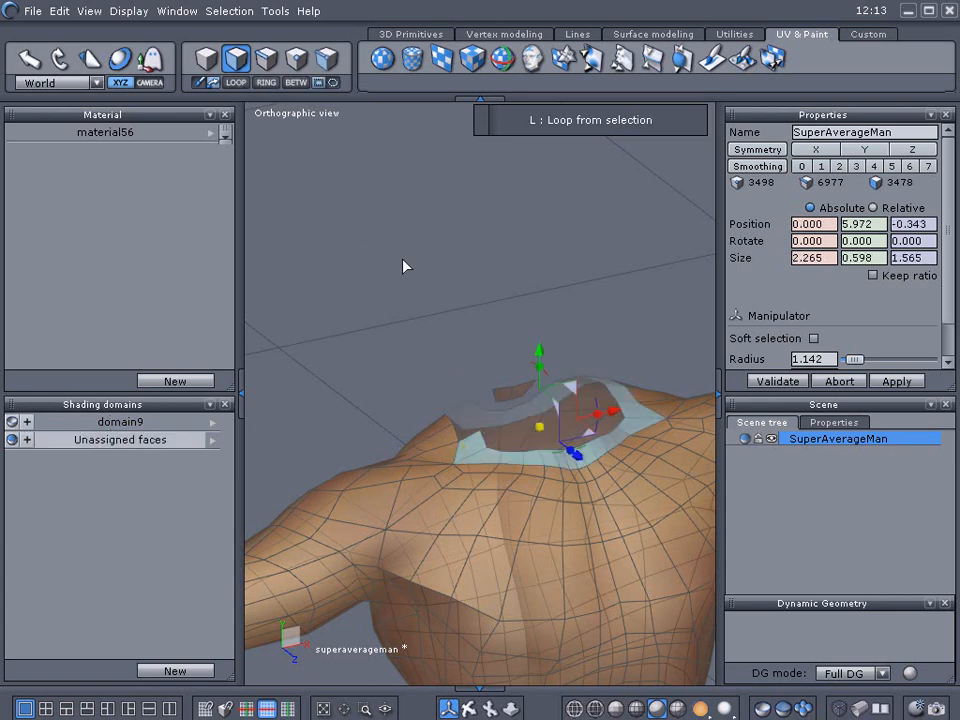
shift+click(520, 390)
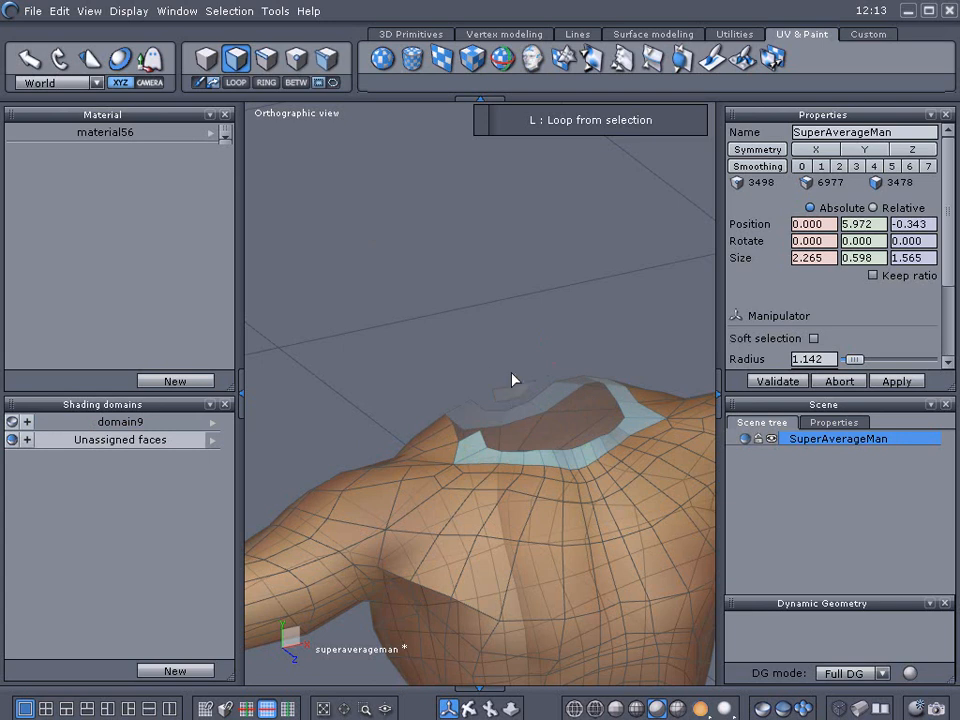
click(27, 421)
click(12, 421)
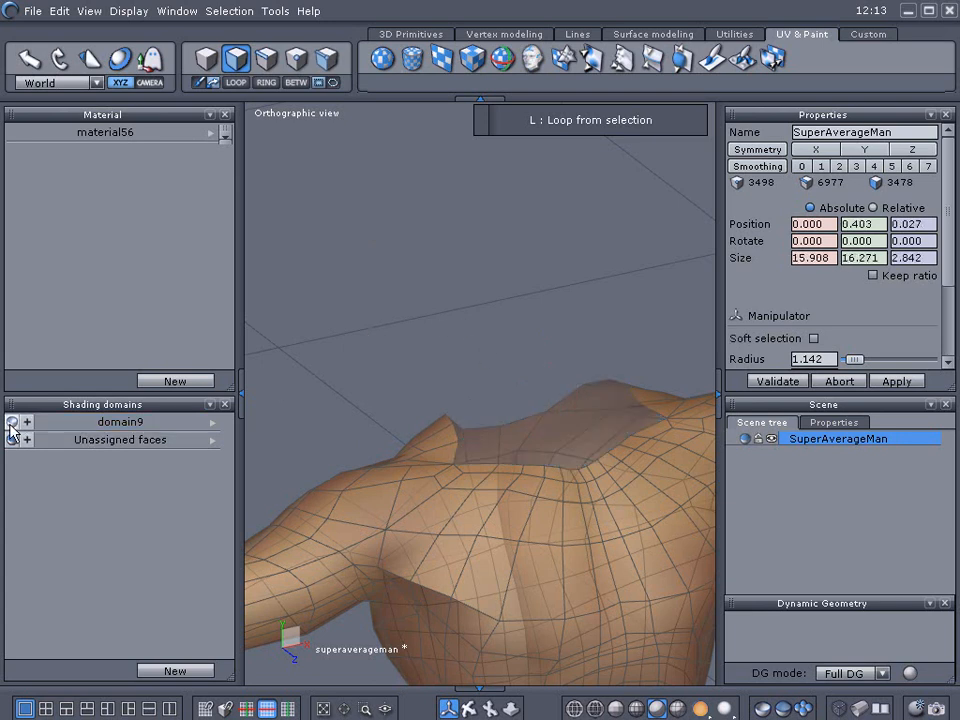
Select the face loop around the character's right upper arm and create a new shading domain from it.
right_drag(397, 345, 346, 366)
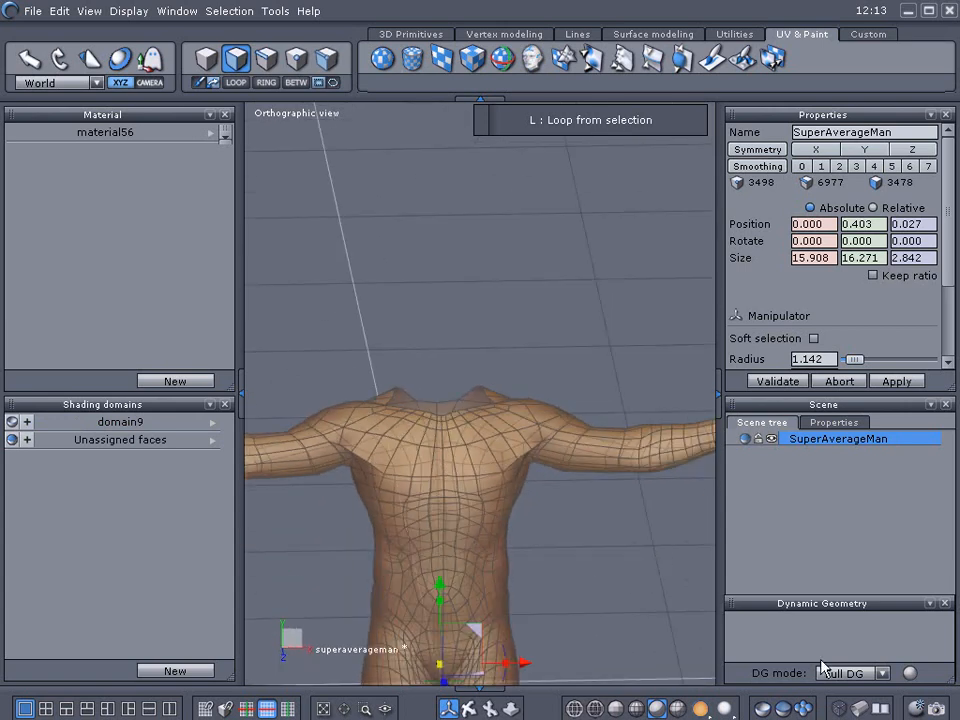
scroll(362, 416, up, 3)
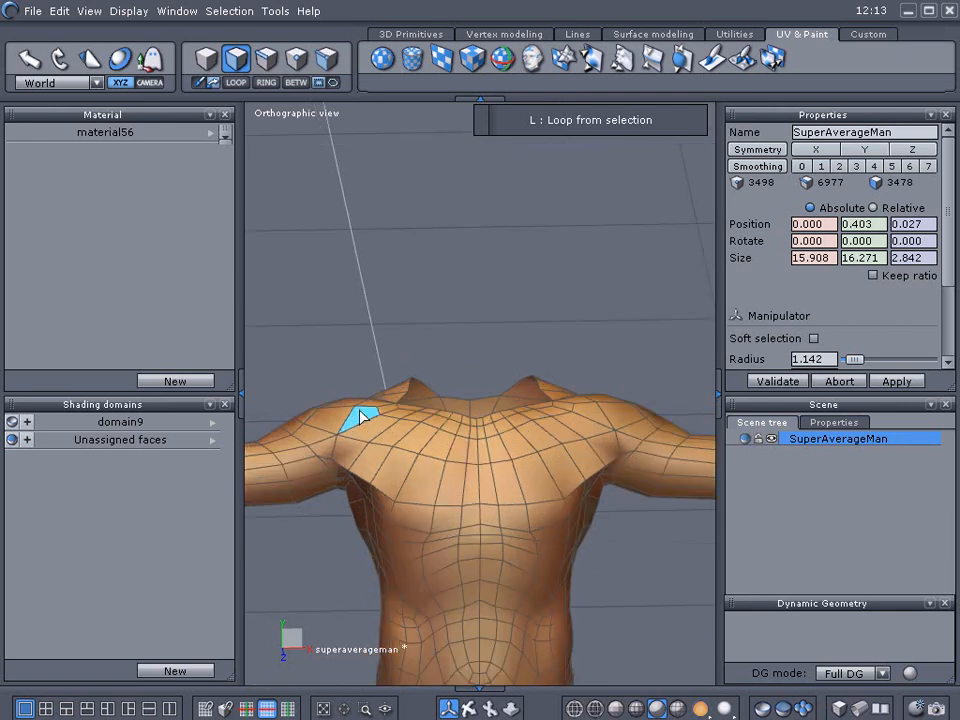
middle_drag(360, 410, 489, 304)
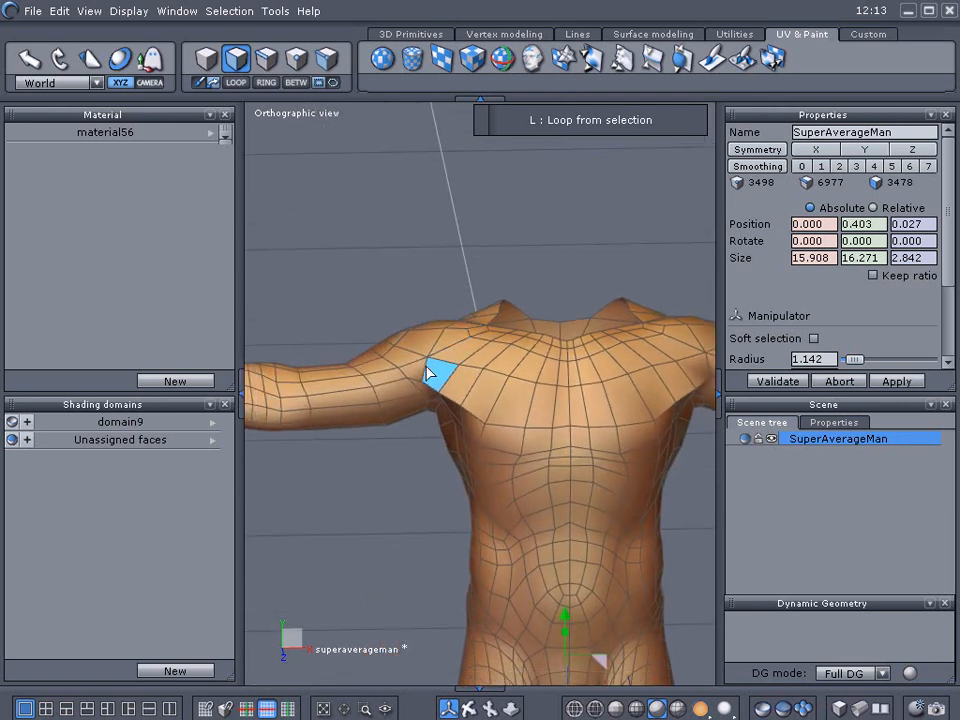
middle_drag(439, 354, 386, 330)
click(352, 371)
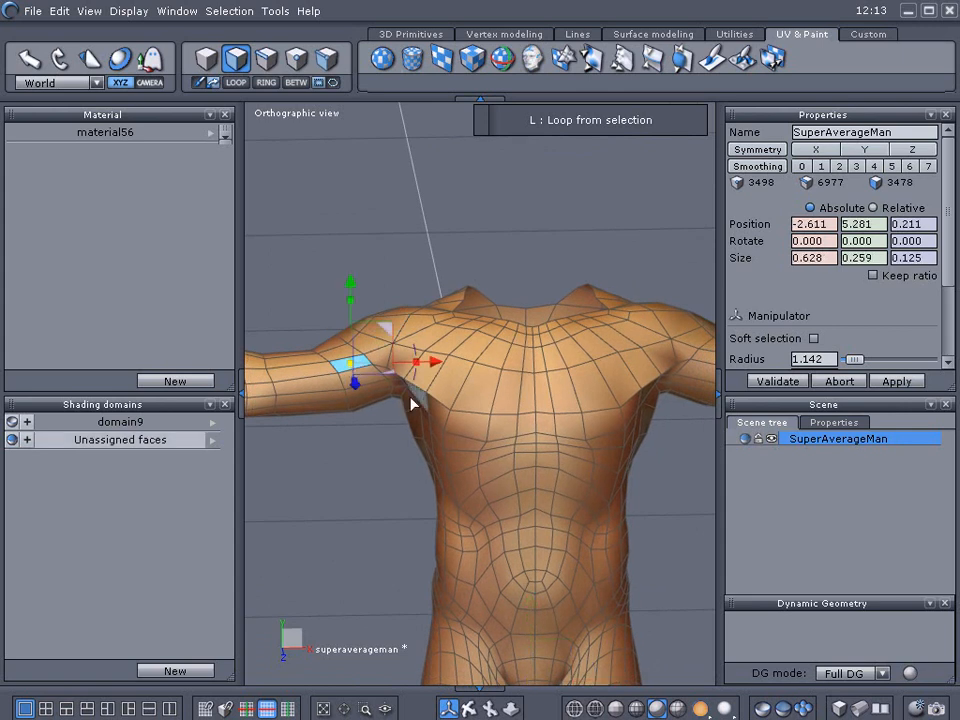
click(239, 88)
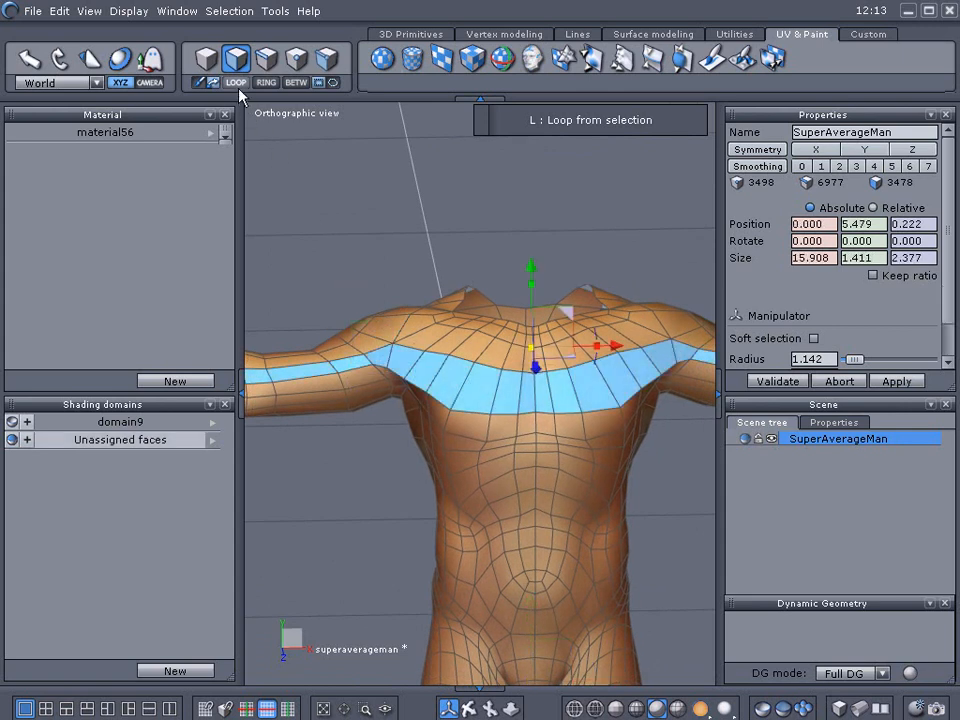
click(239, 88)
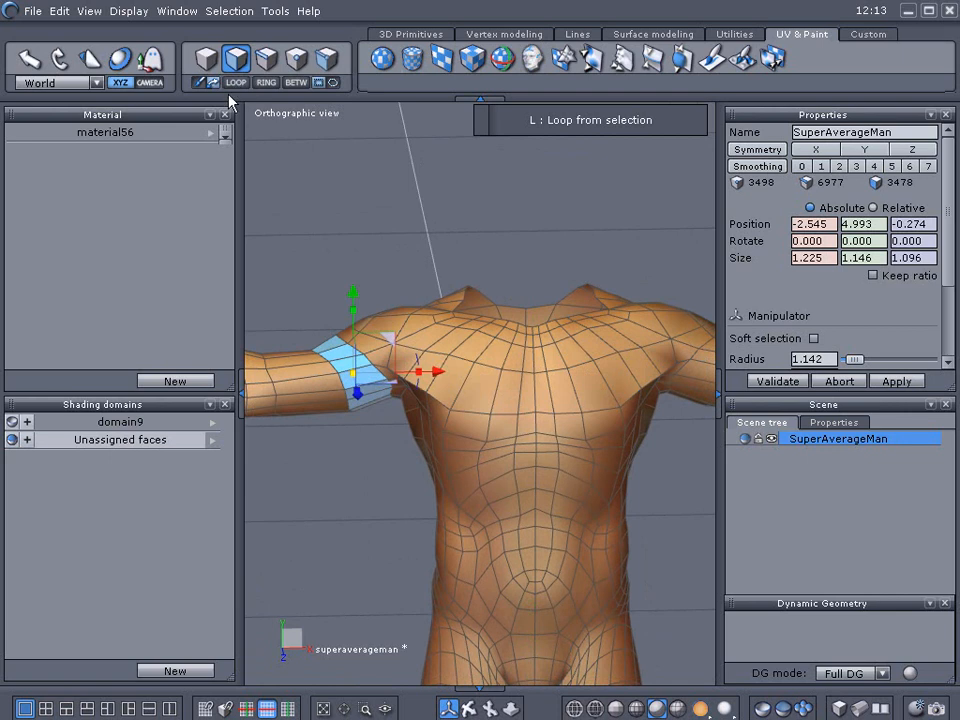
click(180, 671)
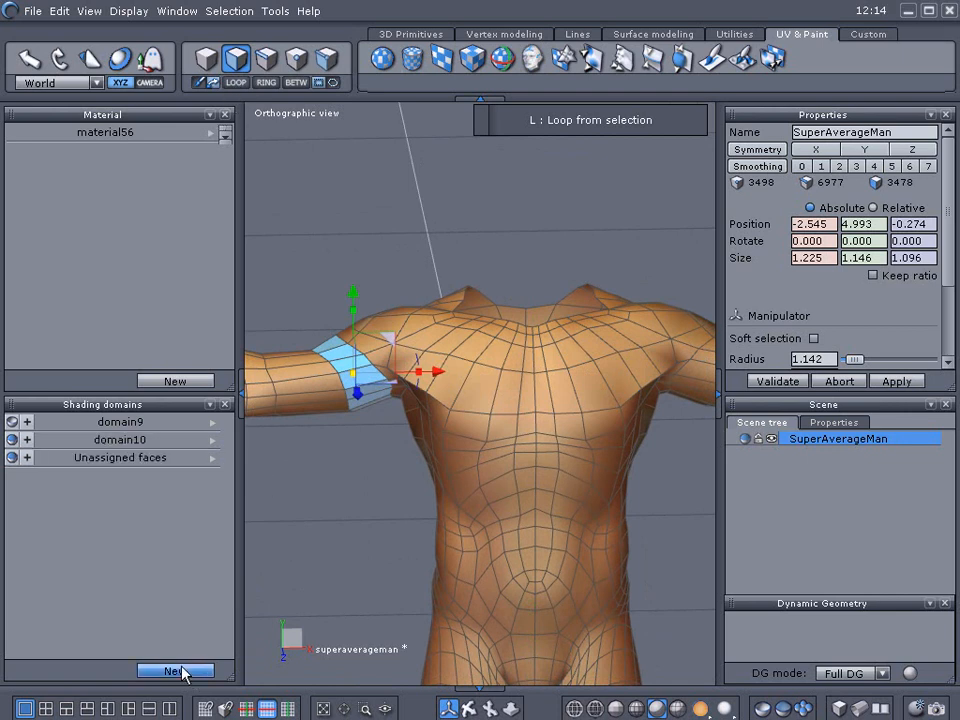
Rename the new shading domain to shirt and hide it.
click(120, 441)
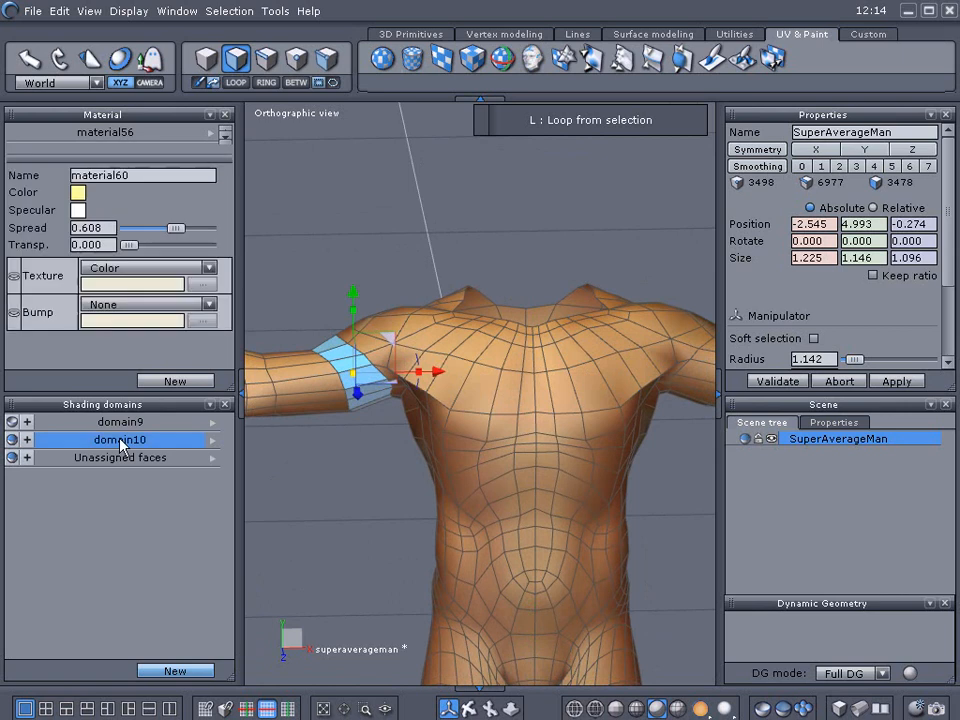
right_click(207, 442)
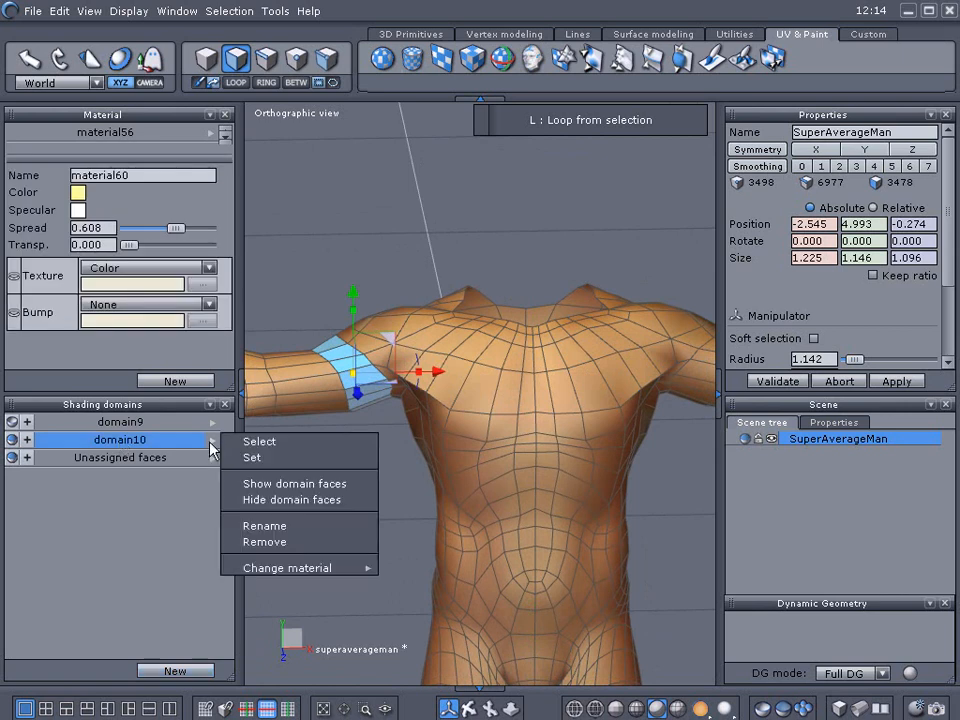
click(265, 526)
double_click(469, 362)
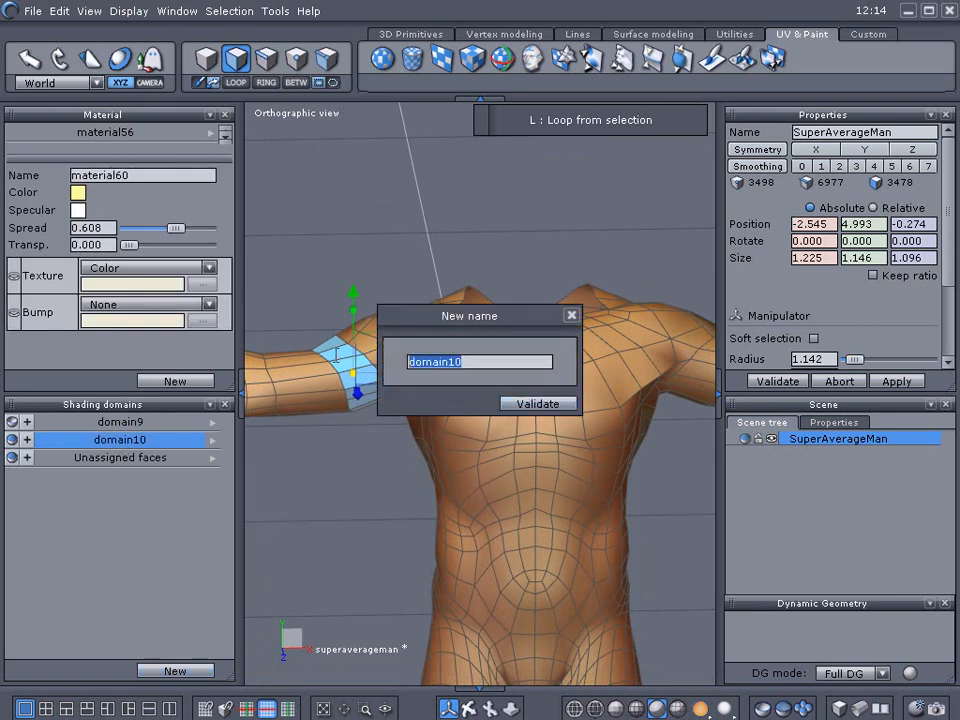
text(shirt)
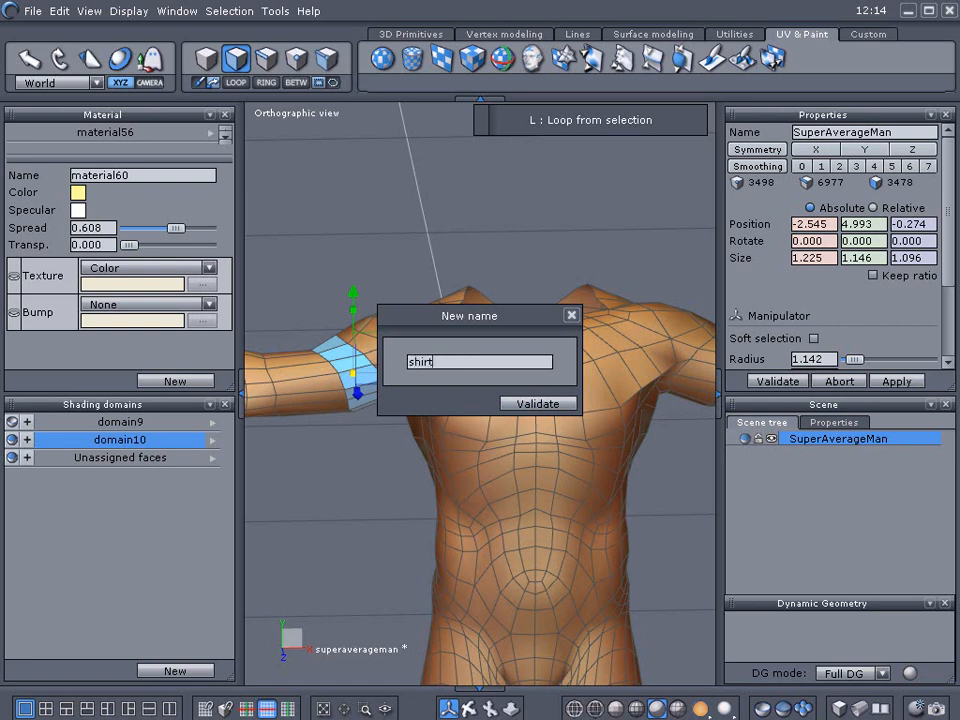
click(558, 405)
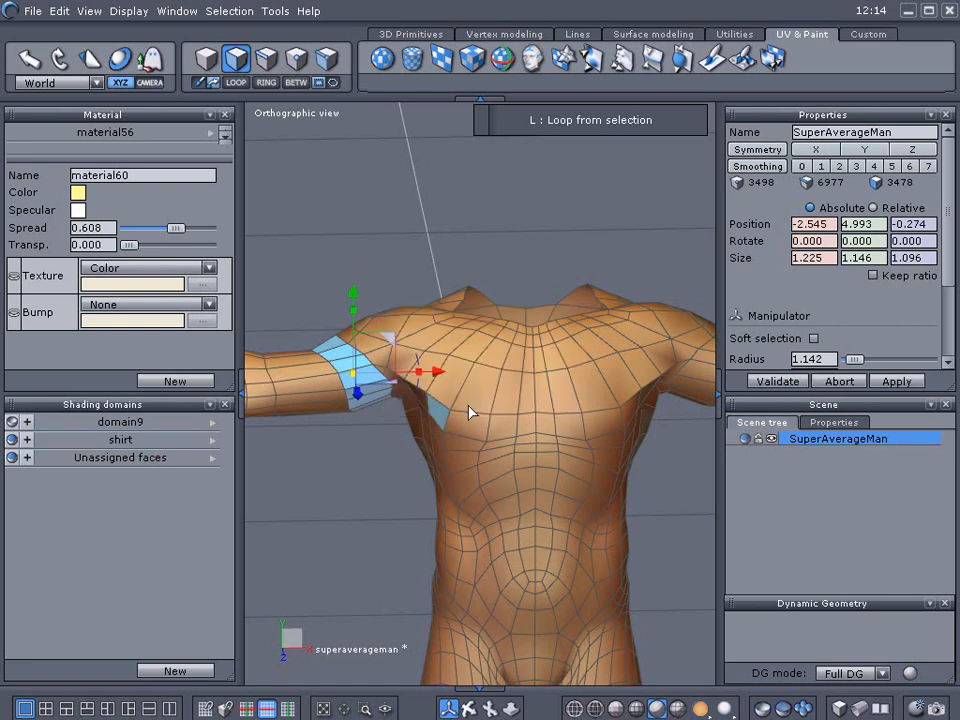
click(11, 444)
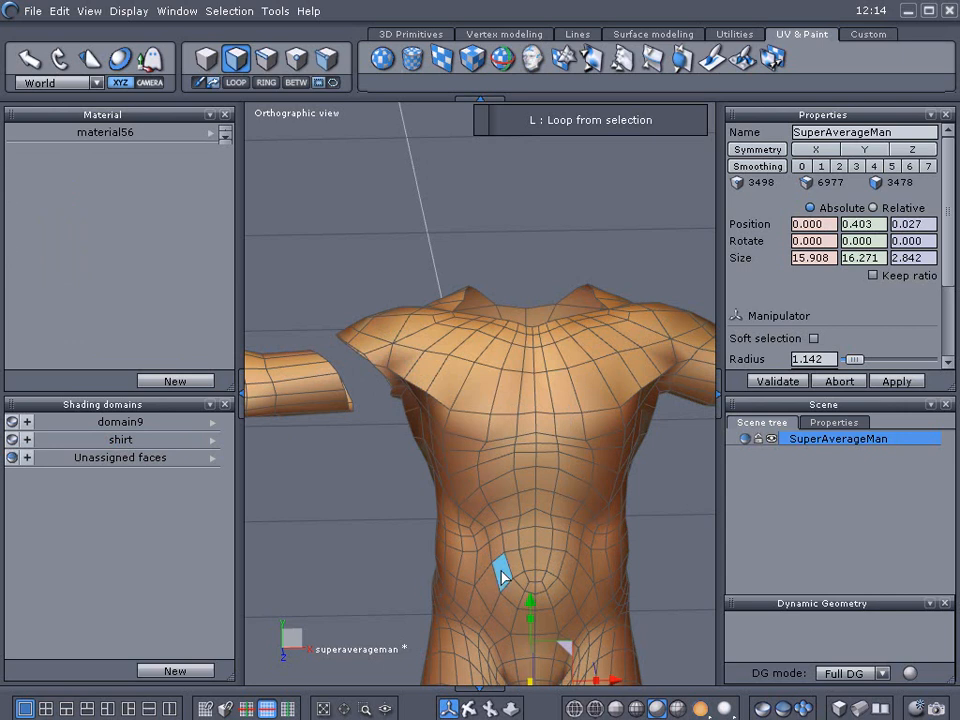
Select the face loop around the character's left upper arm and add it to the shirt domain.
right_drag(527, 540, 392, 557)
click(595, 388)
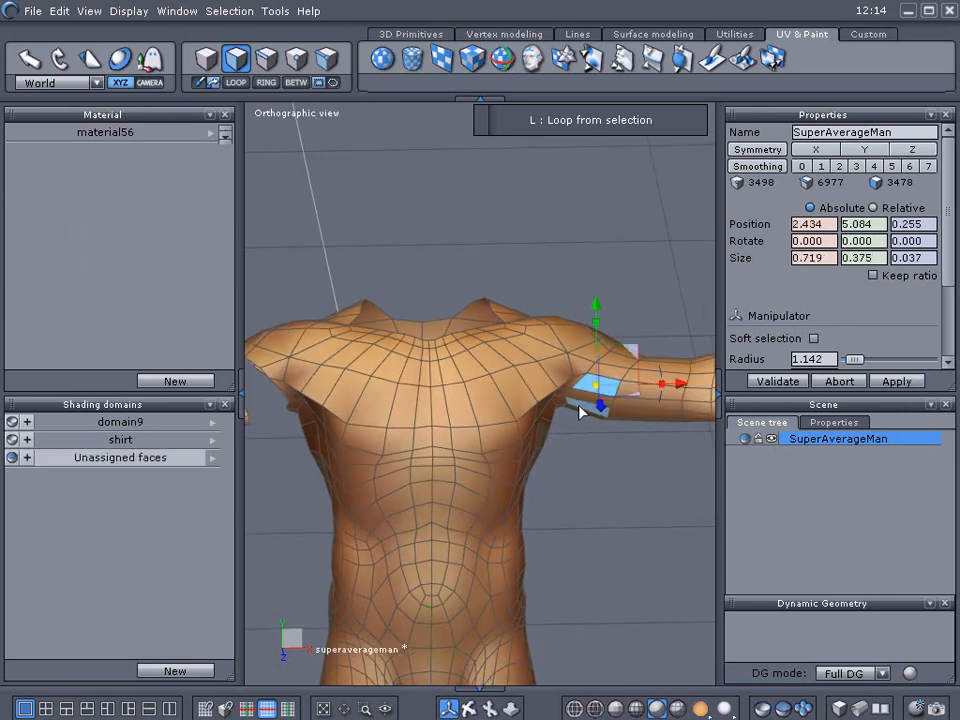
key(l)
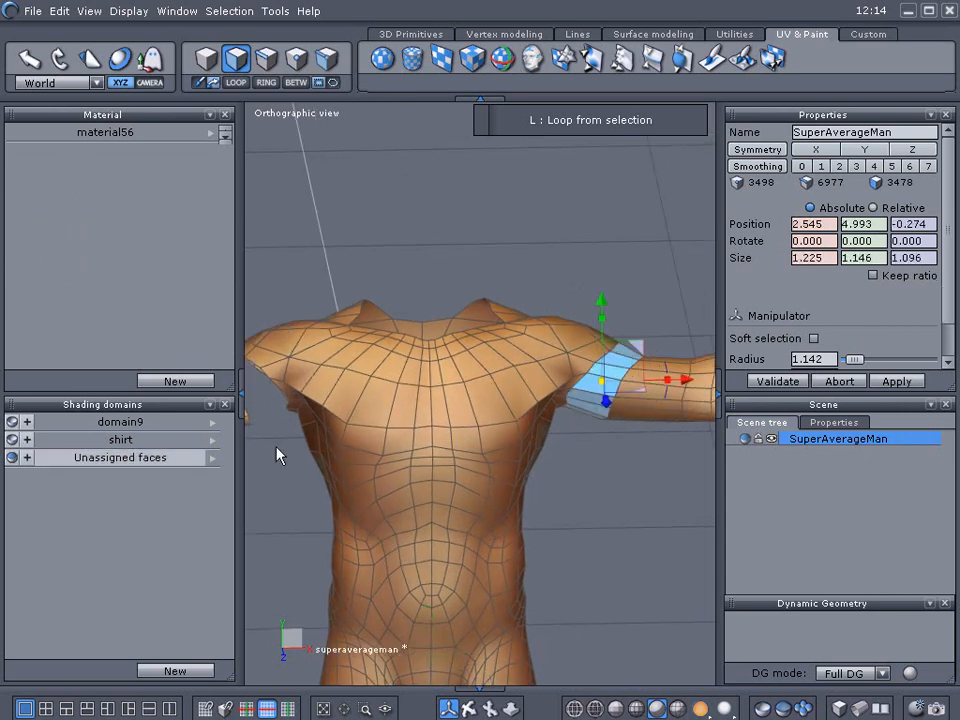
click(27, 439)
Select the face loop around the character's waist and add it to the shirt domain.
right_drag(289, 574, 354, 452)
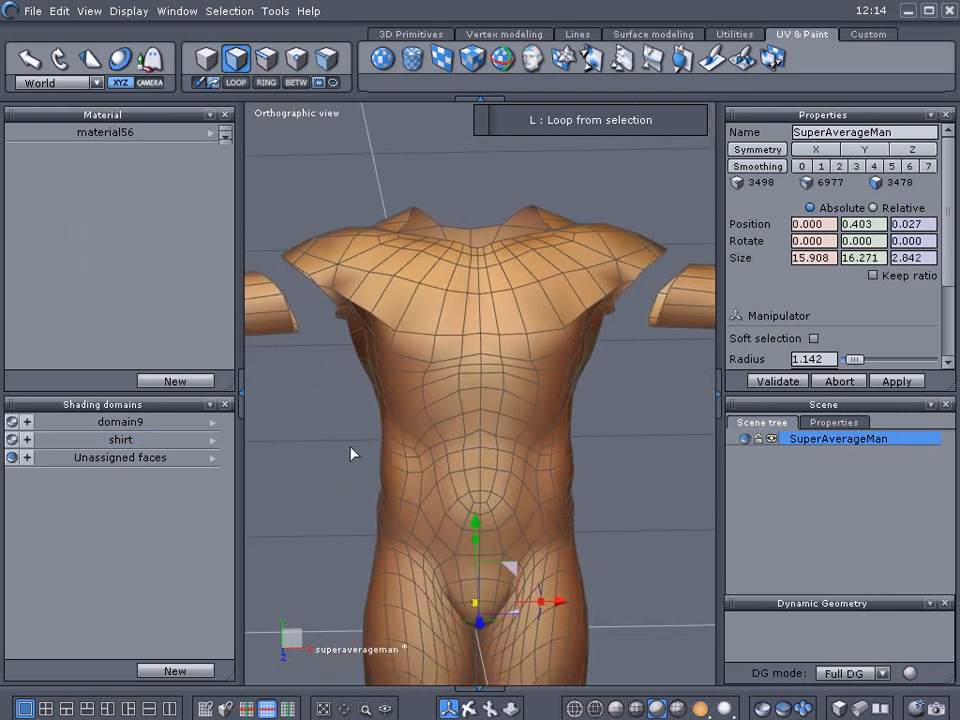
right_drag(294, 508, 418, 500)
click(437, 487)
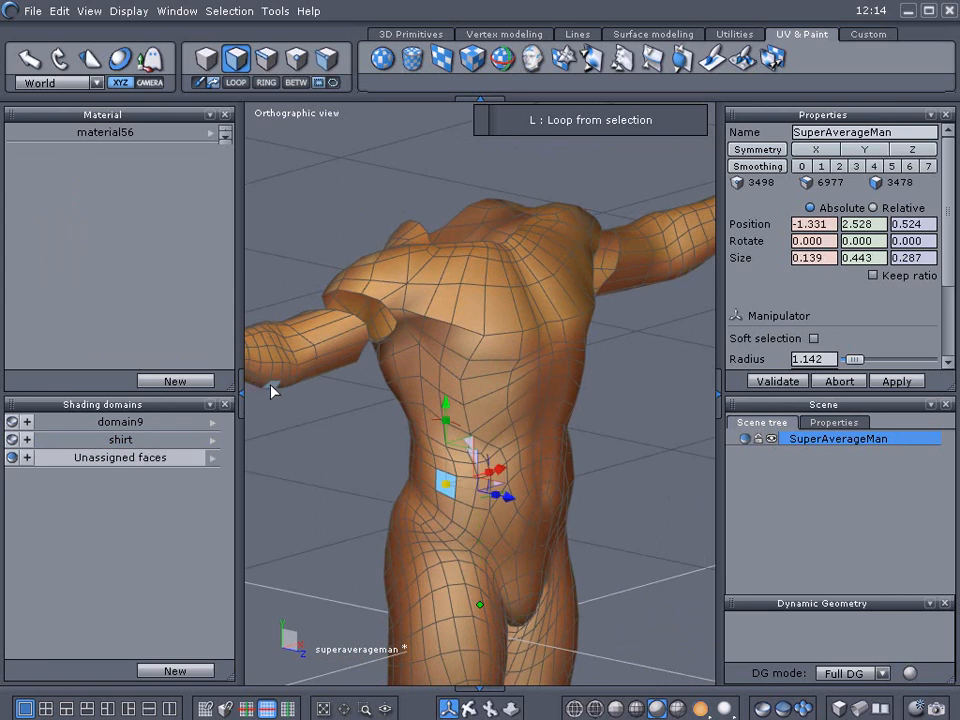
key(l)
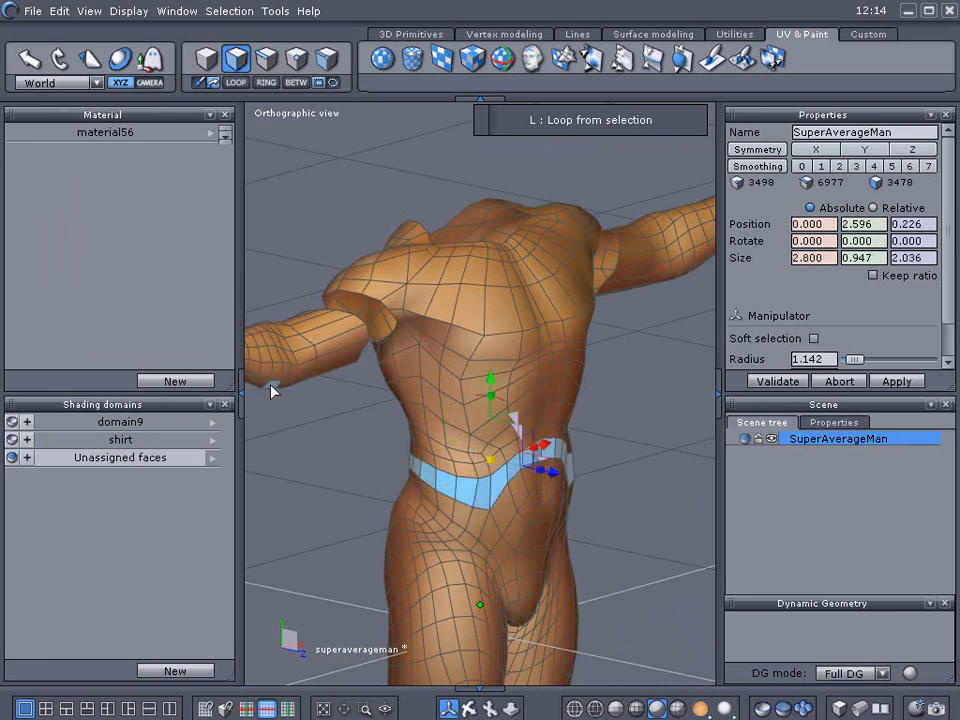
click(27, 440)
mouse_move(266, 550)
middle_down()
mouse_move(326, 536)
mouse_move(334, 561)
mouse_move(270, 553)
middle_up()
Select a chest face, grow the selection three times to cover the upper torso, and add it to the shirt domain.
click(452, 300)
click(545, 301)
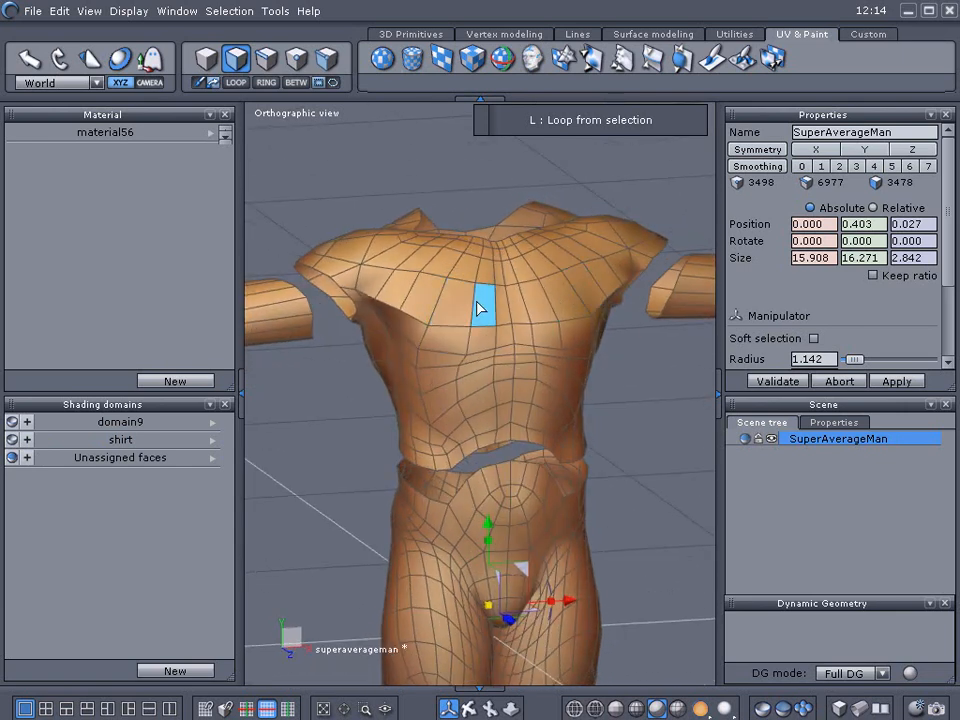
middle_drag(635, 465, 602, 467)
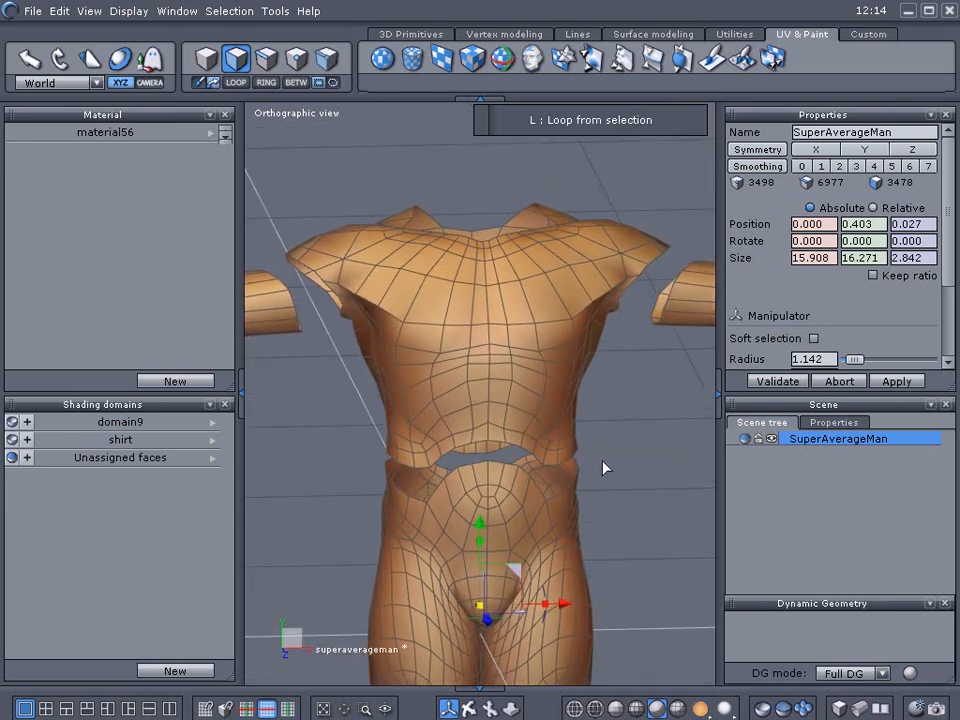
click(463, 316)
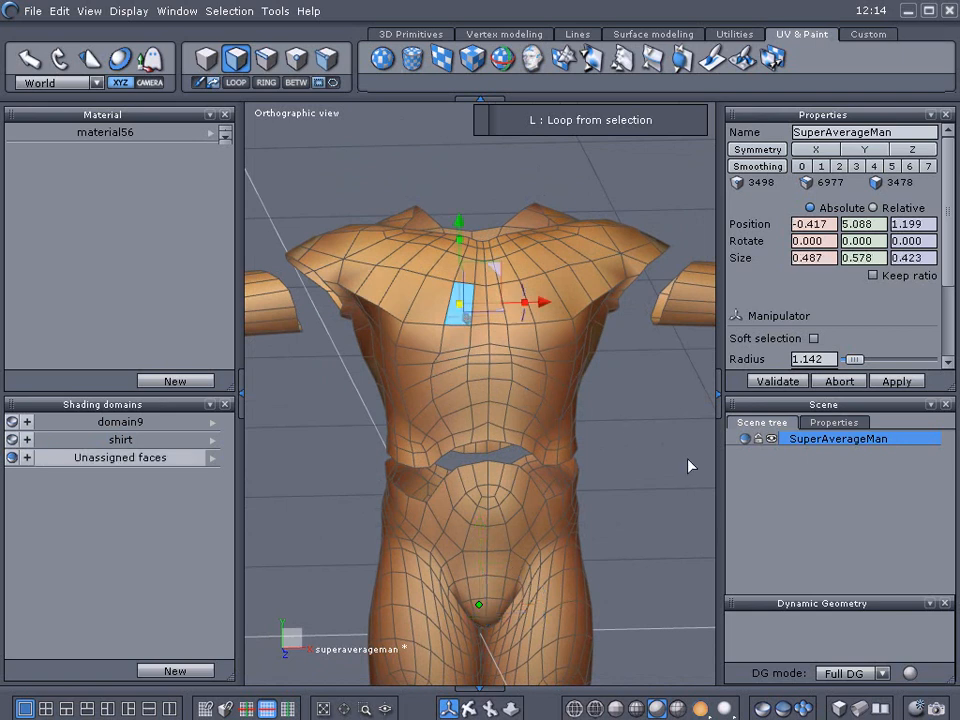
key(l)
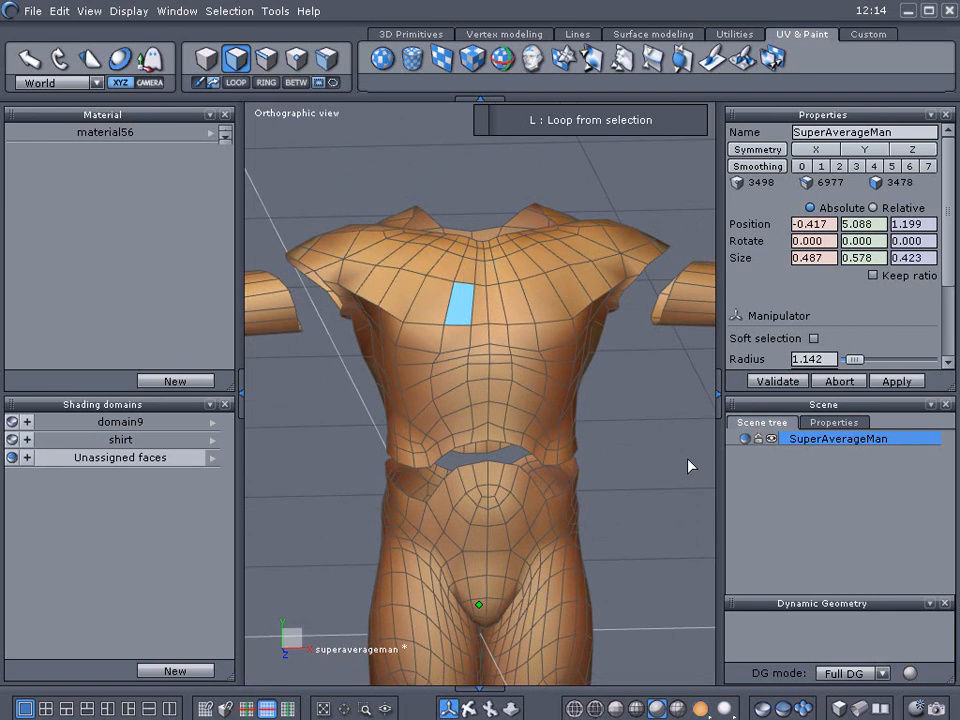
key(shift+KP_Add)
key(shift+KP_Add)
key(shift+KP_Add)
key(shift+KP_Add)
key(shift+KP_Add)
key(shift+KP_Add)
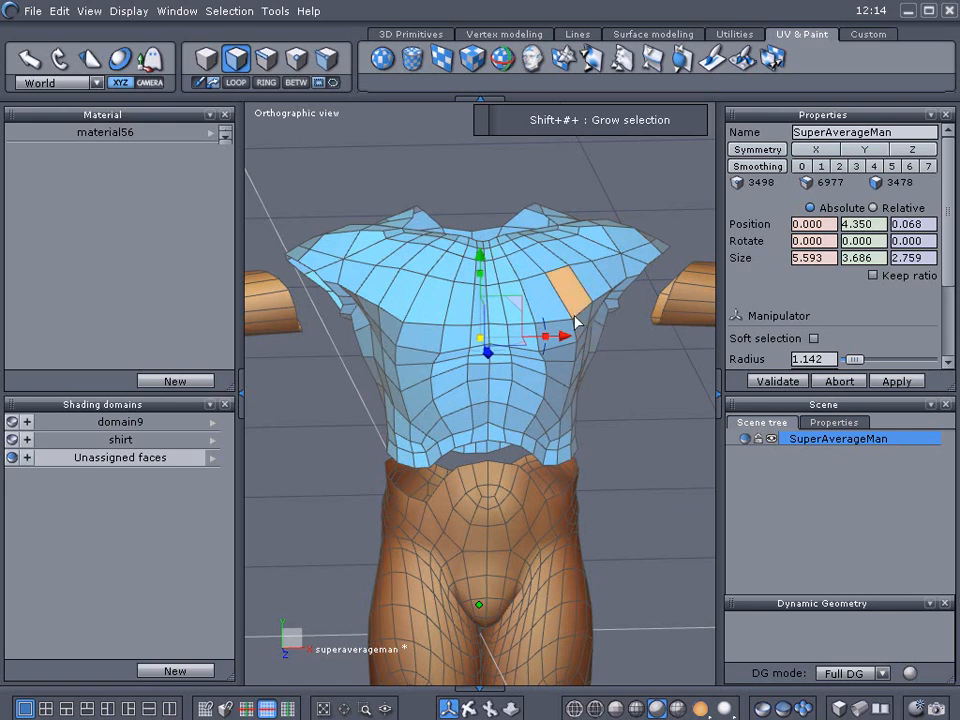
click(27, 441)
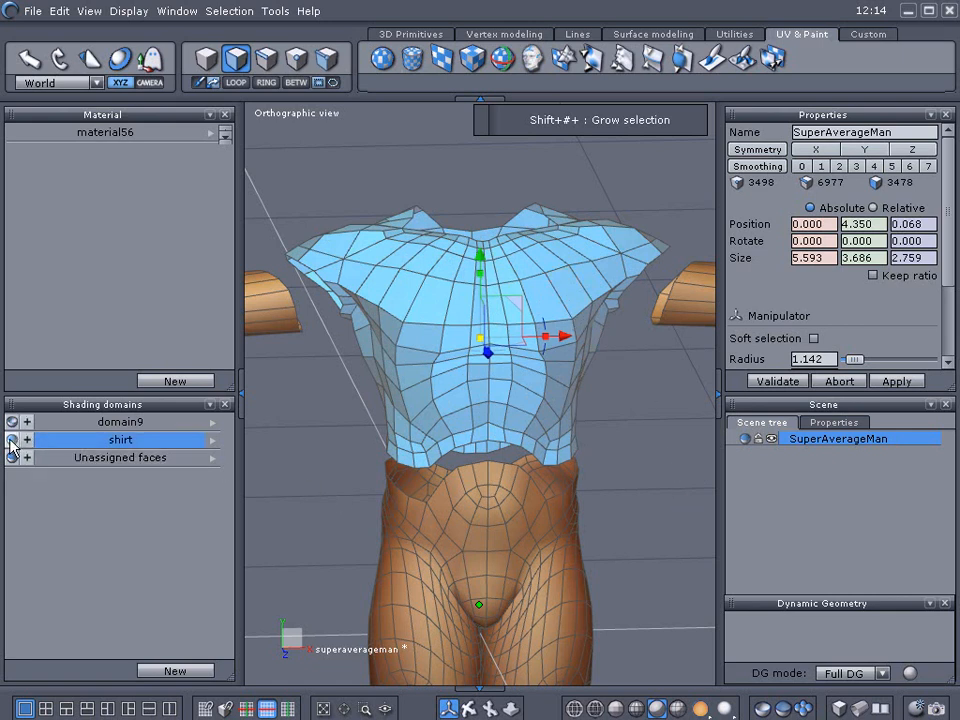
Hide and reshow the shirt domain to check which body faces remain outside it.
click(11, 440)
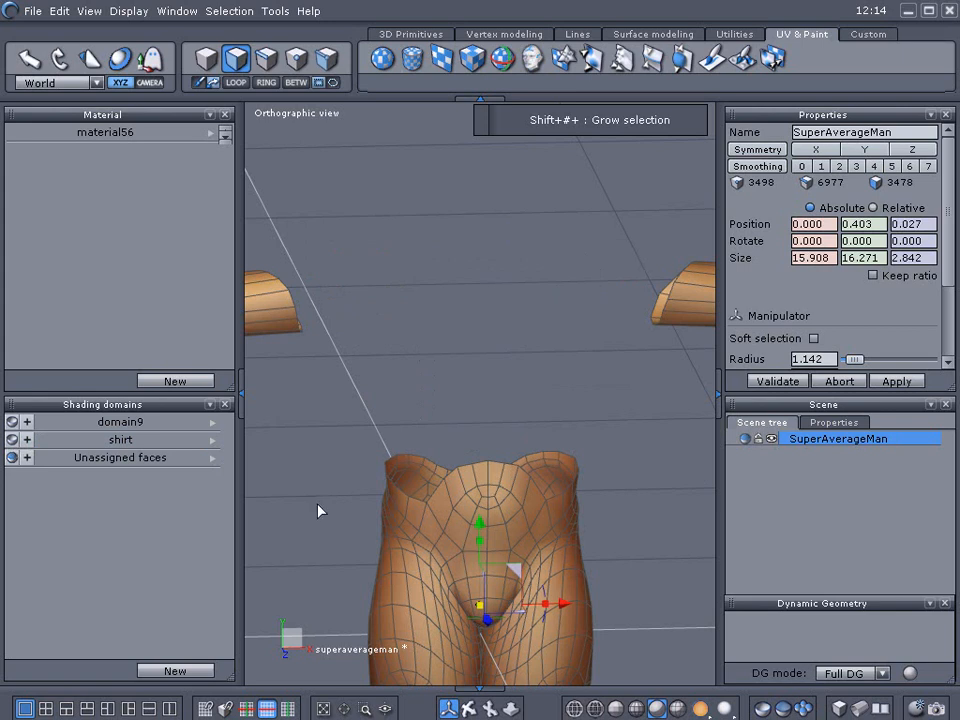
scroll(319, 505, down, 3)
middle_drag(319, 505, 356, 426)
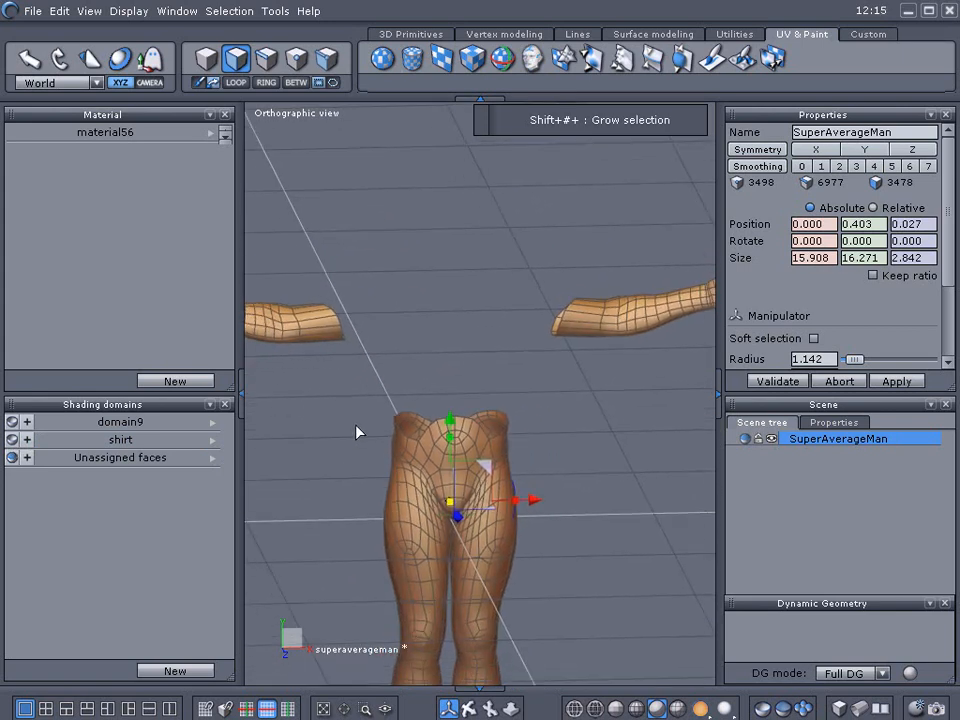
click(11, 440)
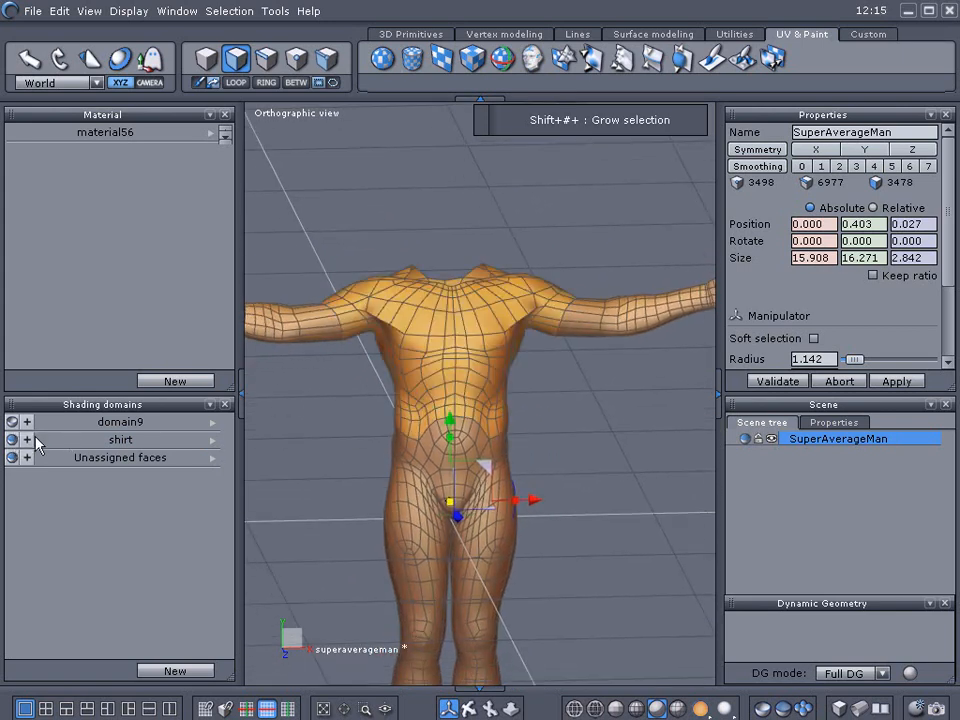
Select all faces of the shirt domain, copy them and paste them as a new separate object.
click(120, 440)
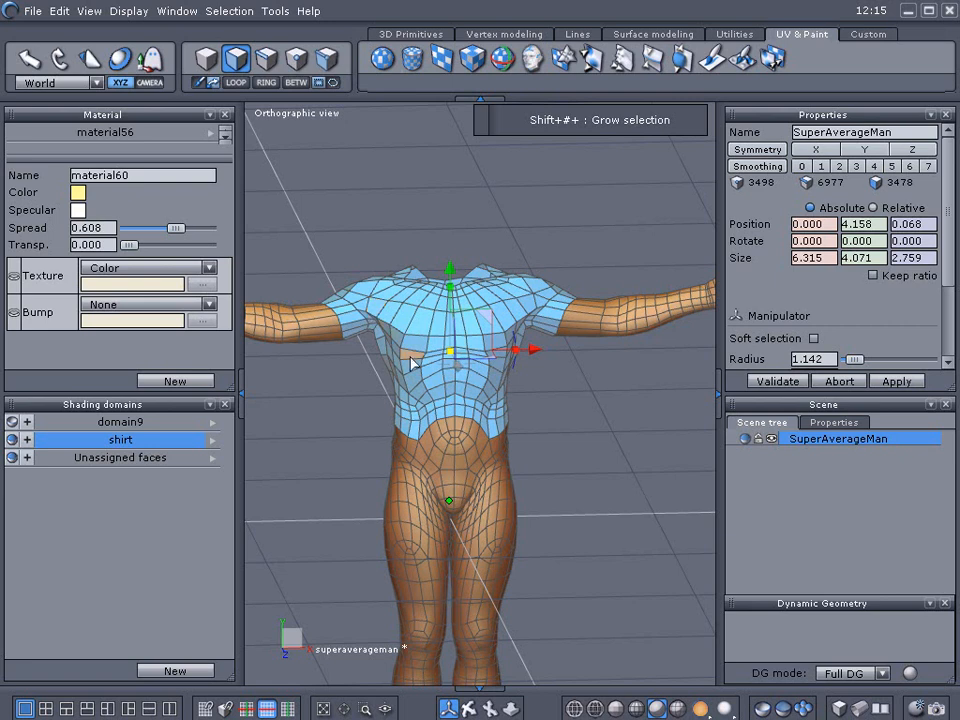
scroll(414, 360, up, 2)
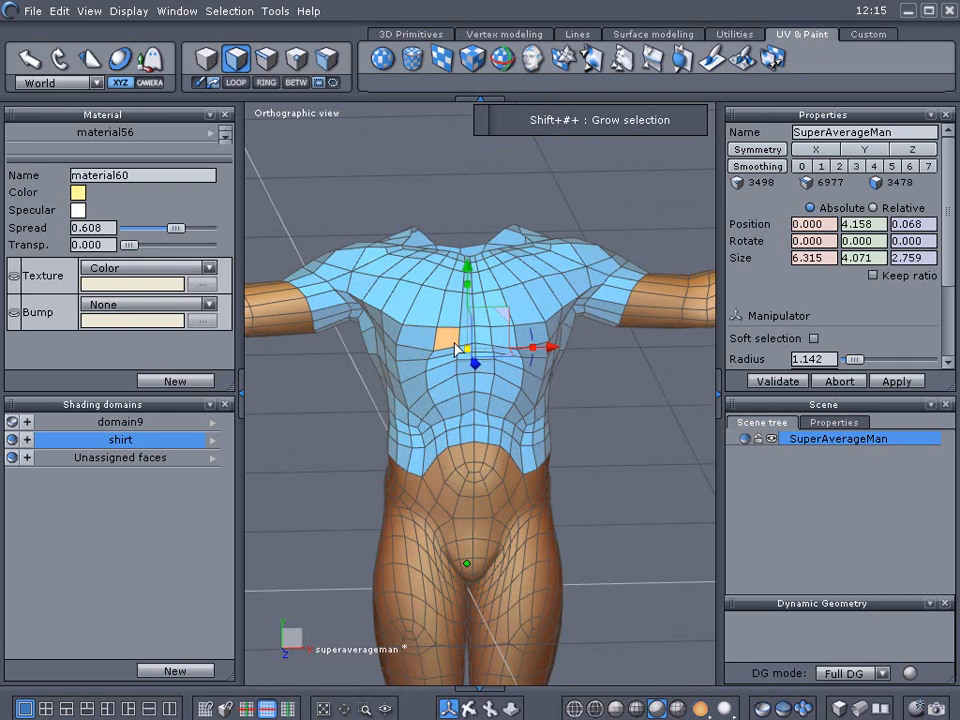
click(59, 11)
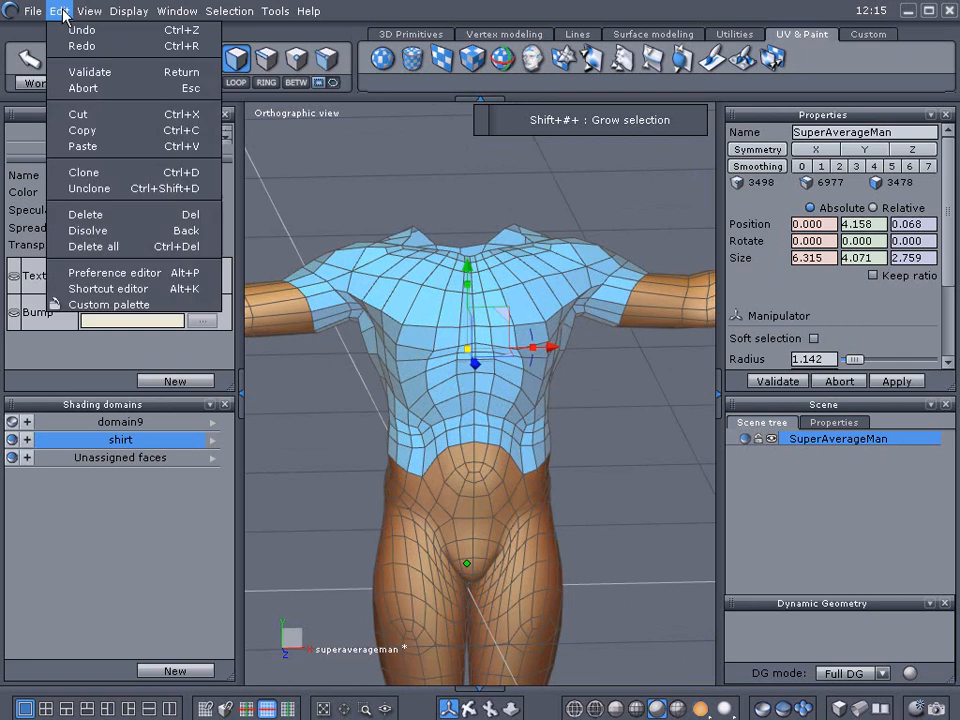
click(62, 130)
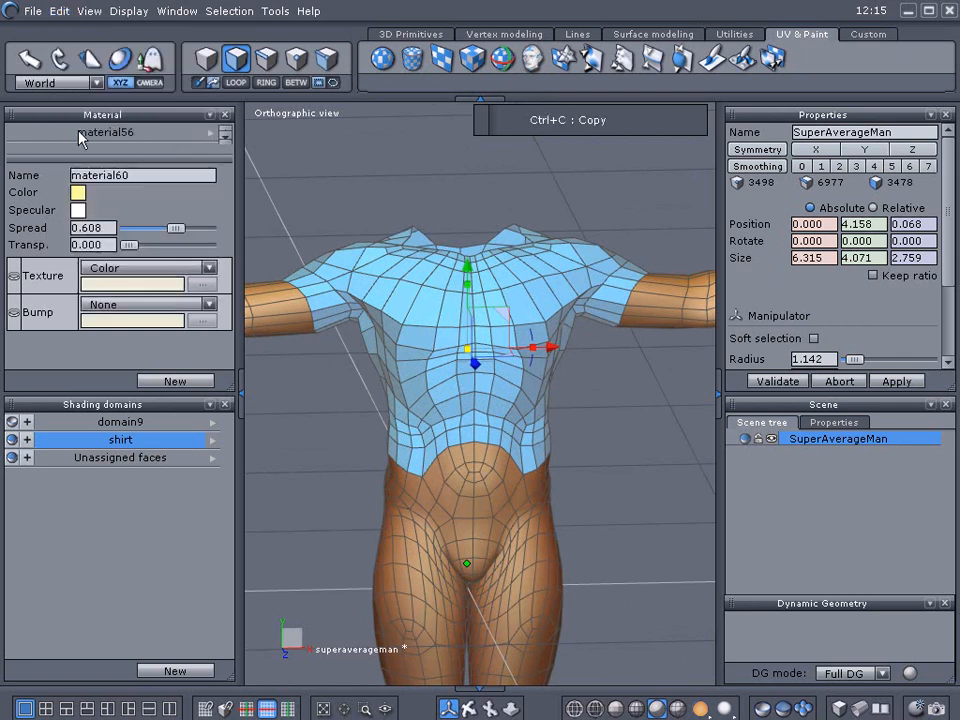
click(58, 12)
click(66, 144)
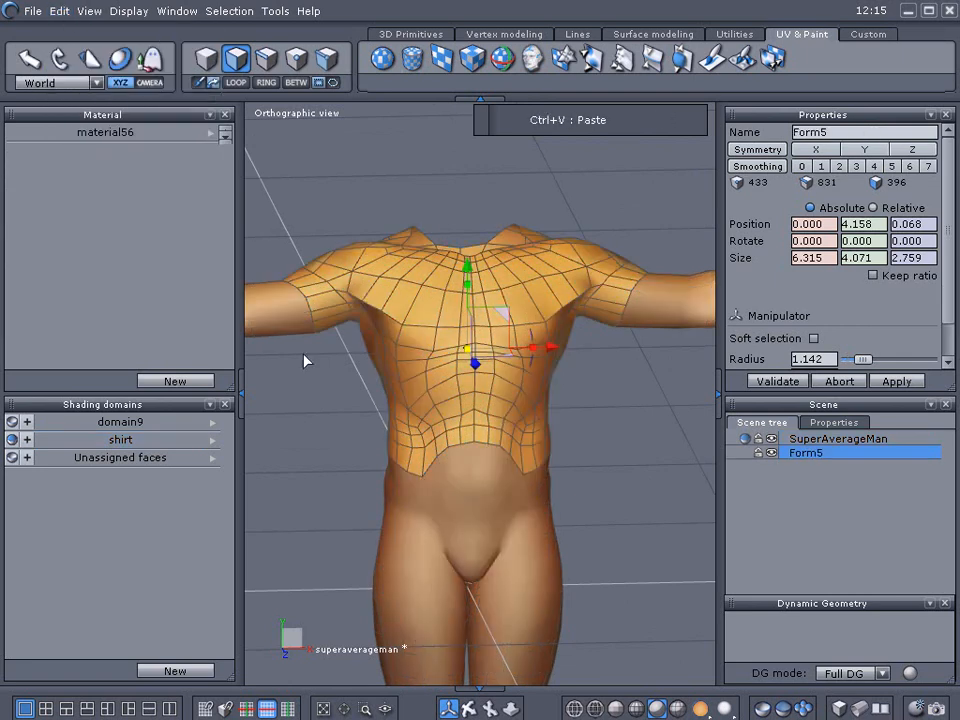
Scale the pasted shirt object slightly larger and move it a little lower so it sits over the body.
drag(467, 352, 499, 355)
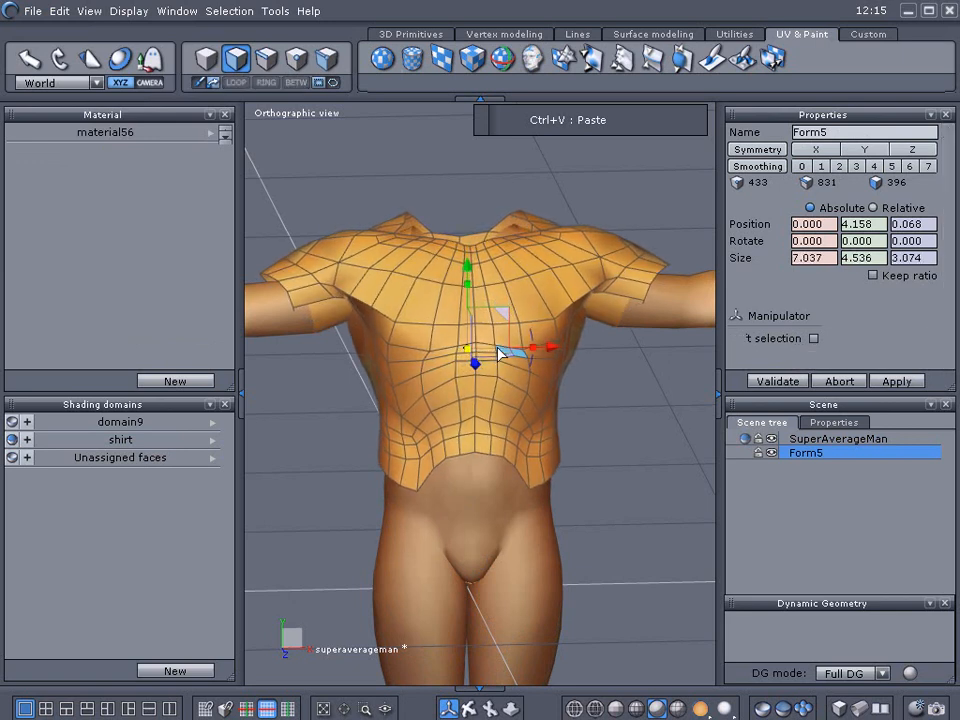
drag(469, 274, 472, 283)
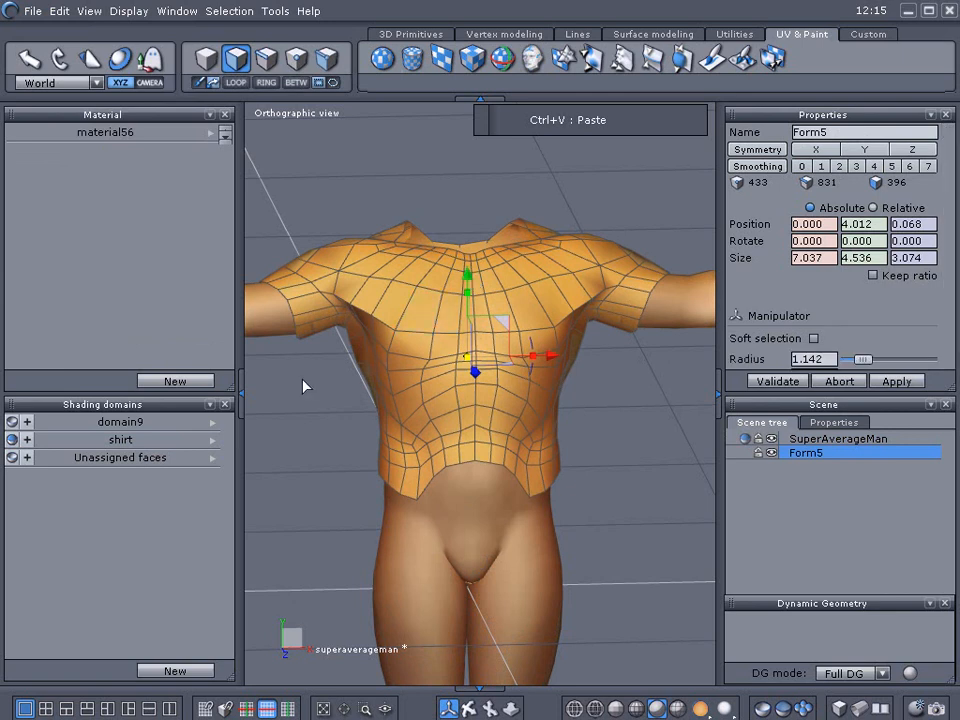
right_drag(304, 389, 430, 413)
drag(489, 375, 500, 376)
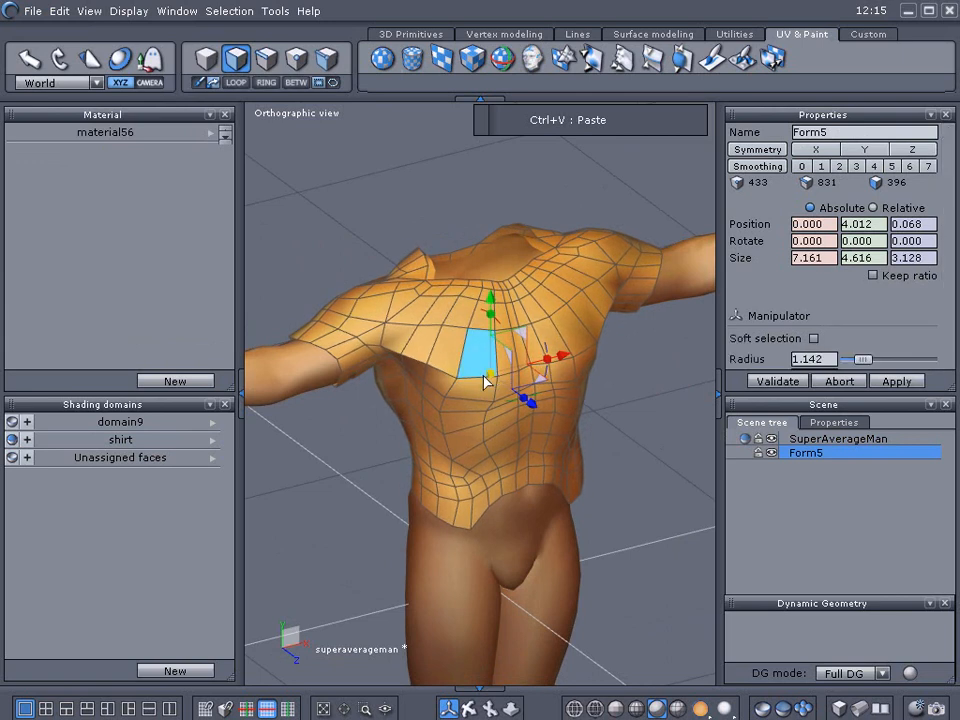
Remove the shirt and domain9 shading domains from the list.
click(213, 440)
click(265, 542)
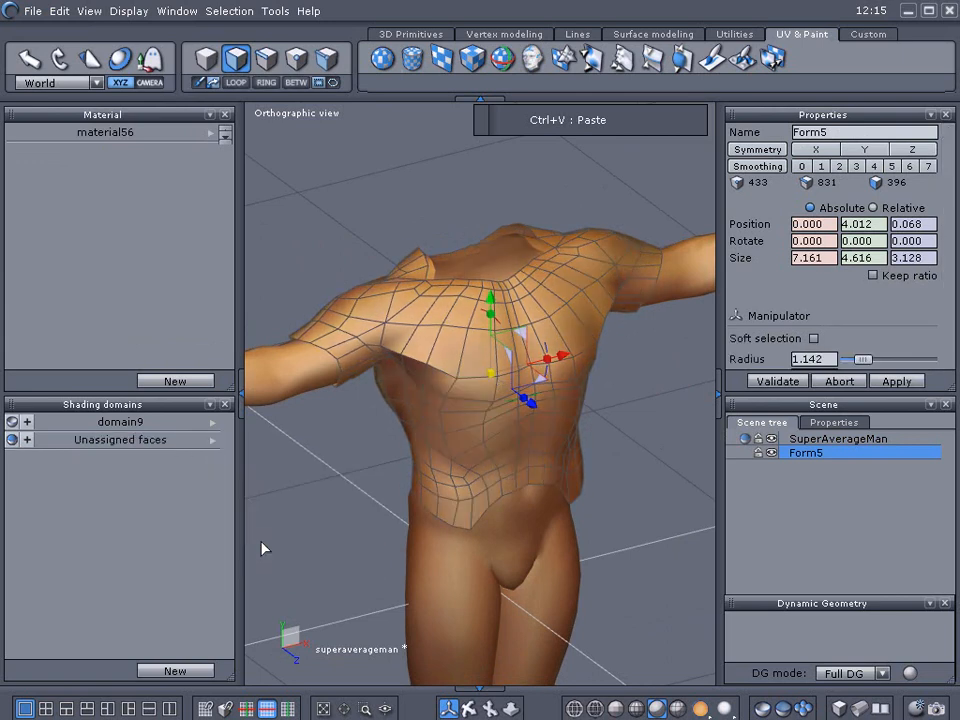
click(210, 423)
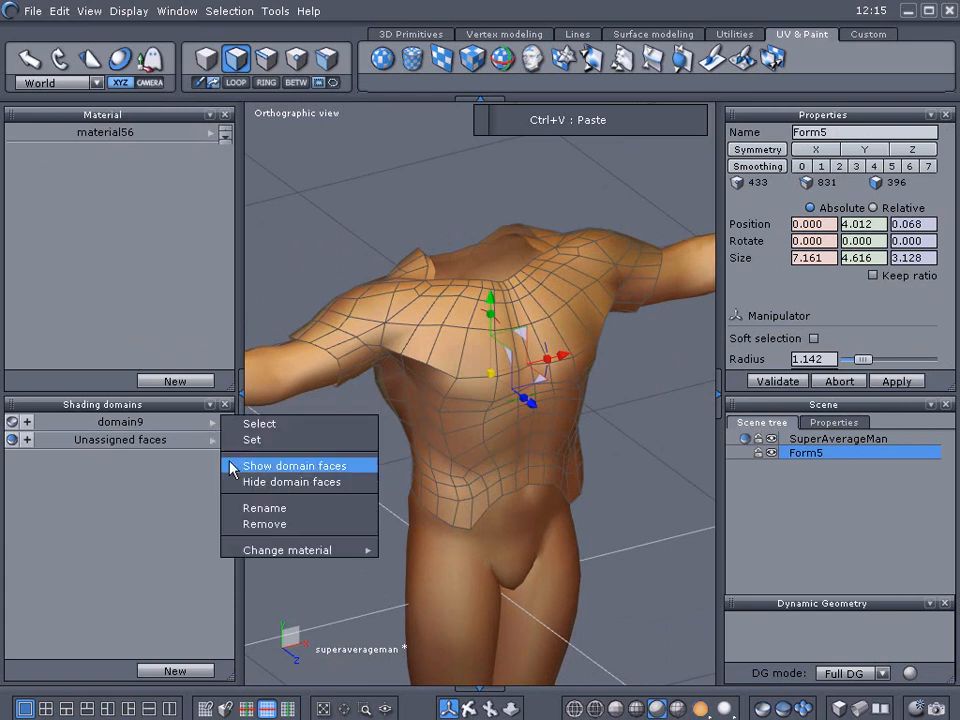
click(255, 523)
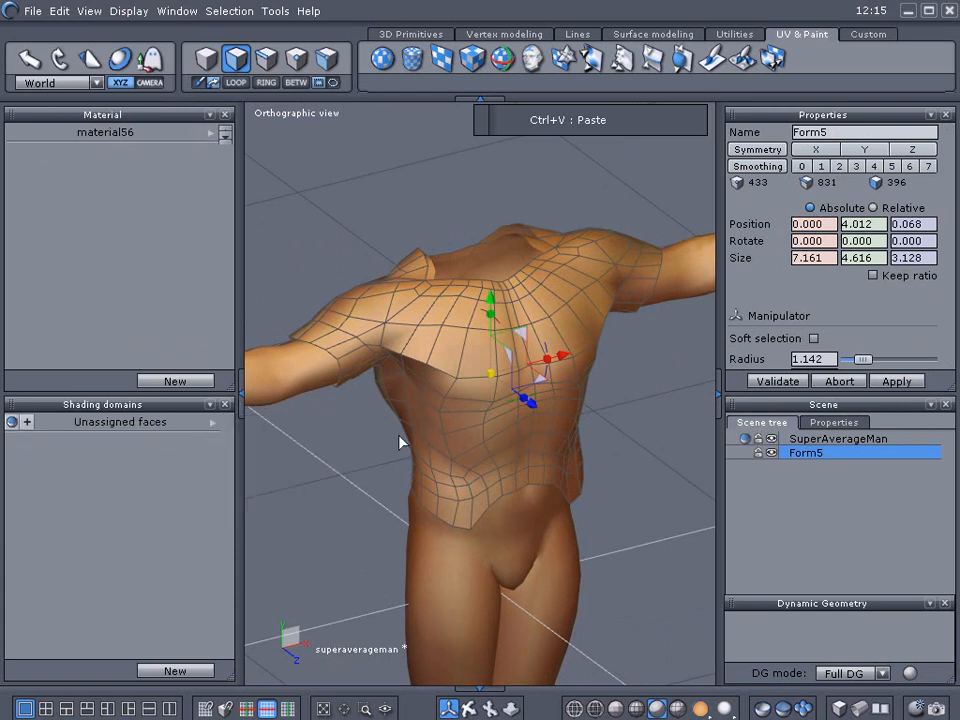
Lock the SuperAverageMan object in the scene tree so only the Form5 shirt stays editable.
click(746, 439)
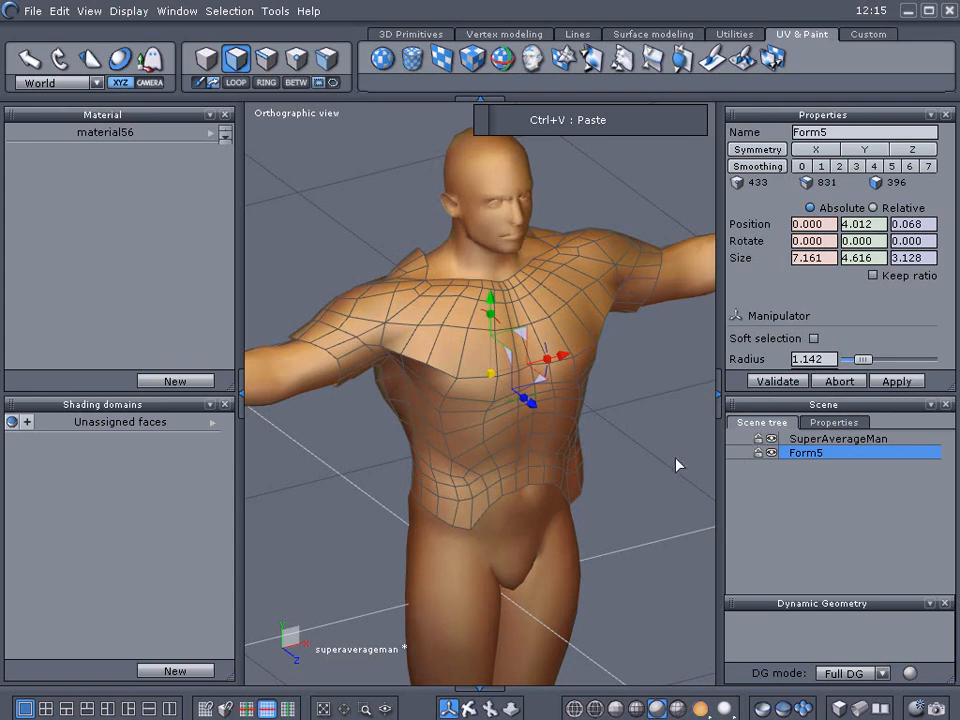
middle_drag(625, 465, 599, 449)
click(514, 424)
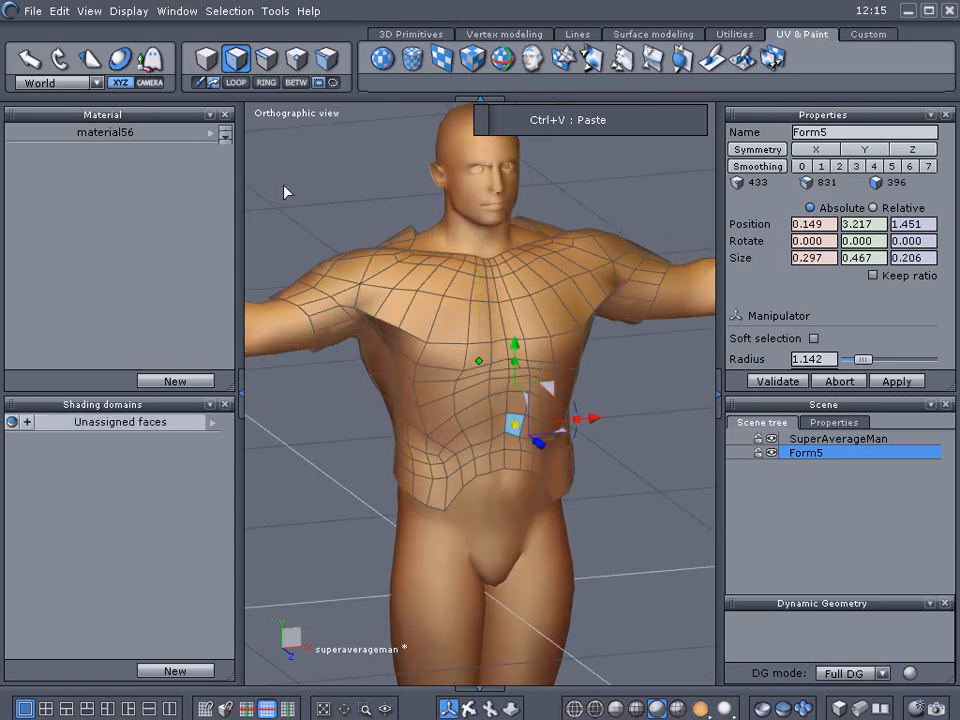
click(208, 64)
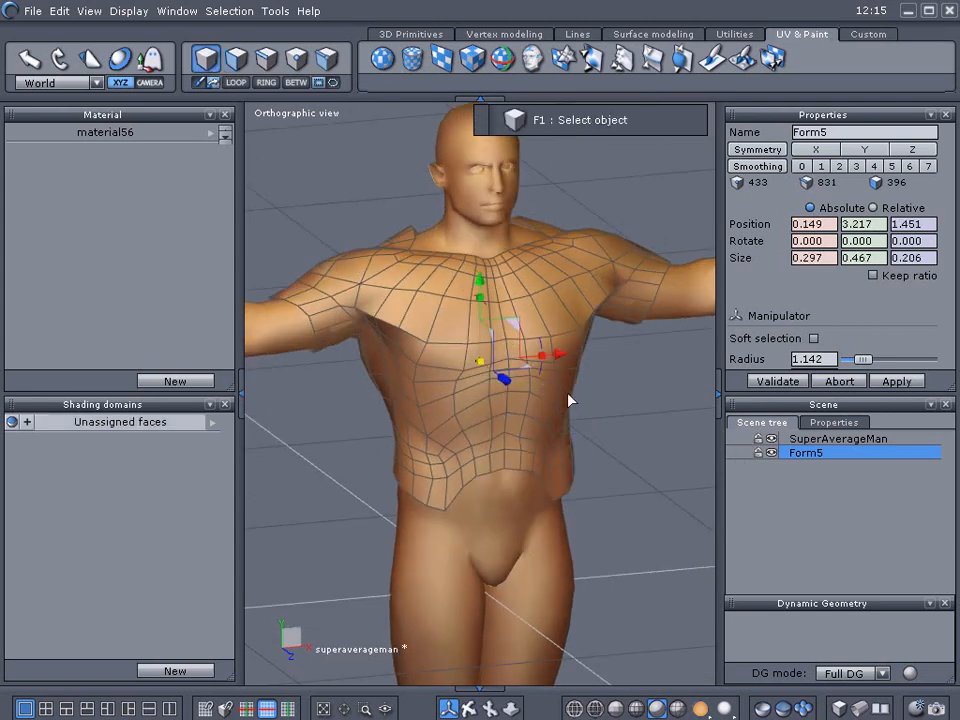
click(758, 439)
drag(483, 358, 488, 359)
right_drag(360, 396, 538, 406)
drag(553, 388, 555, 390)
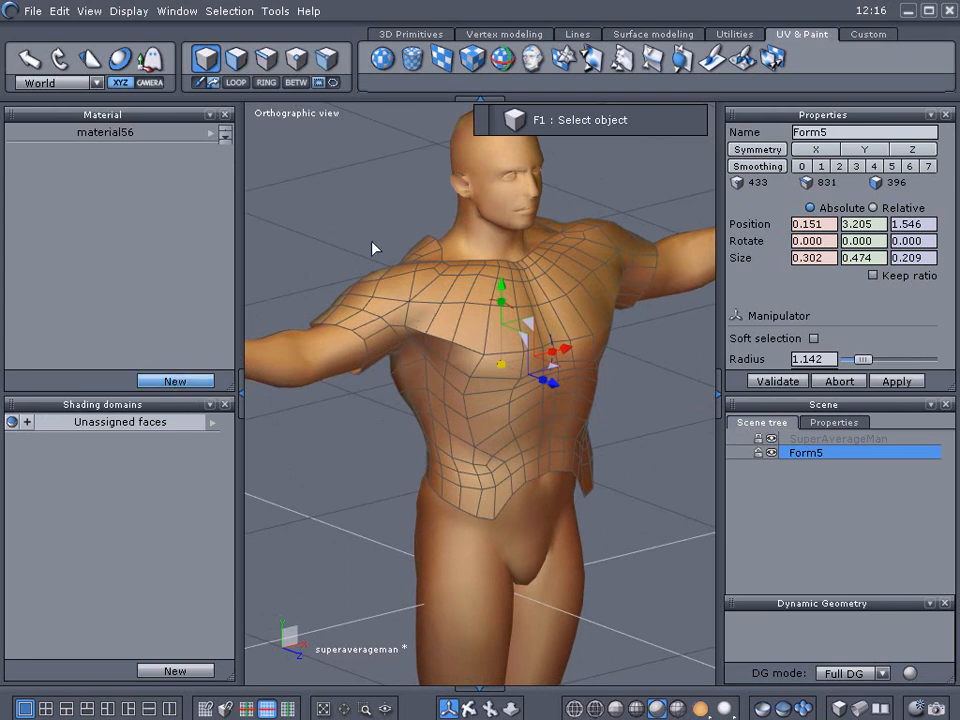
Select all of Form5's faces, create a new material for them and give it a pale green colour with reduced lightness.
right_drag(275, 260, 296, 260)
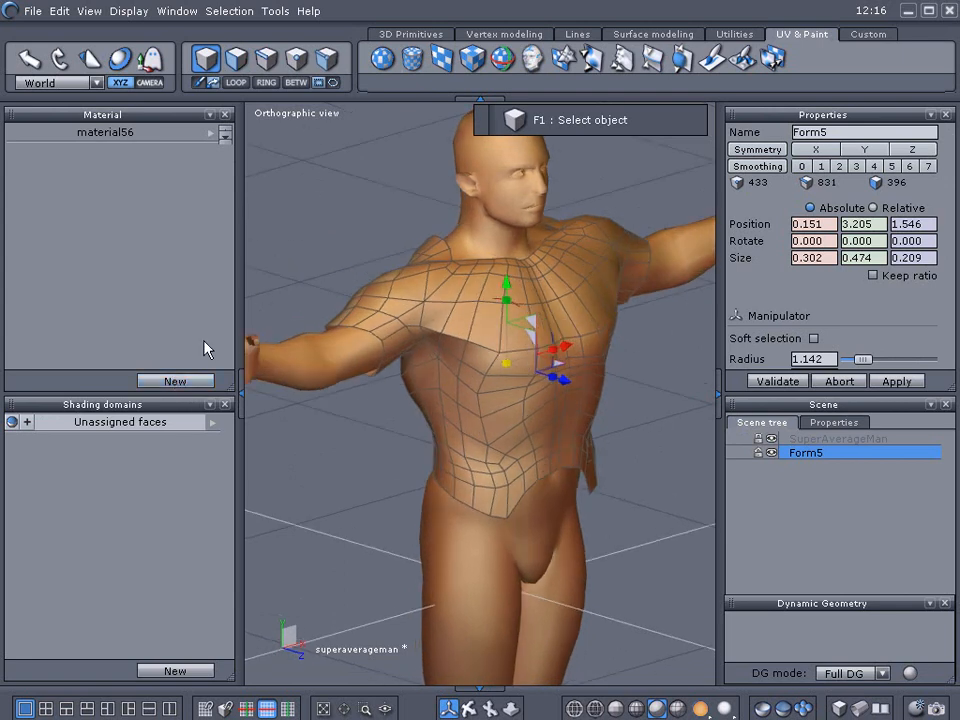
click(115, 424)
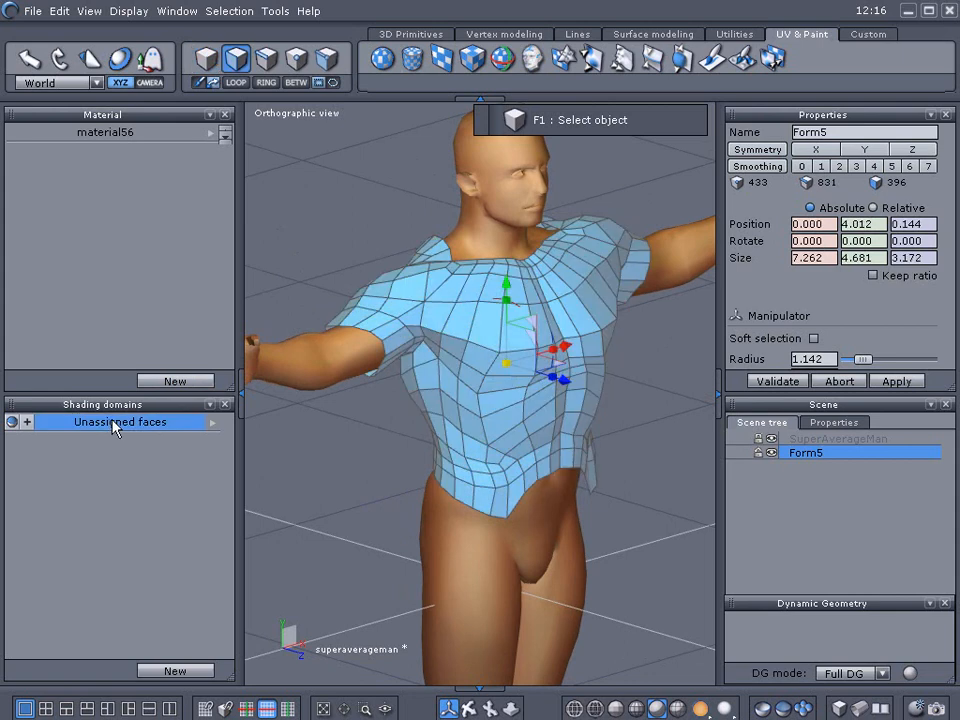
click(176, 382)
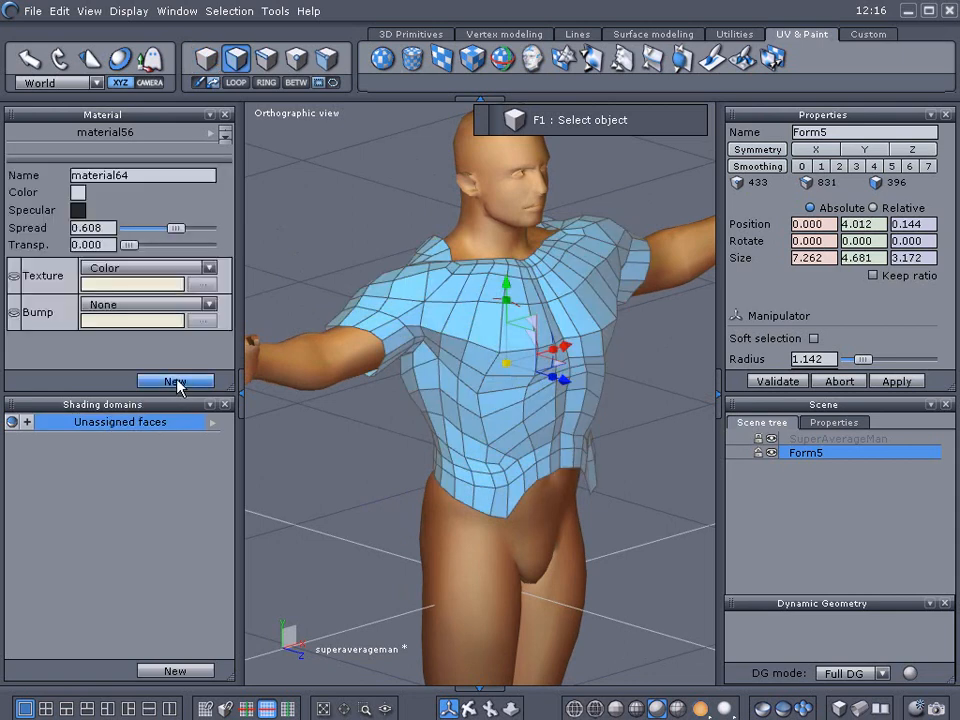
click(79, 195)
drag(137, 241, 146, 257)
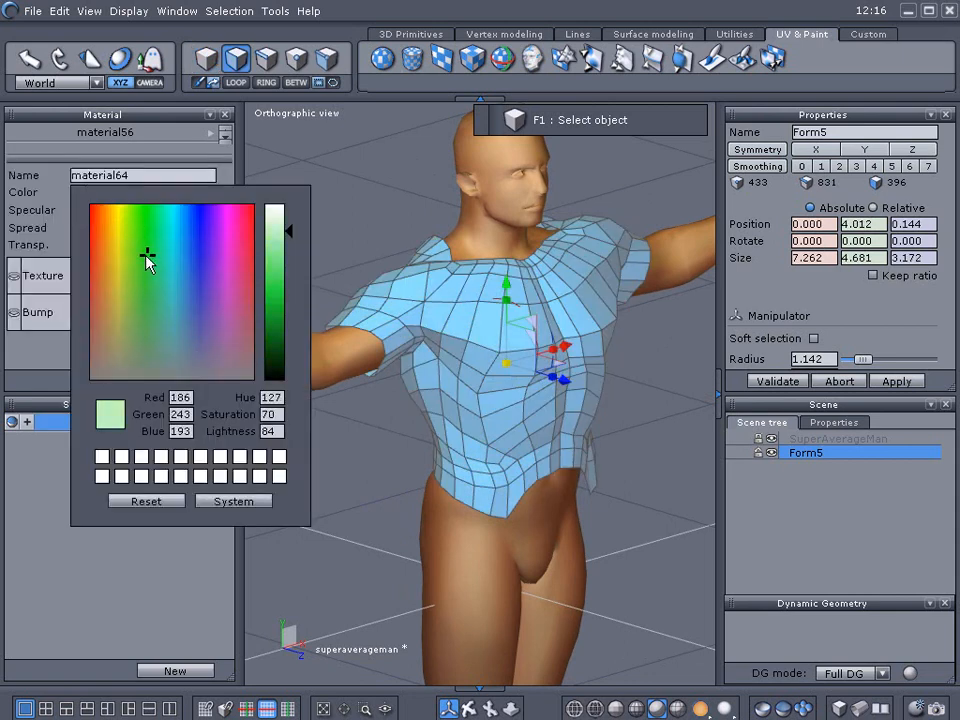
right_drag(290, 163, 304, 242)
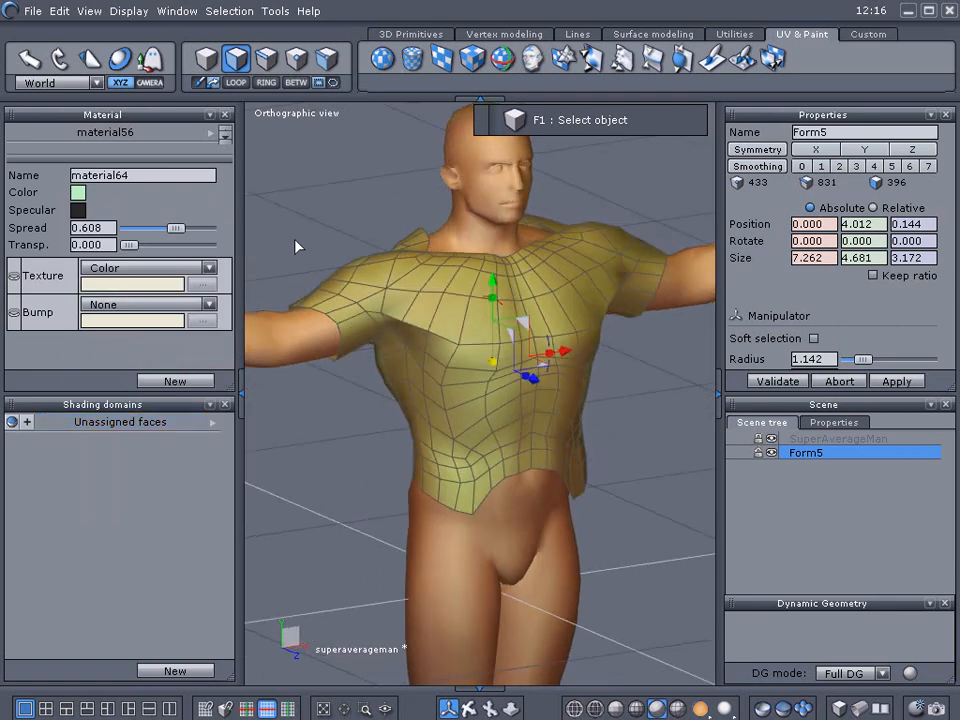
click(243, 390)
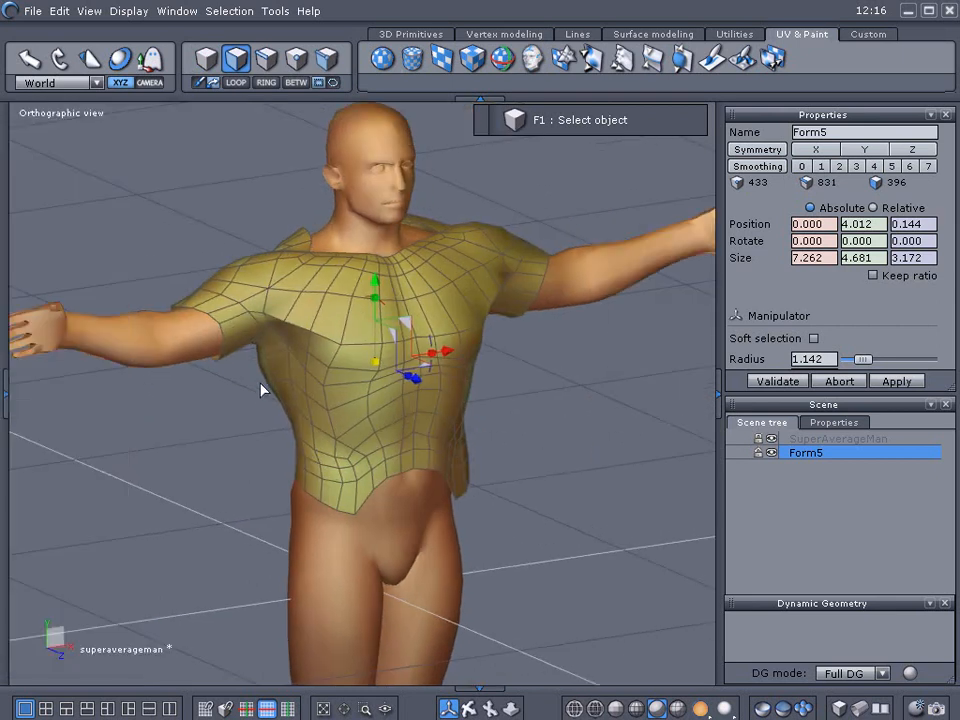
right_drag(263, 390, 251, 420)
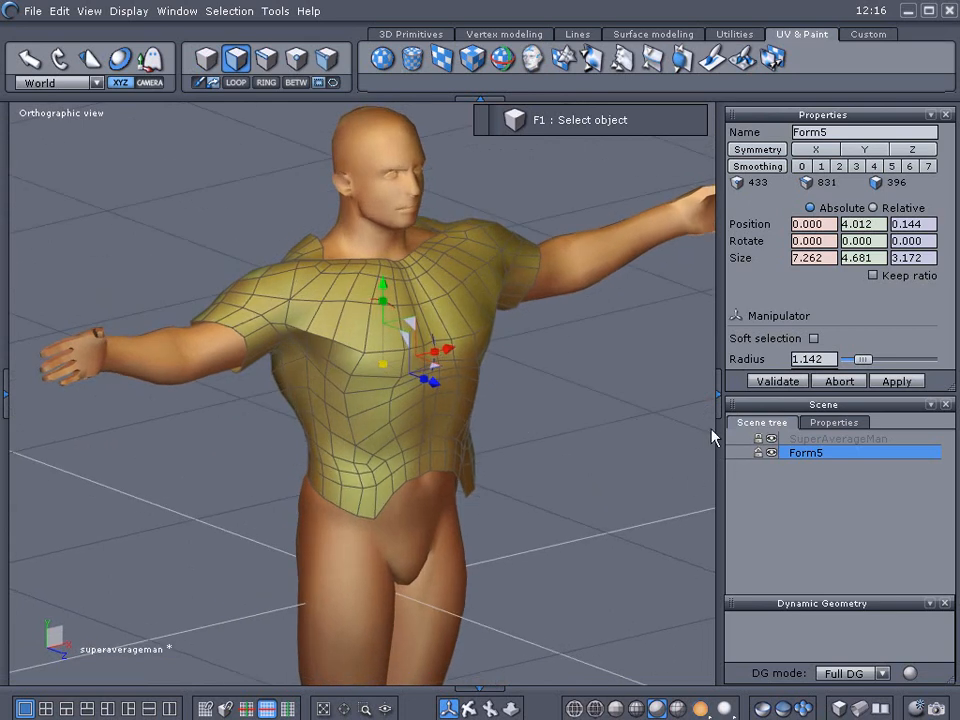
scroll(475, 392, up, 3)
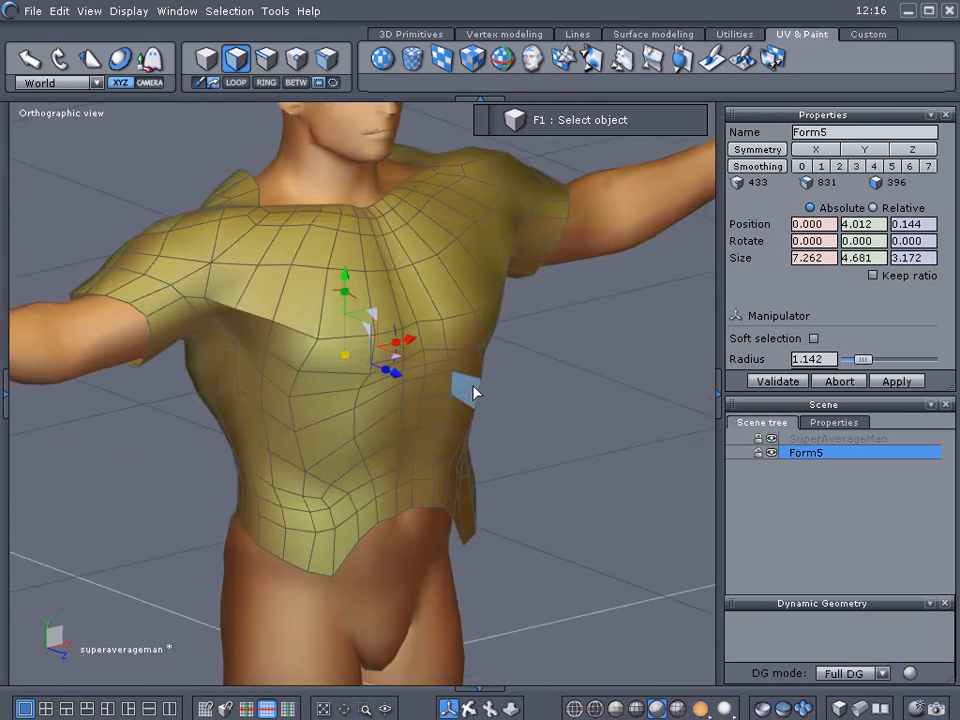
Hide and reshow the Form5 shirt to compare it against the body underneath.
click(771, 453)
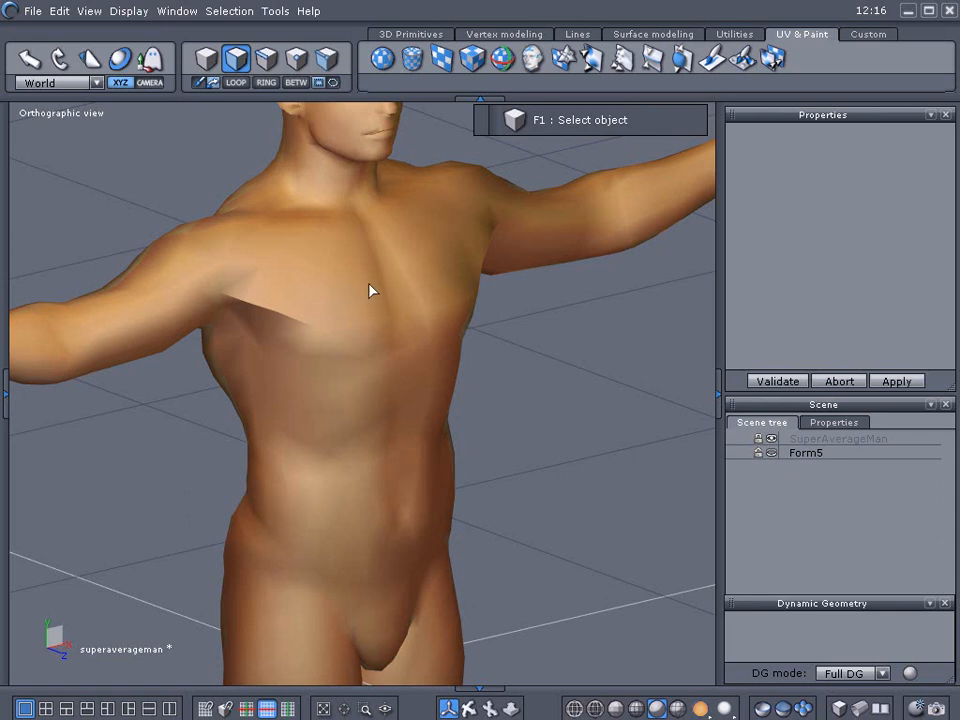
click(771, 453)
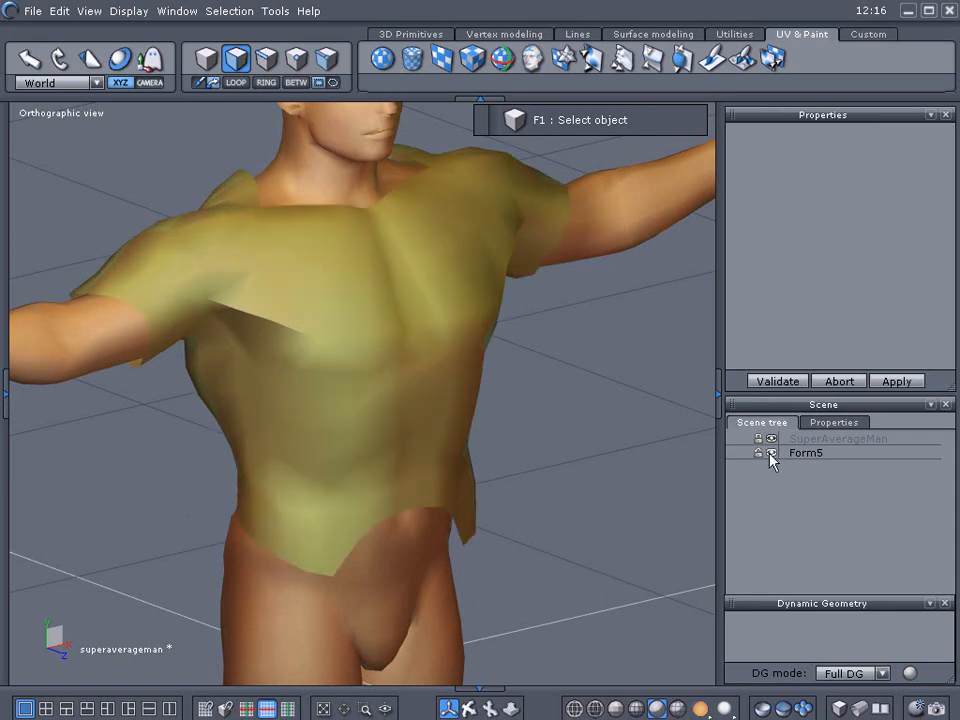
scroll(428, 363, up, 2)
middle_drag(428, 363, 570, 319)
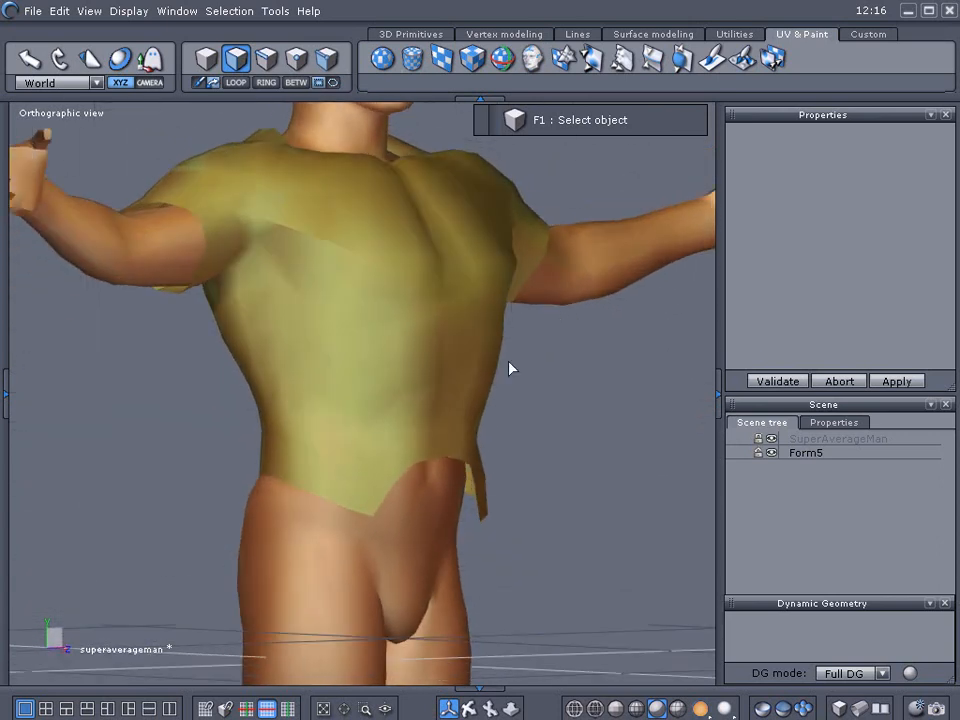
Select Form5 and, in edge mode, select the complete edge loop along the shirt's bottom hem.
click(786, 457)
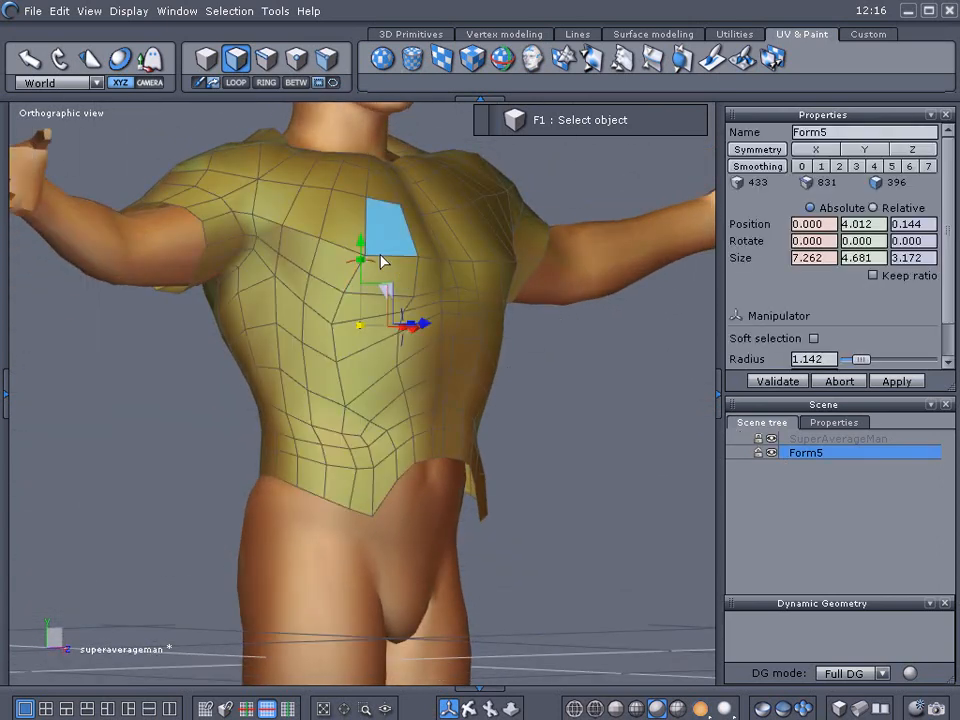
drag(364, 243, 364, 247)
middle_drag(560, 335, 378, 362)
click(378, 360)
click(268, 110)
click(266, 58)
click(337, 366)
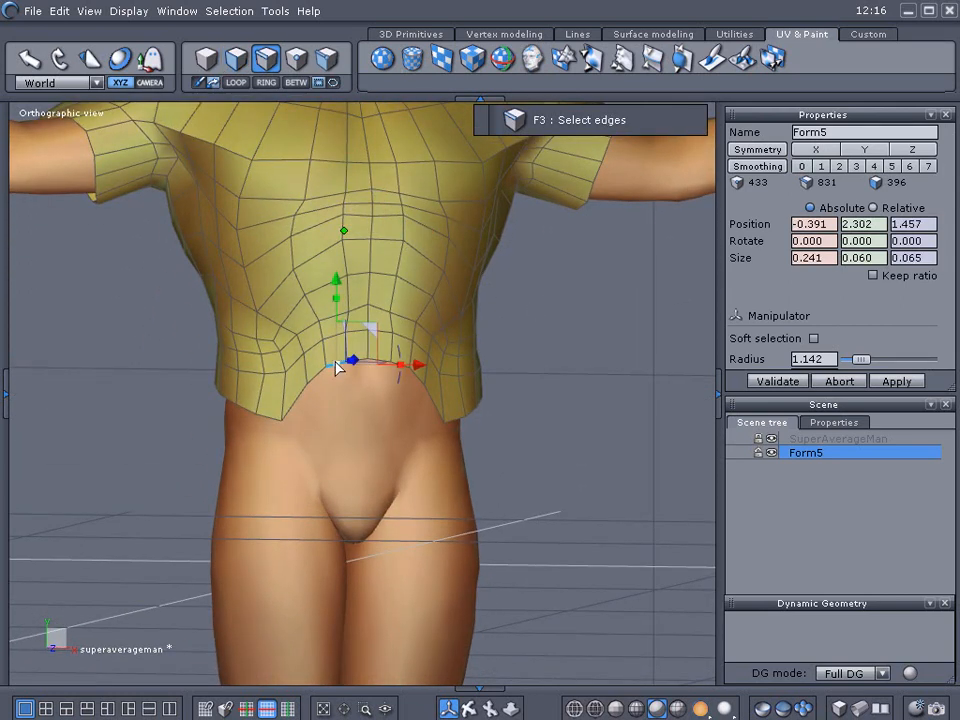
click(238, 84)
middle_drag(553, 409, 622, 471)
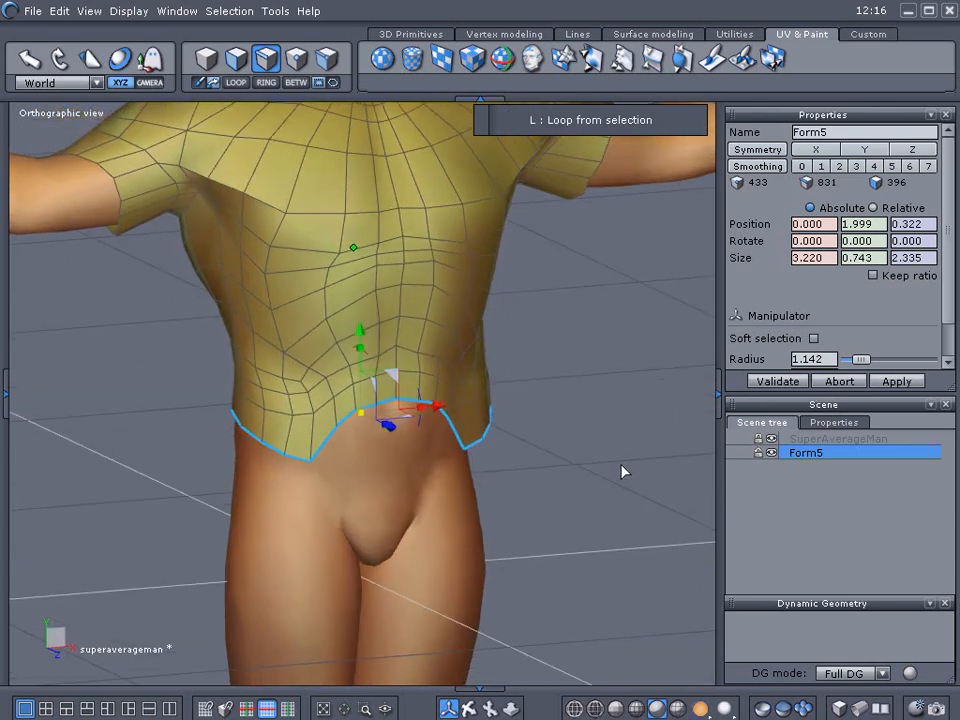
Extrude the bottom hem edge loop downward twice to lengthen the shirt over the hips.
shift+drag(358, 333, 367, 401)
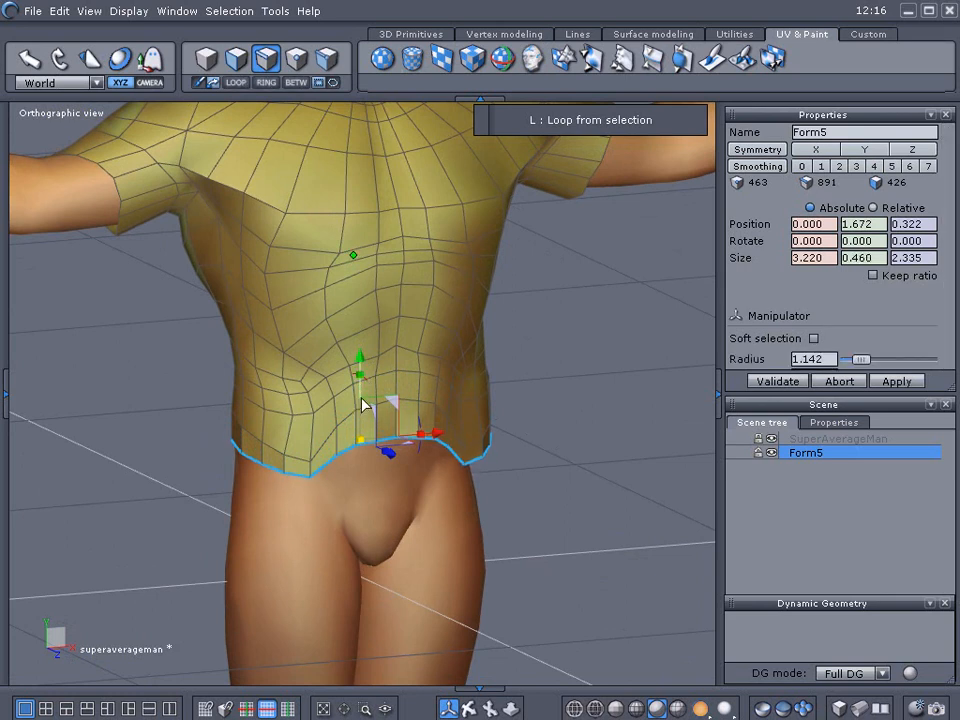
scroll(367, 401, up, 2)
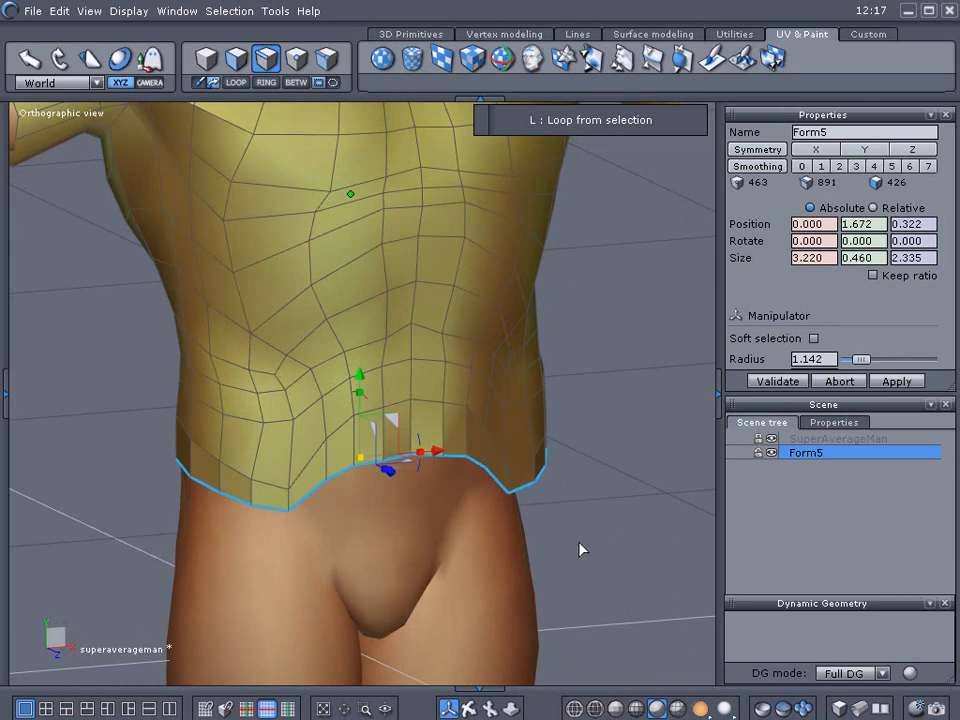
right_drag(588, 549, 702, 535)
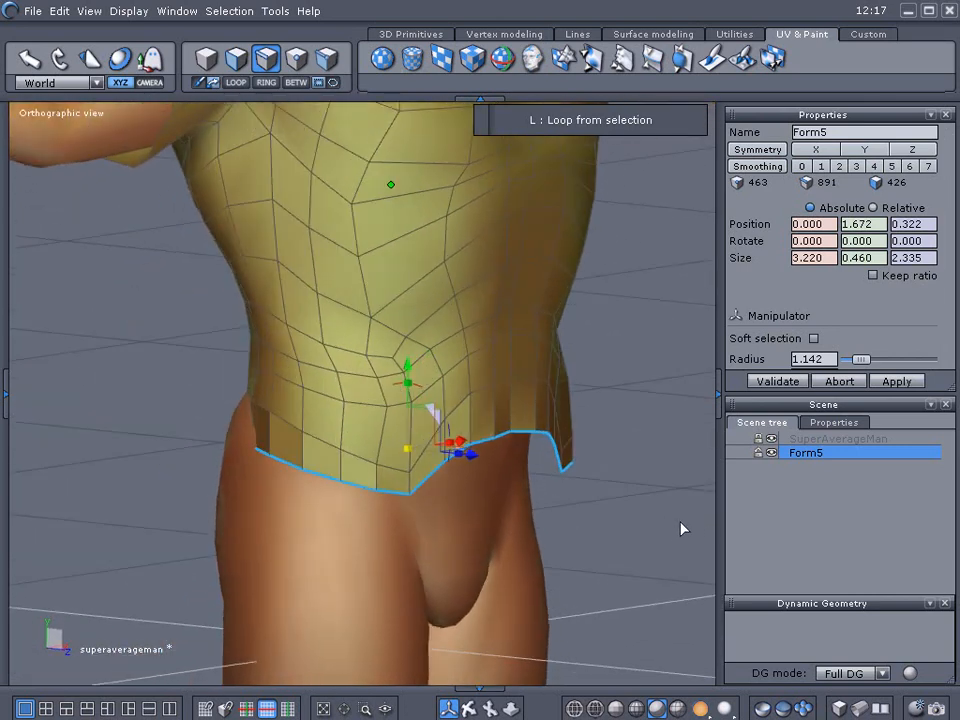
click(773, 449)
right_drag(611, 495, 571, 506)
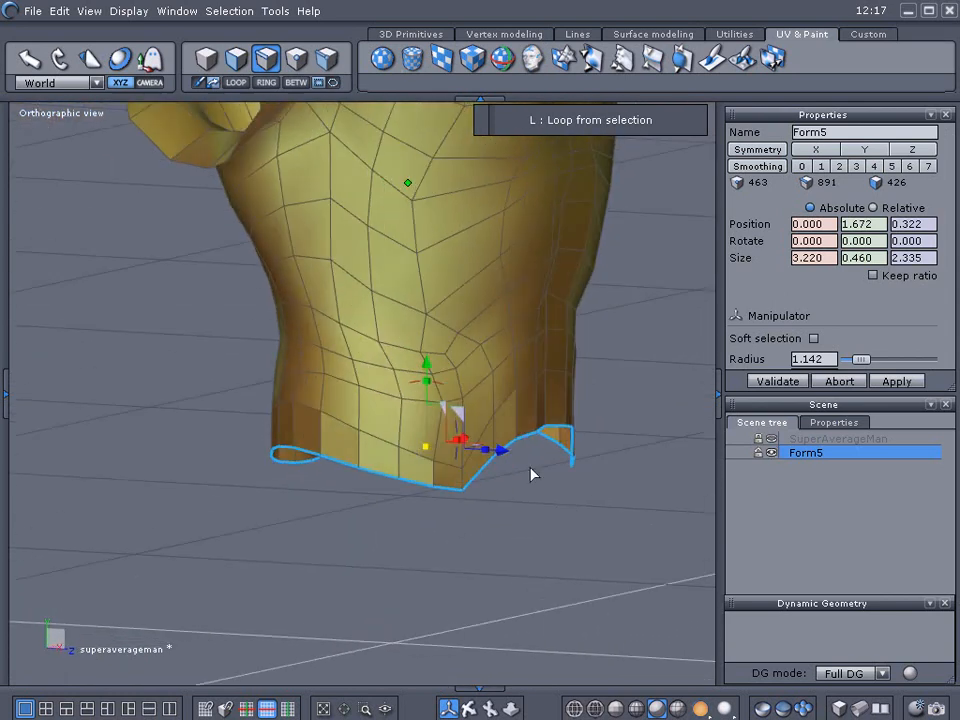
shift+drag(425, 367, 427, 416)
Extrude the hem loop inward and then upward inside the shirt to give the bottom edge thickness.
middle_drag(666, 622, 380, 517)
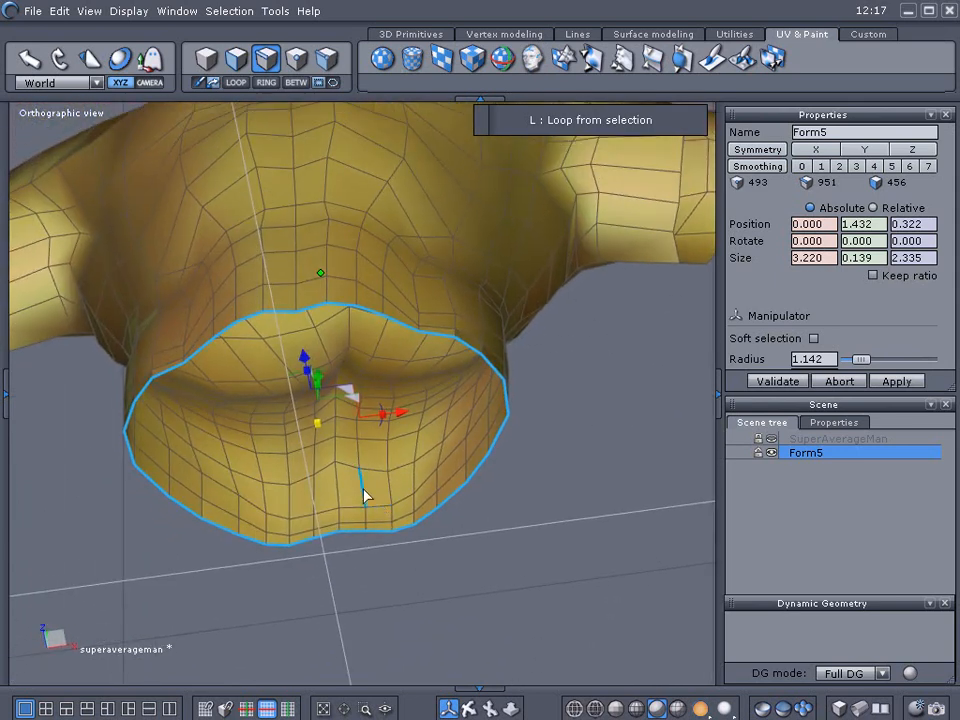
middle_drag(349, 321, 431, 379)
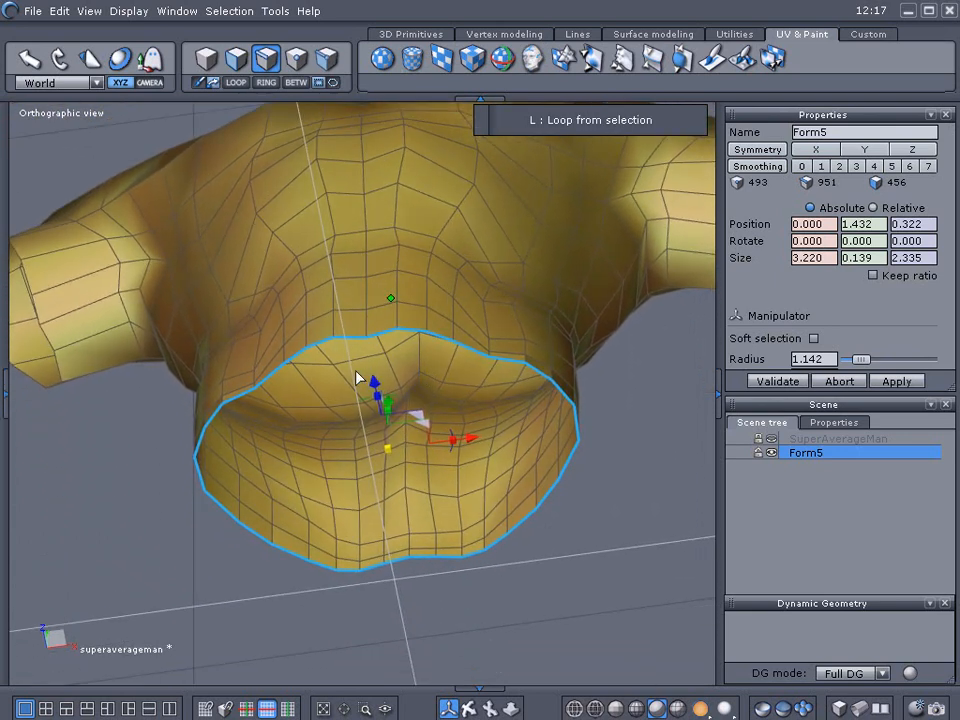
scroll(358, 378, up, 2)
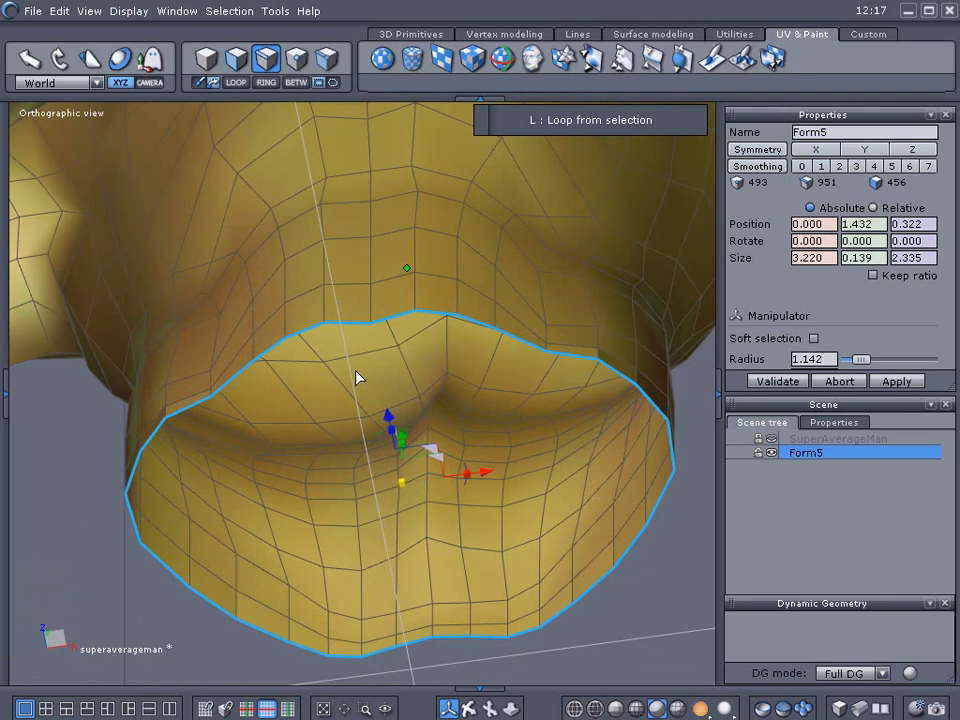
middle_drag(317, 399, 332, 372)
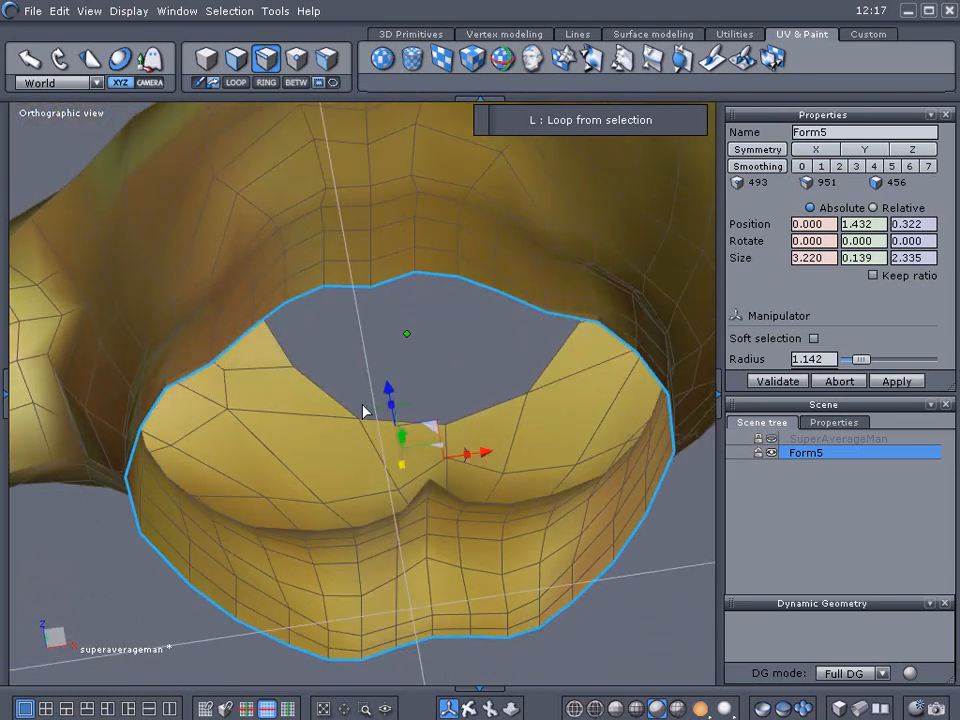
mouse_move(403, 471)
shift+mouse_down()
mouse_move(411, 488)
mouse_move(410, 480)
shift+mouse_up()
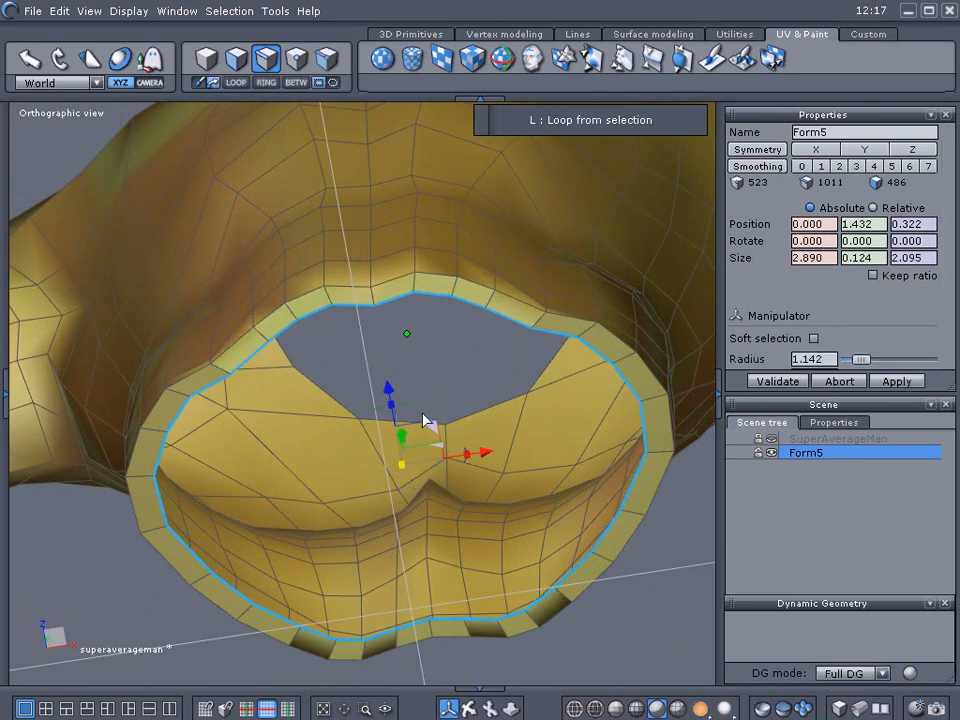
middle_drag(449, 401, 411, 463)
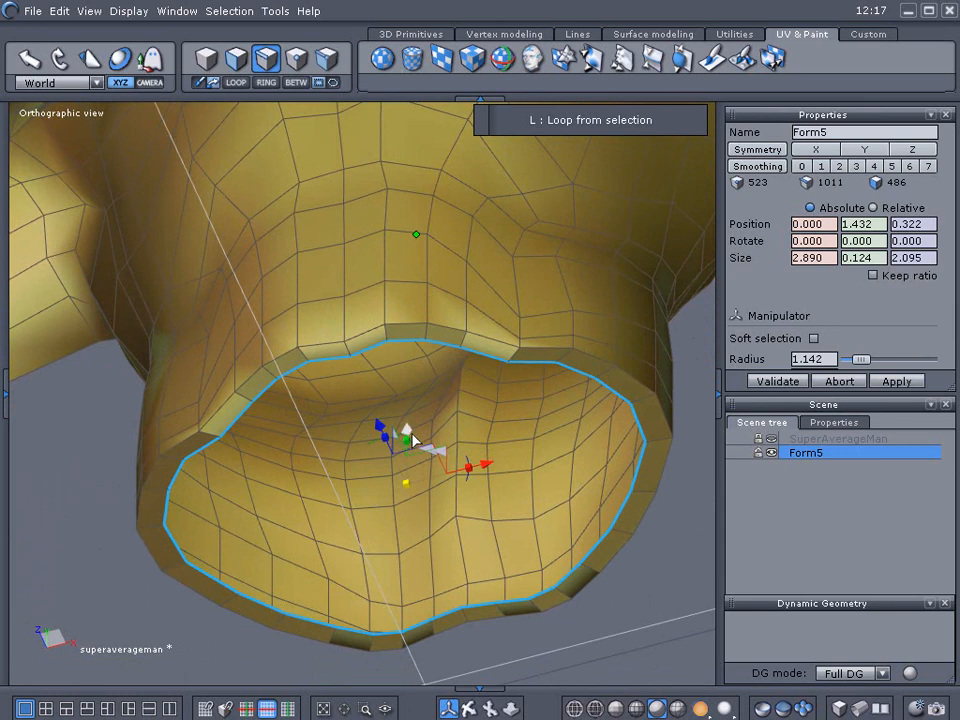
shift+drag(409, 427, 411, 387)
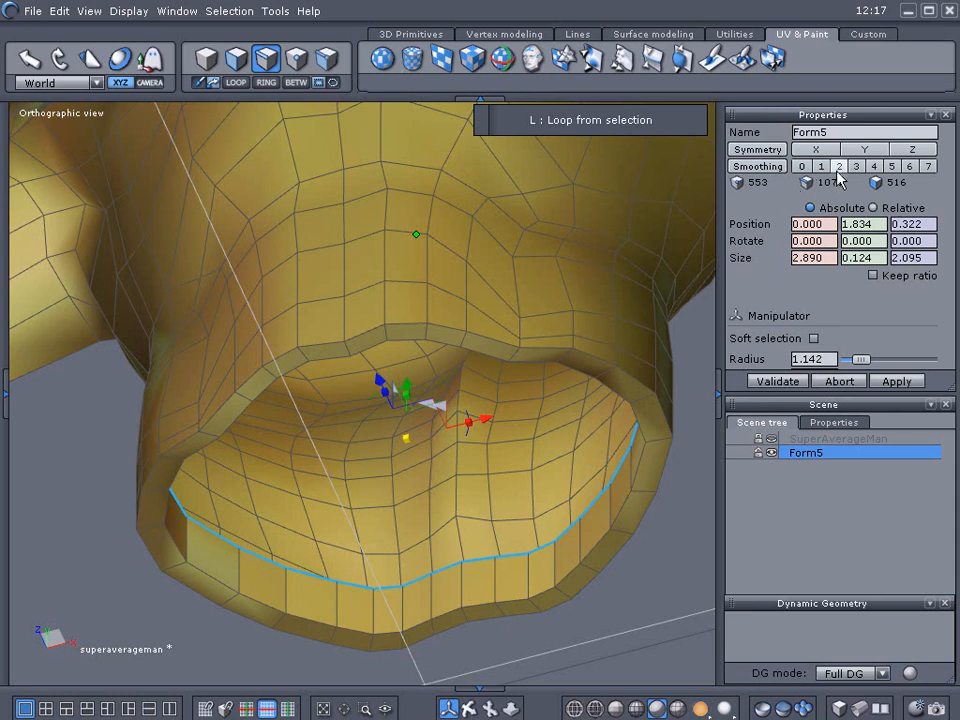
Set Form5's smoothing level to 2 and scale the inner hem loop in slightly.
click(838, 167)
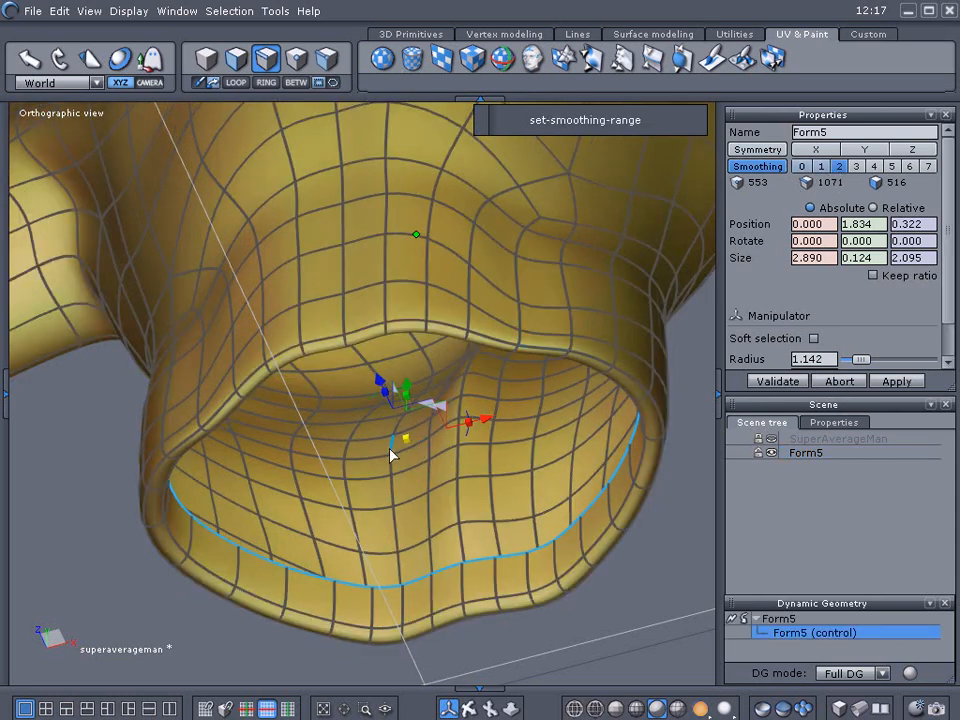
drag(405, 440, 431, 446)
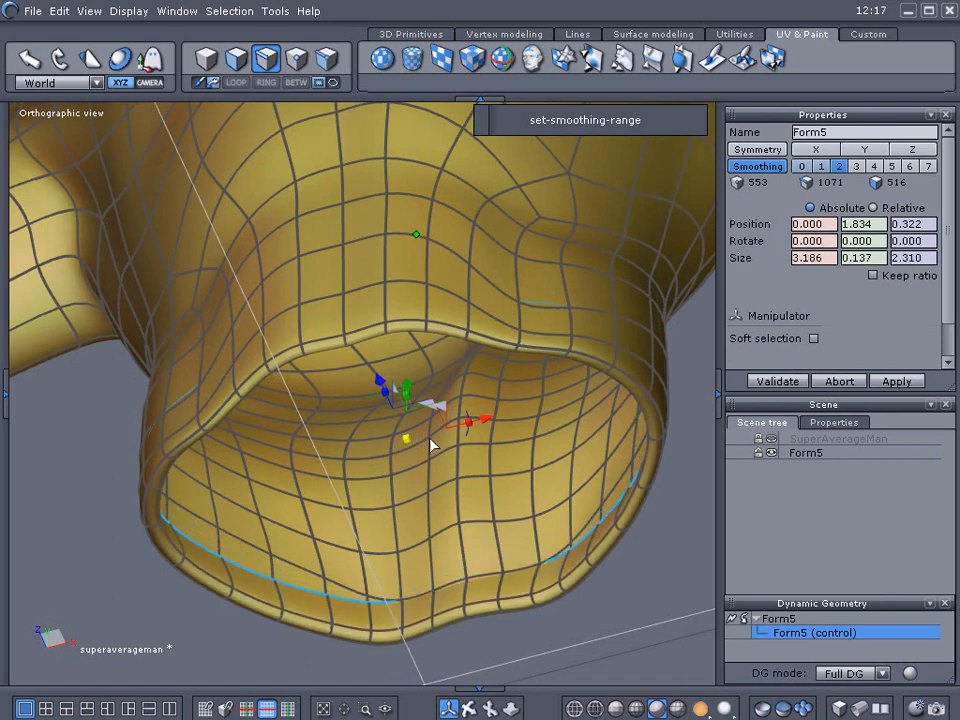
mouse_move(431, 446)
mouse_down()
mouse_move(445, 447)
mouse_move(429, 448)
mouse_up()
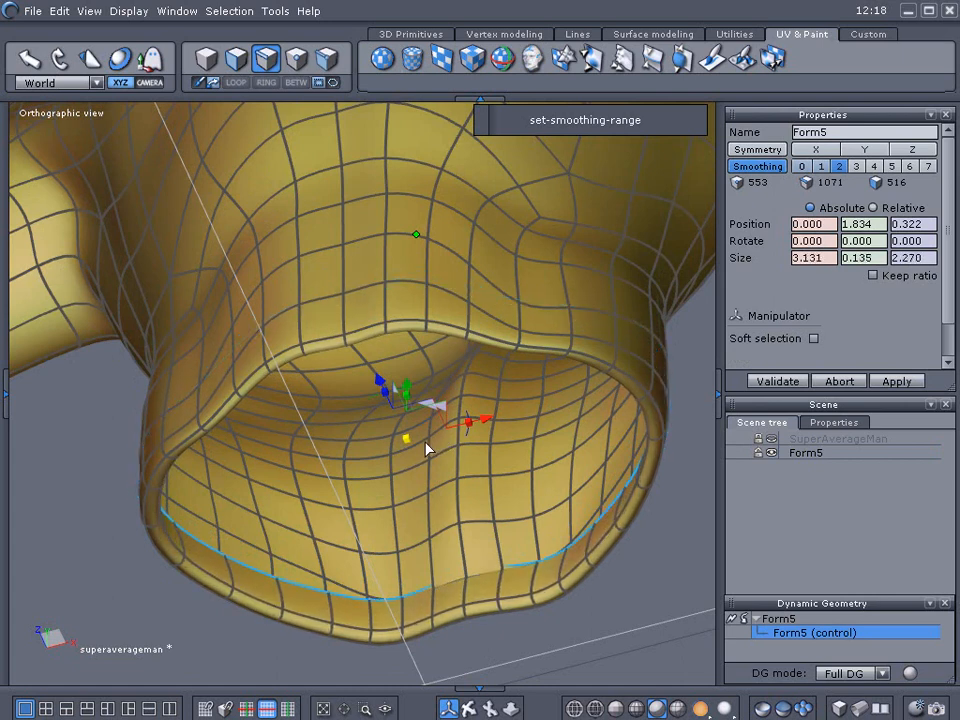
Select the edge loop around one sleeve opening and set the manipulator orientation to Selection.
right_drag(457, 430, 362, 406)
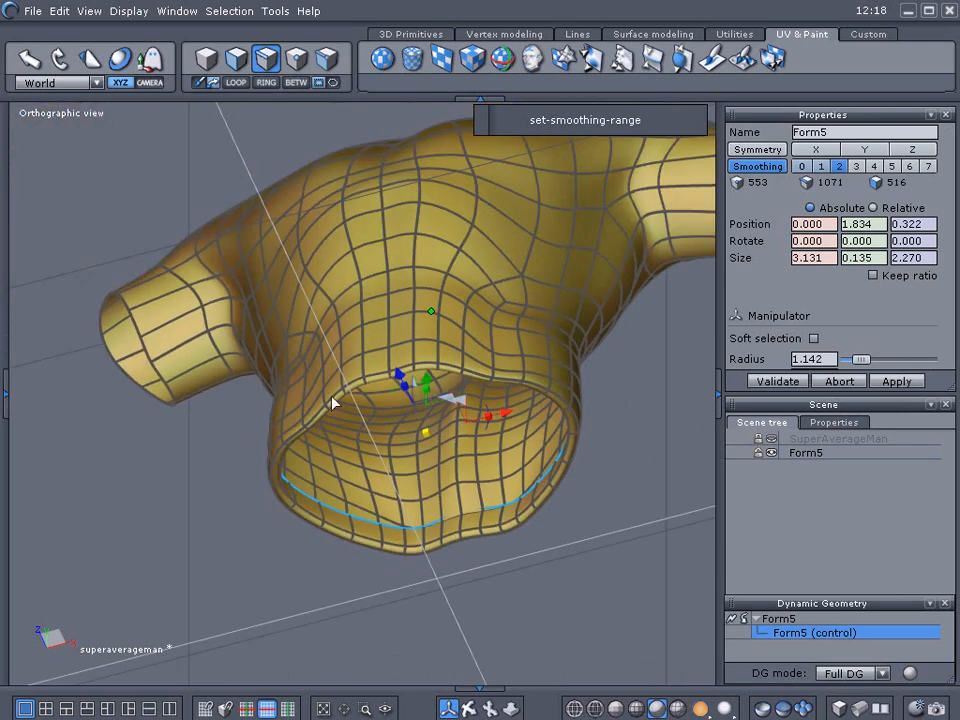
right_drag(178, 420, 258, 372)
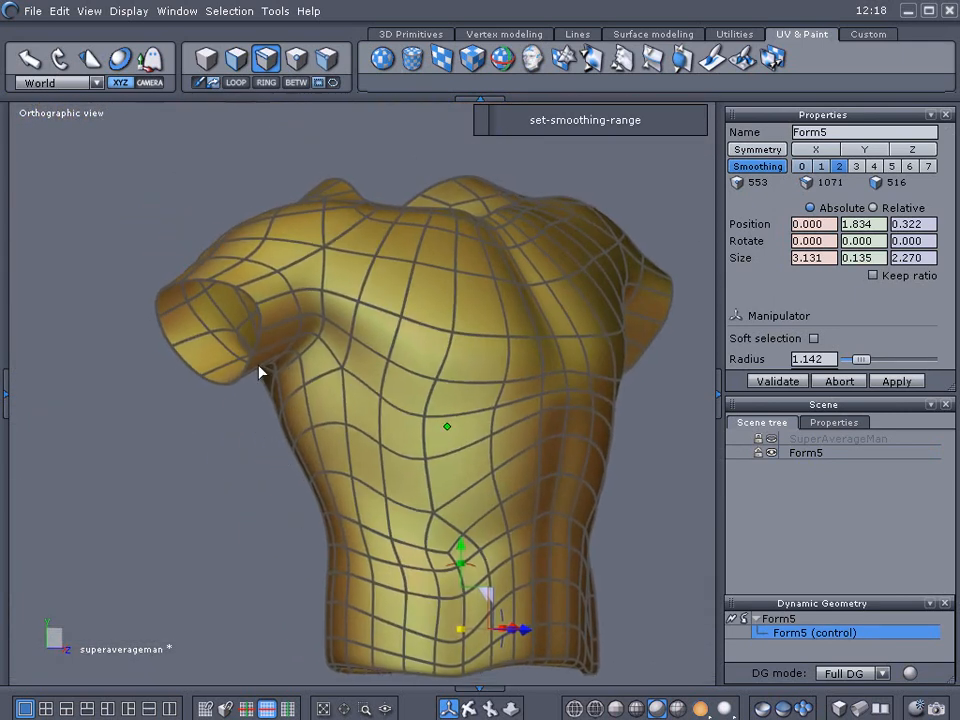
click(225, 289)
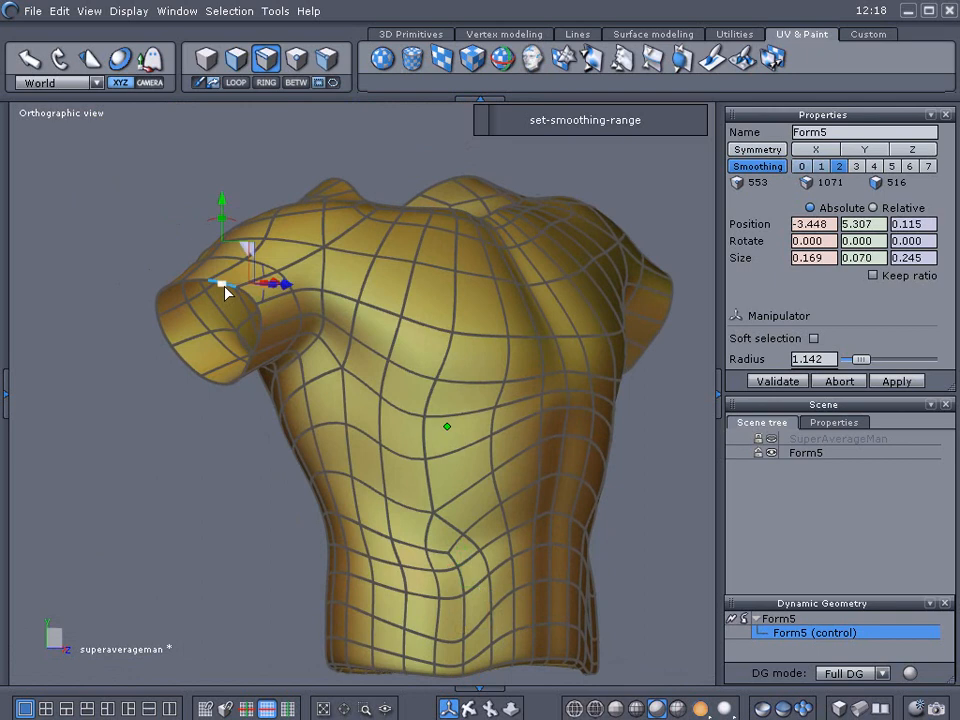
click(236, 84)
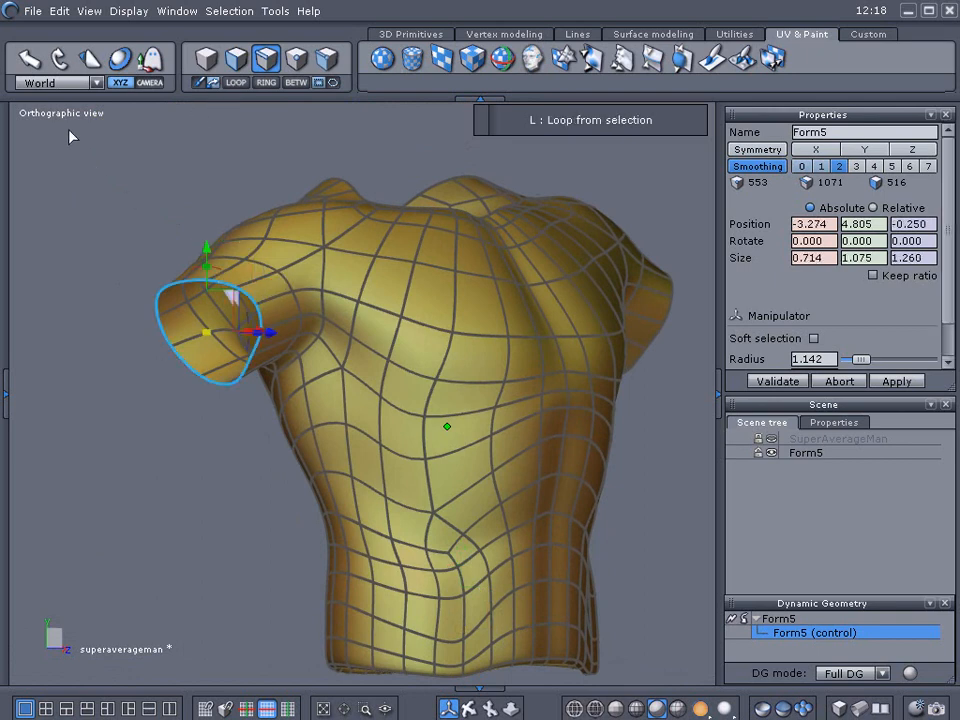
click(52, 86)
click(48, 95)
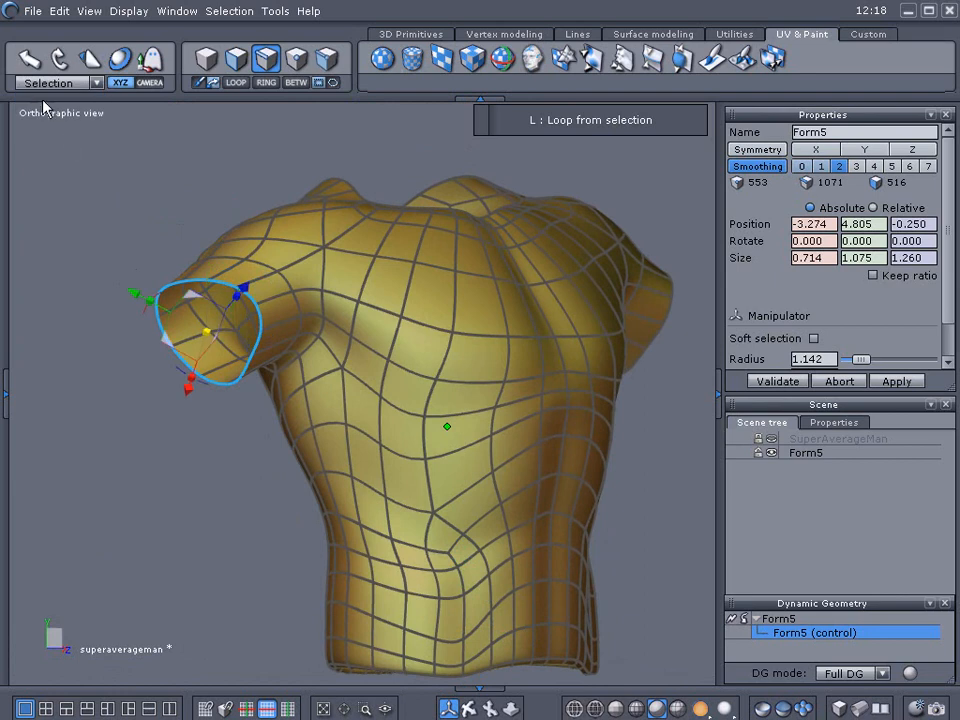
Extrude the sleeve opening loop inward into the sleeve twice, scaling it slightly, to thicken the cuff.
right_drag(152, 261, 122, 242)
scroll(139, 319, up, 3)
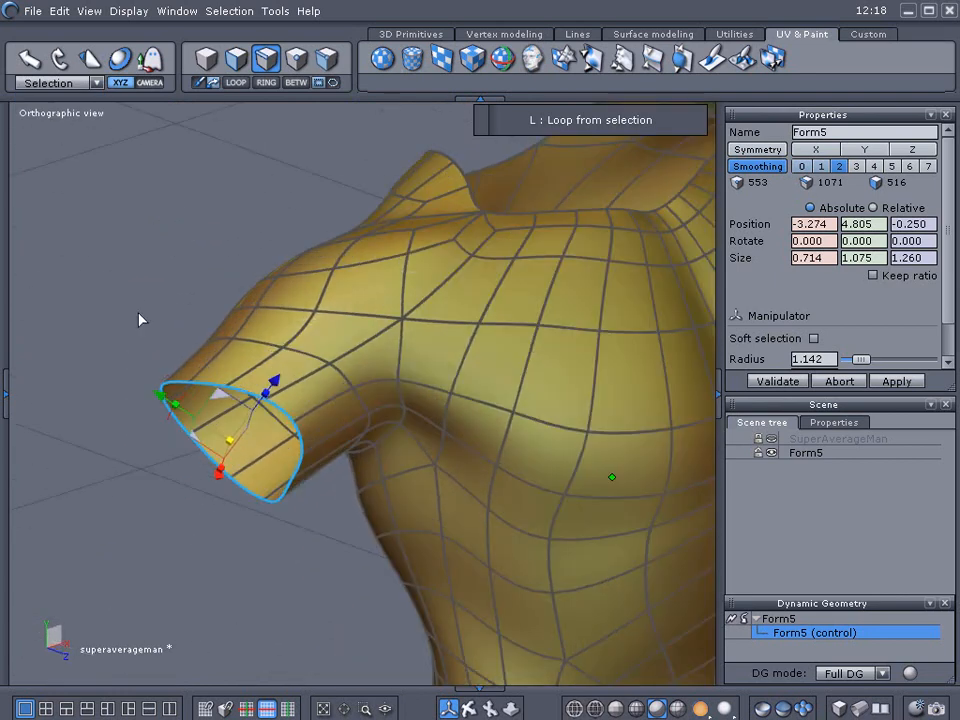
right_drag(140, 319, 90, 236)
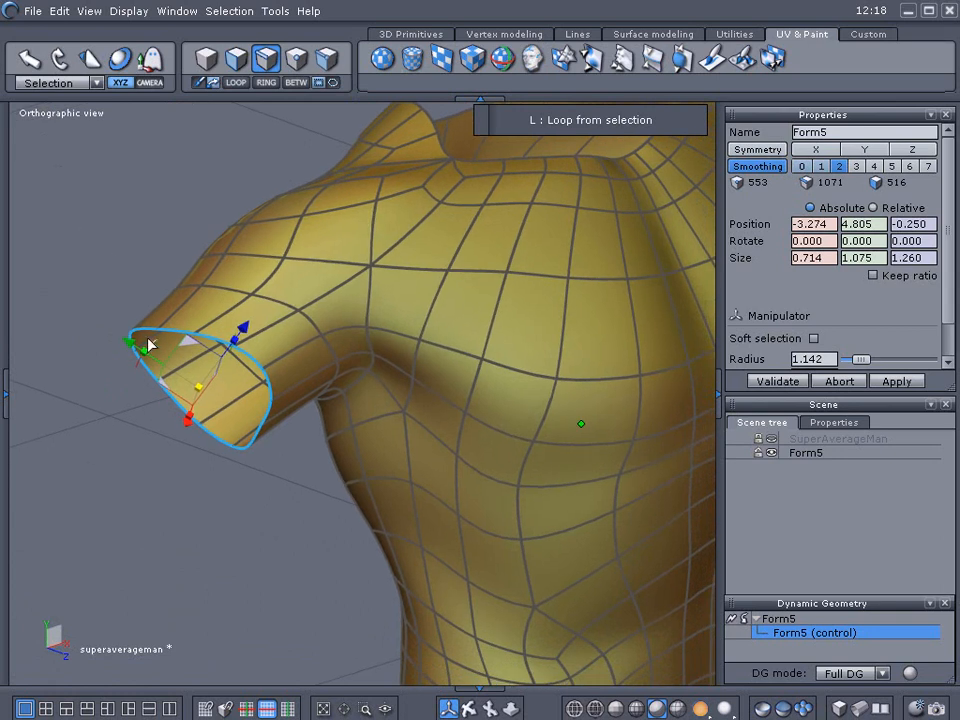
shift+drag(198, 390, 198, 408)
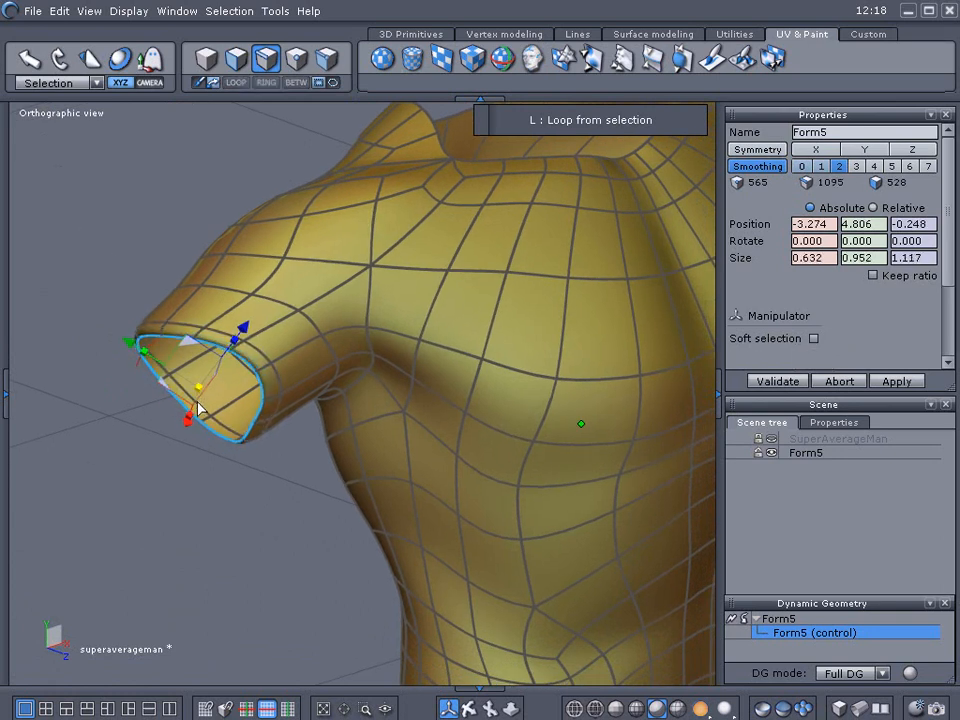
ctrl+drag(151, 451, 163, 441)
drag(211, 372, 232, 352)
mouse_move(190, 404)
mouse_down()
mouse_move(213, 377)
mouse_move(206, 393)
mouse_up()
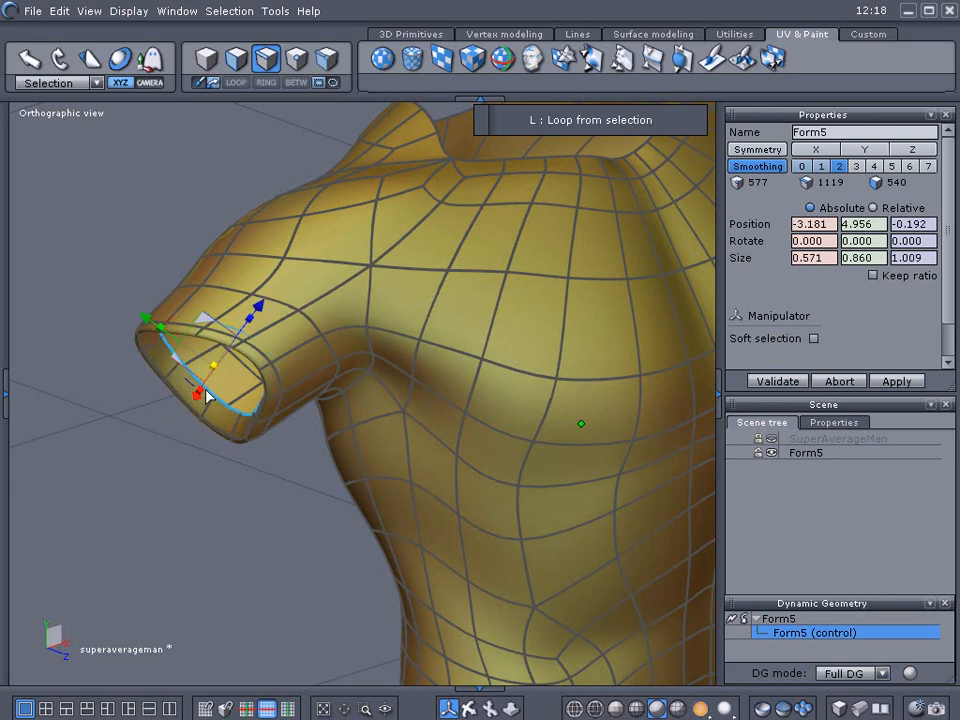
Select the inner edge loop of the sleeve cuff and nudge it slightly down.
click(162, 522)
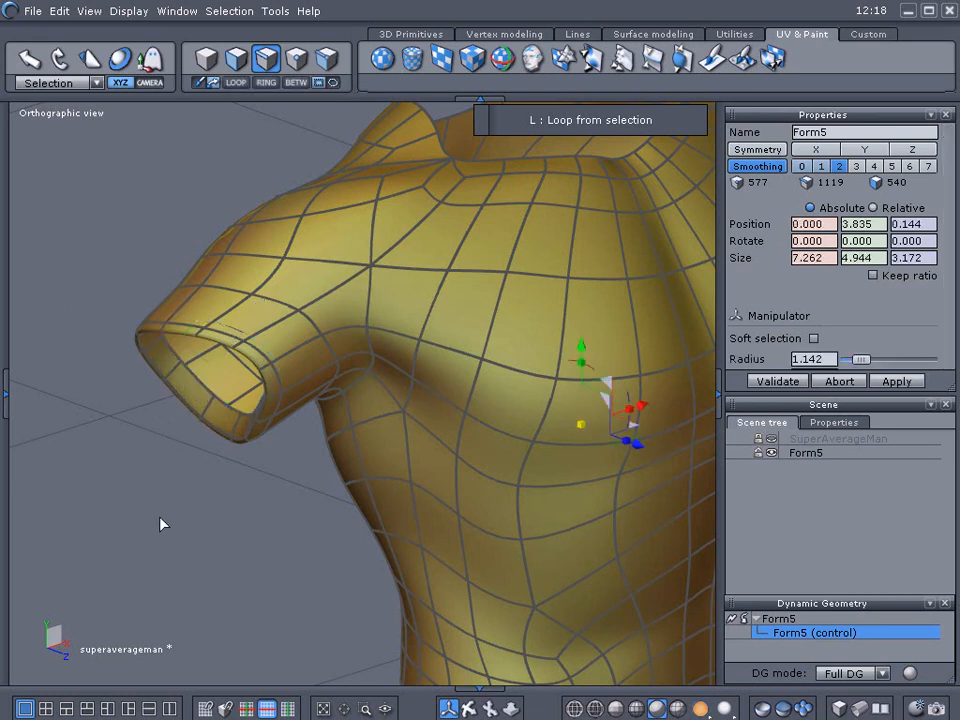
click(204, 391)
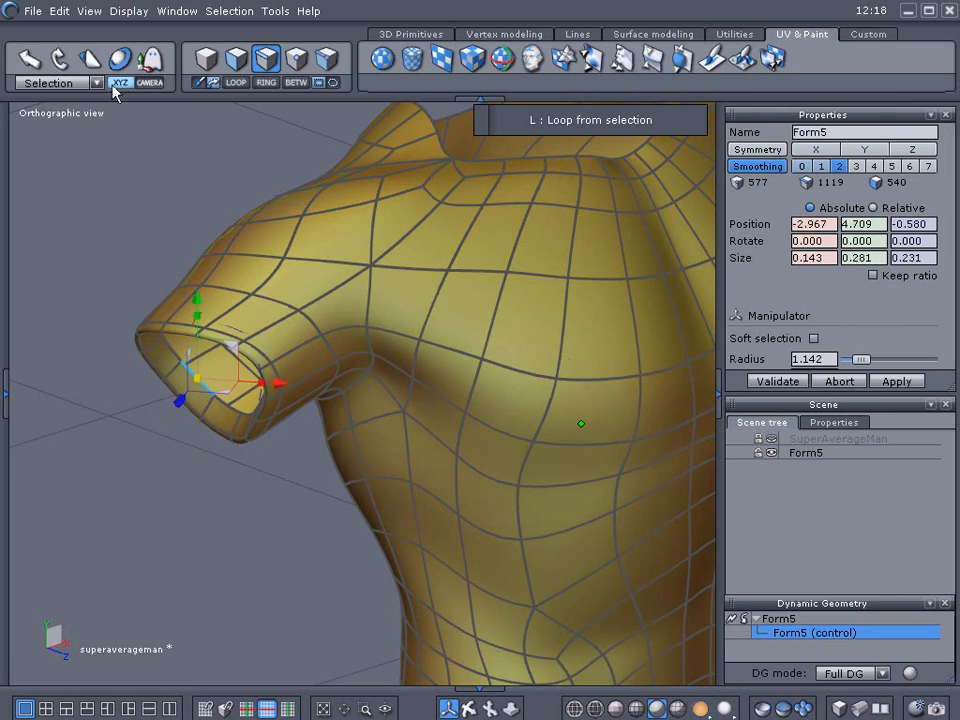
click(235, 84)
drag(212, 366, 211, 378)
click(207, 503)
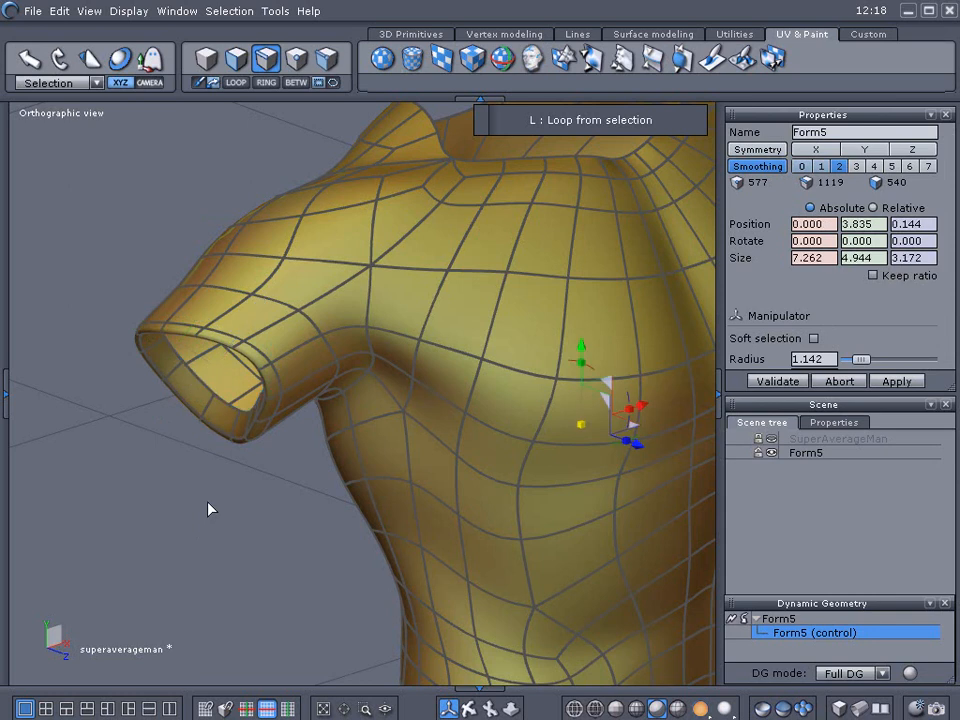
Select the other sleeve's opening edge loop and extrude it inward twice, scaling slightly, to thicken that cuff.
scroll(207, 503, down, 3)
middle_drag(207, 503, 435, 517)
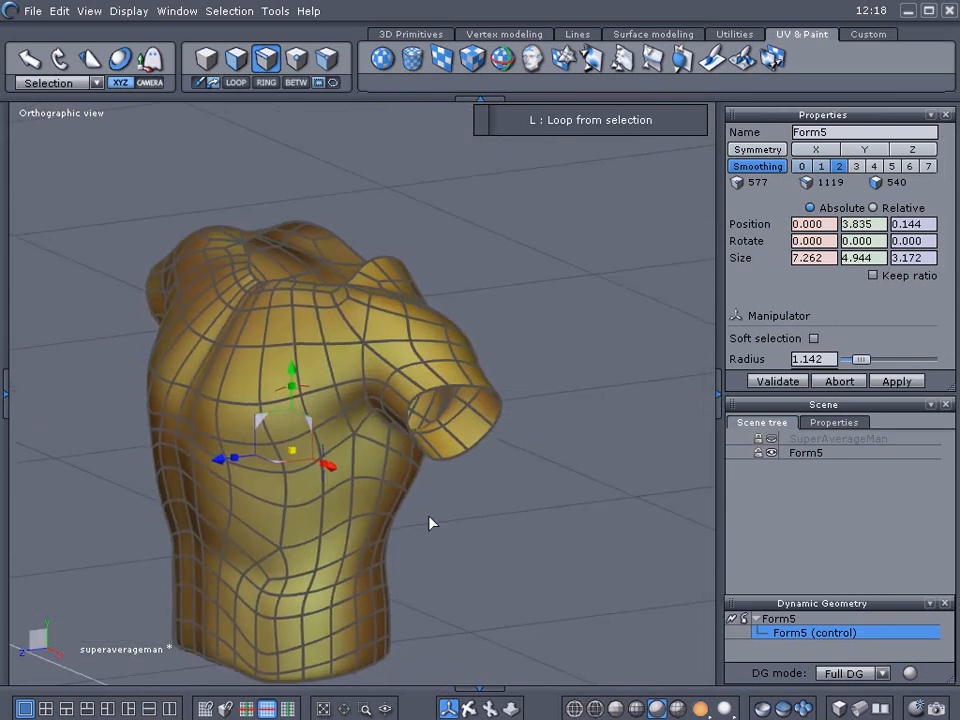
scroll(430, 510, up, 3)
scroll(516, 438, up, 2)
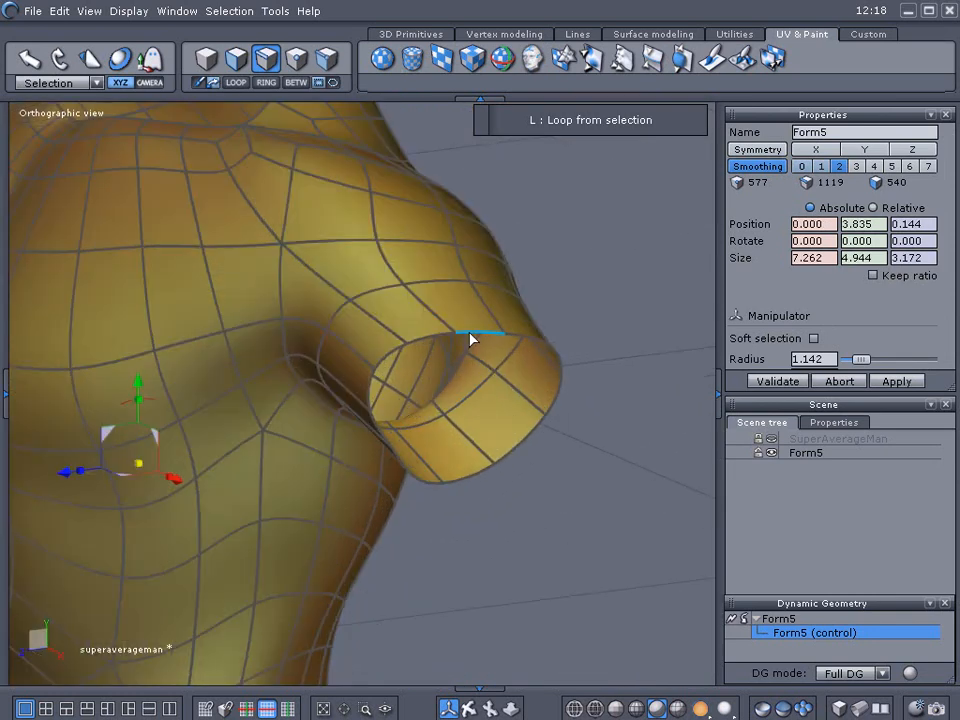
click(472, 340)
key(l)
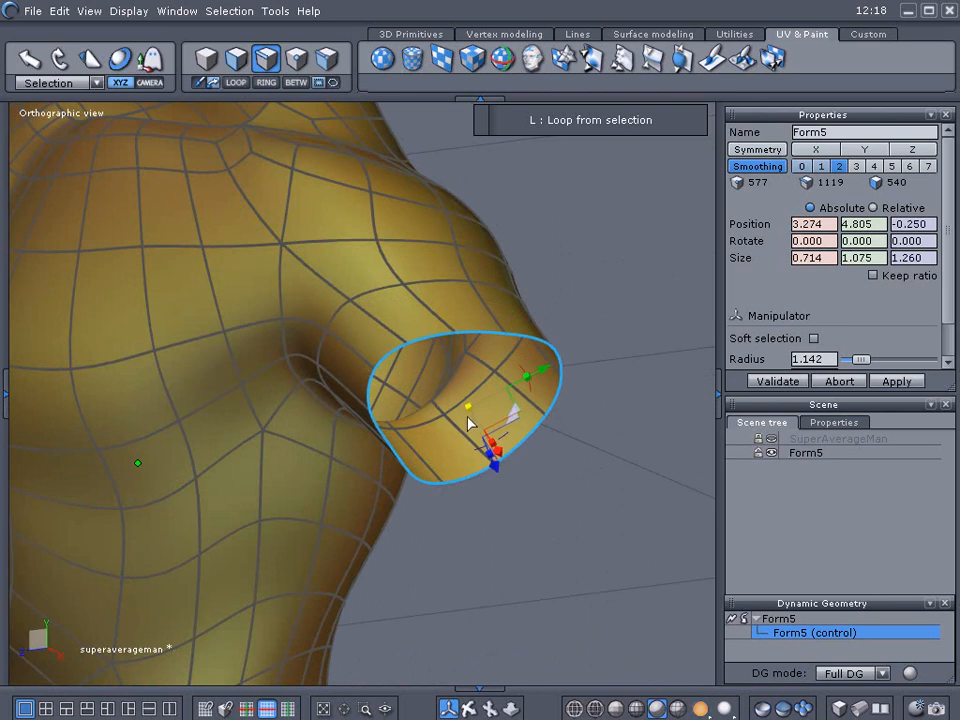
drag(470, 411, 477, 432)
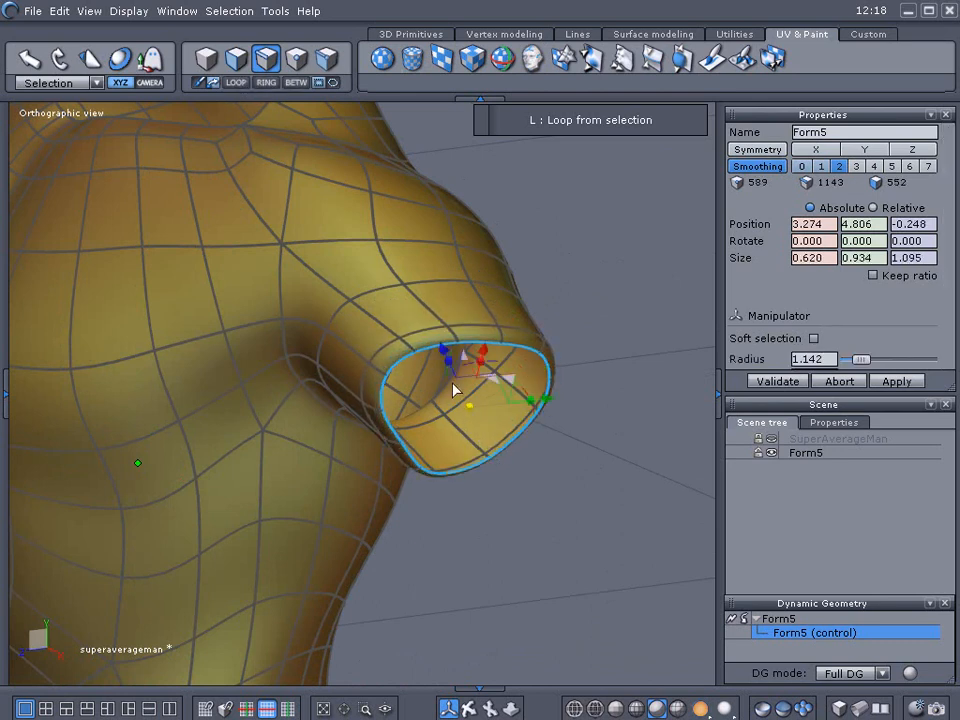
shift+drag(446, 347, 432, 335)
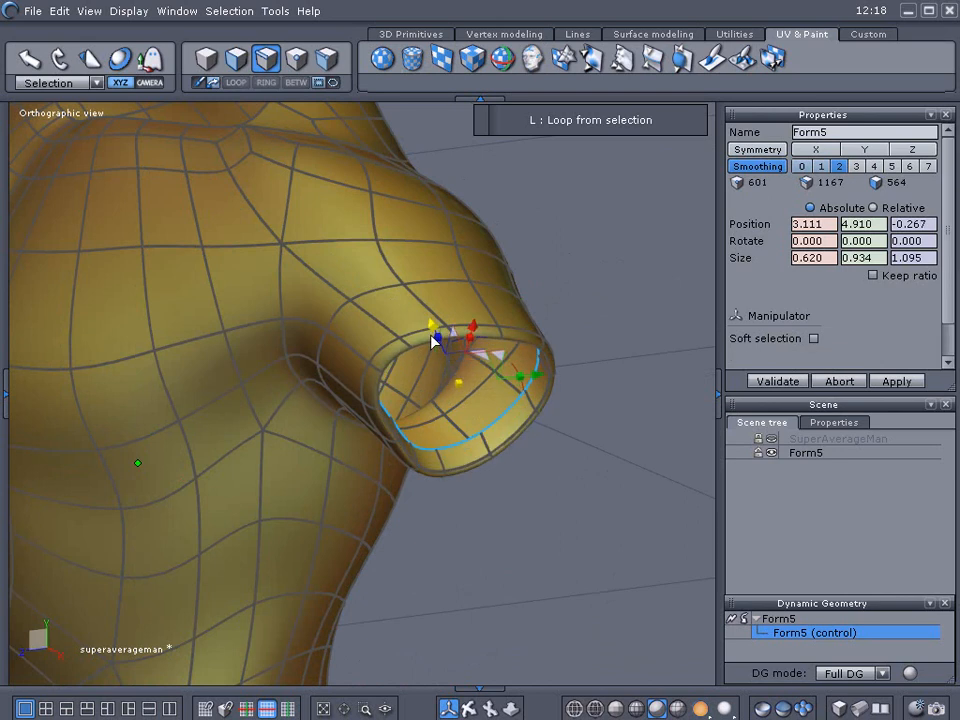
mouse_move(458, 379)
mouse_down()
mouse_move(463, 390)
mouse_move(469, 364)
mouse_move(447, 365)
mouse_up()
middle_drag(559, 270, 512, 398)
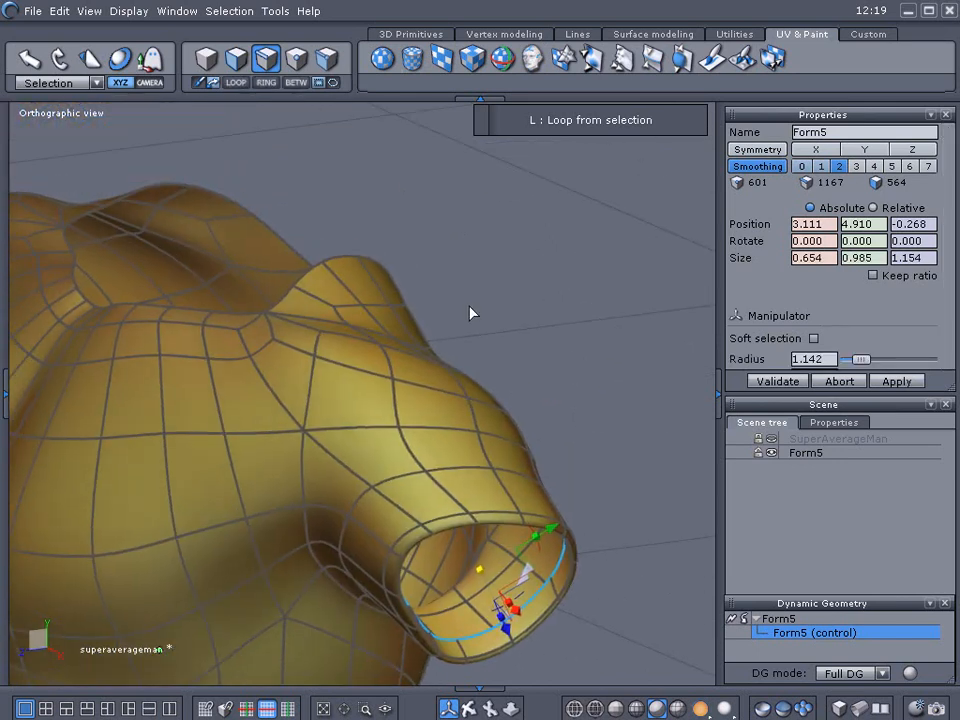
Select the neckline edge loop and extrude it inward, undoing one extra extrusion.
middle_drag(465, 303, 325, 467)
click(336, 463)
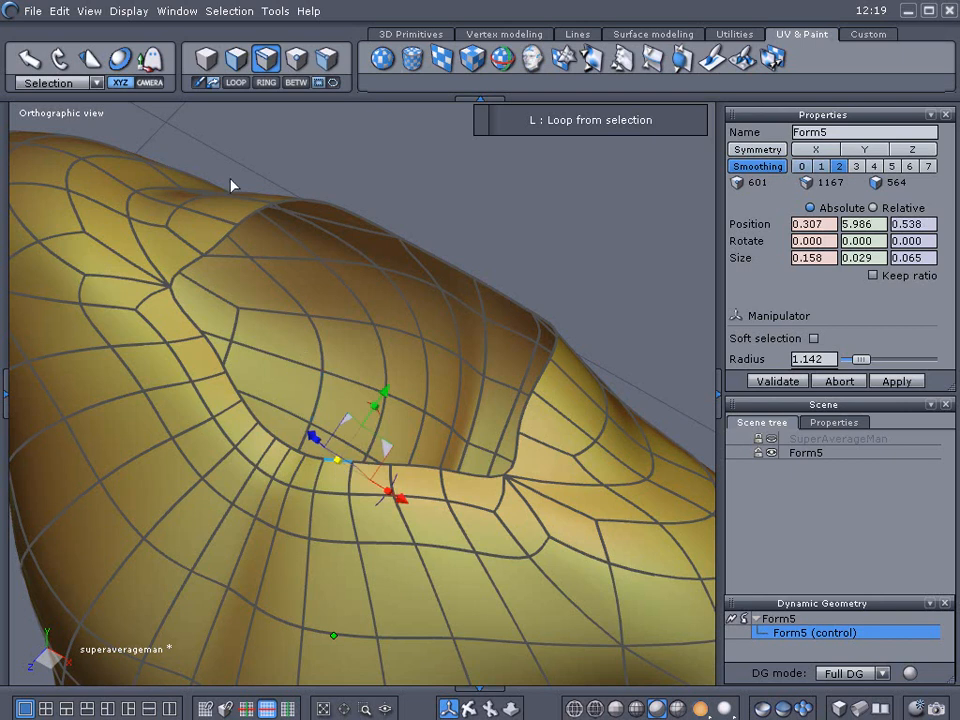
click(236, 83)
drag(382, 345, 382, 356)
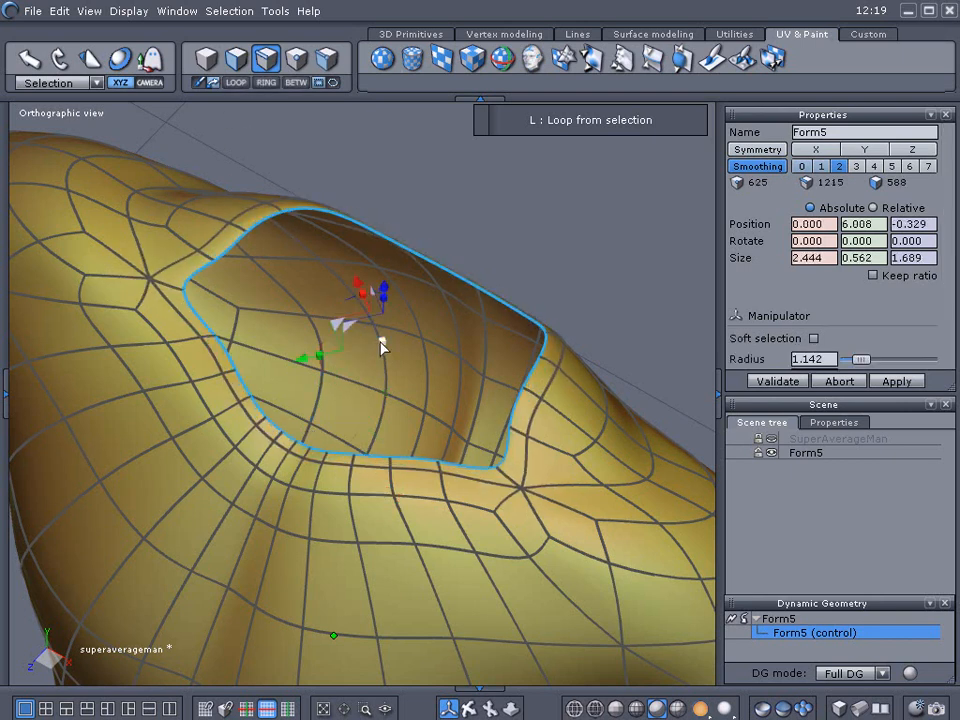
ctrl+drag(381, 294, 382, 304)
key(ctrl+z)
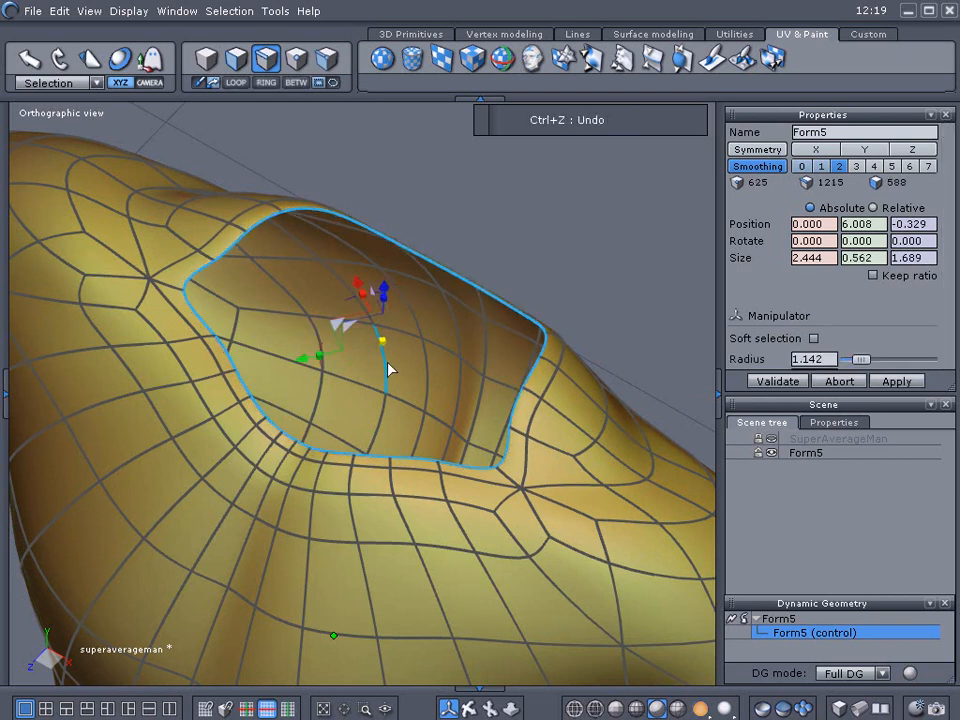
Switch the manipulator orientation to World and extrude the neckline loop downward twice to form a collar.
click(58, 84)
click(53, 107)
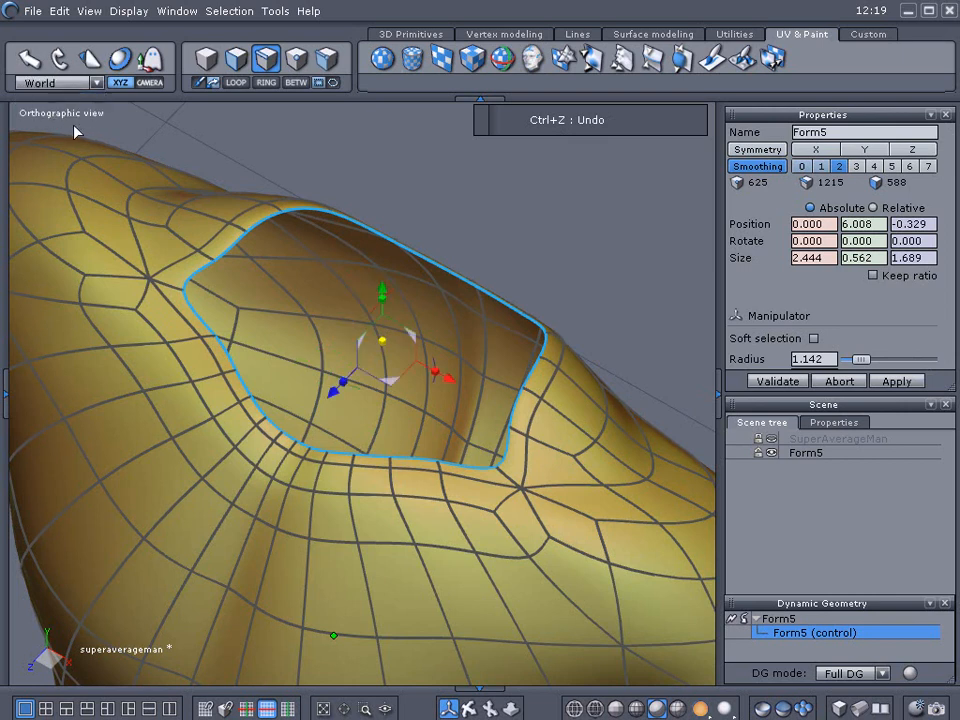
middle_drag(510, 296, 349, 214)
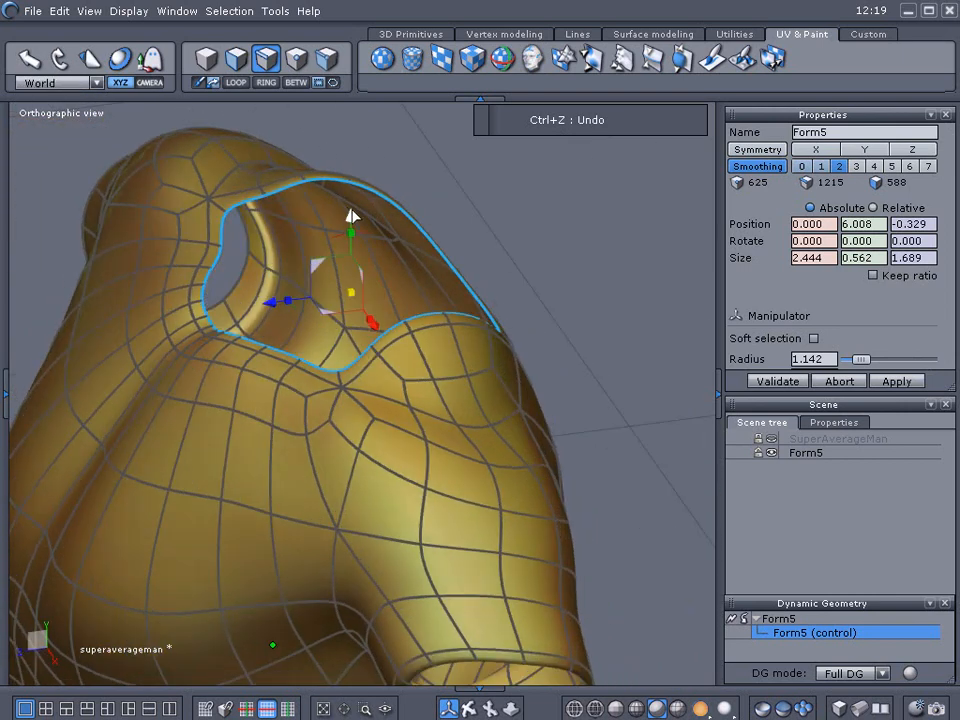
drag(350, 217, 349, 227)
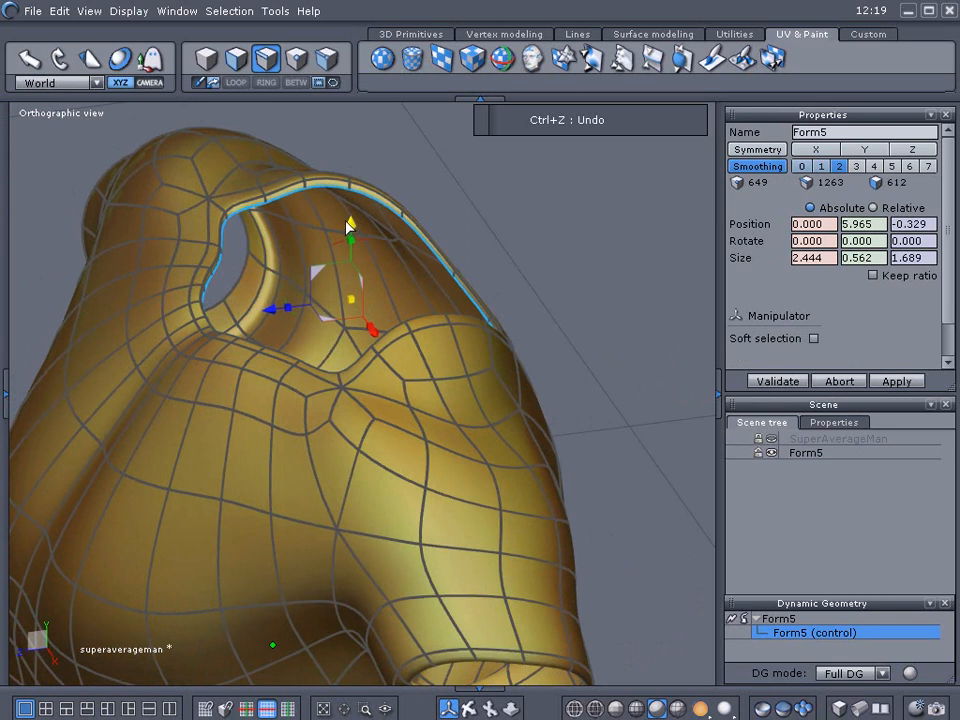
drag(349, 300, 355, 302)
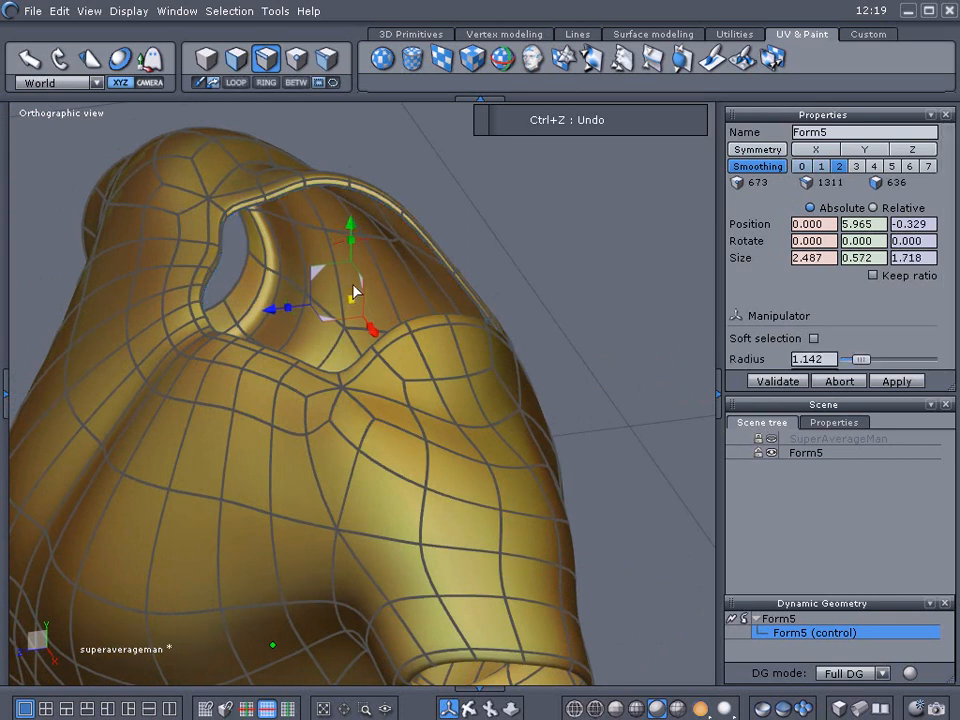
Move the inner neckline loop down into the collar, scale it slightly, and deselect.
drag(350, 221, 350, 240)
mouse_move(357, 314)
mouse_down()
mouse_move(357, 257)
mouse_move(358, 318)
mouse_up()
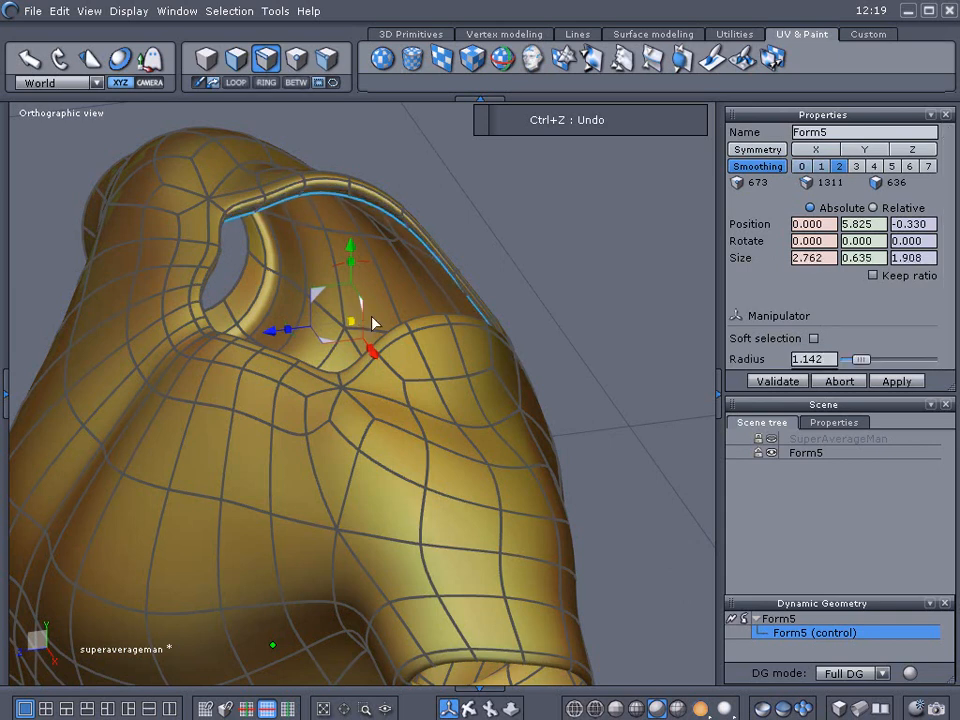
right_drag(528, 368, 283, 318)
drag(318, 297, 323, 303)
click(202, 187)
click(202, 192)
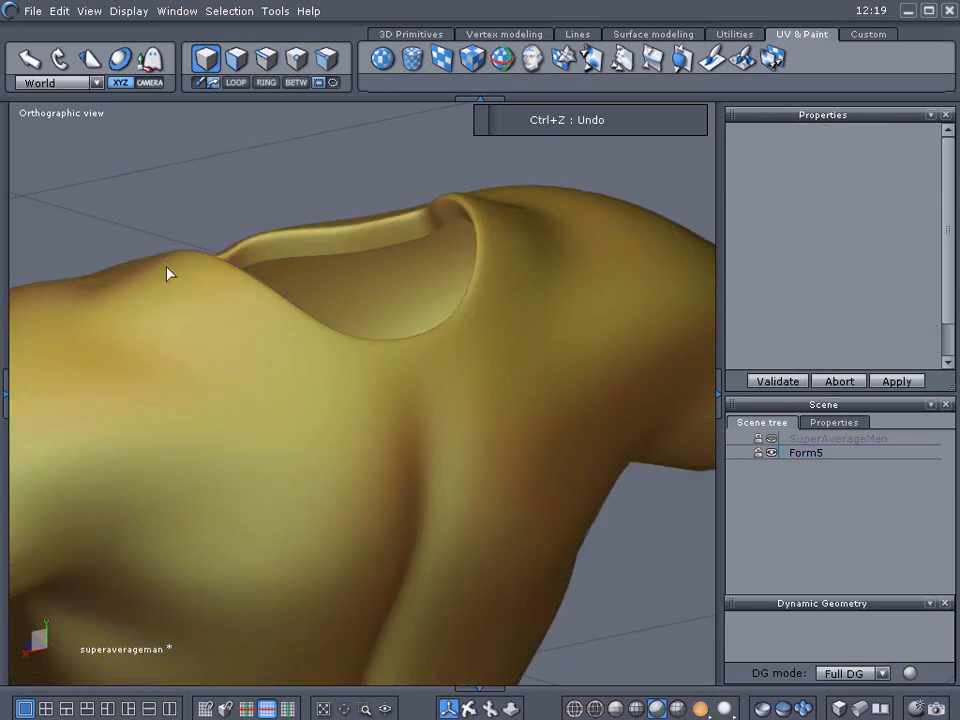
Select Form5's inner hem edge loop in edge mode and nudge it slightly, then deselect.
scroll(120, 262, down, 5)
right_drag(660, 454, 436, 418)
middle_drag(435, 418, 453, 277)
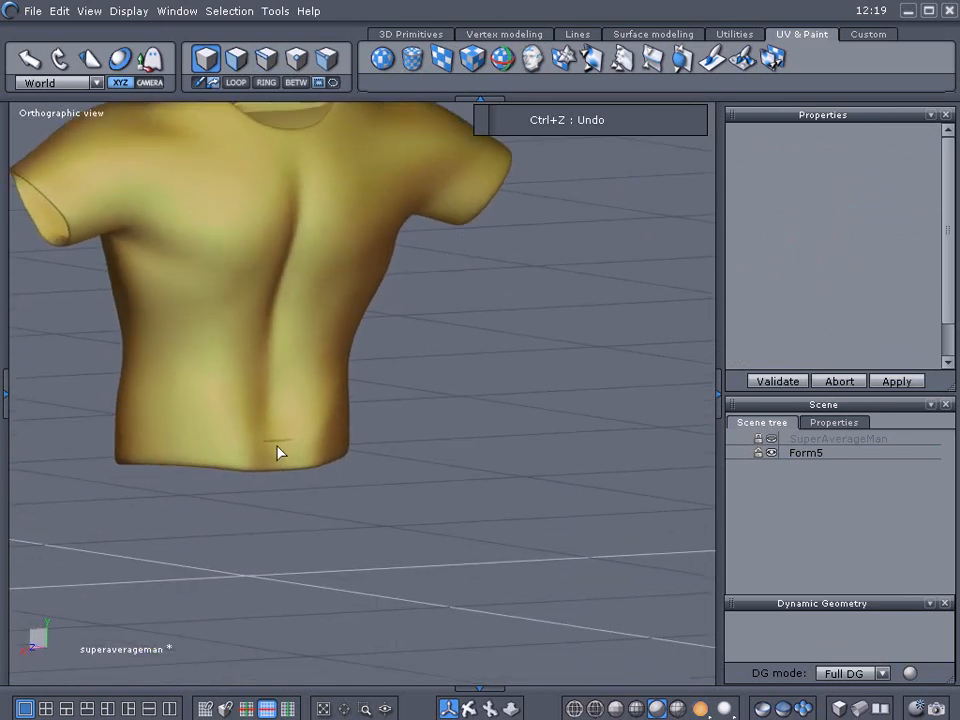
scroll(281, 465, up, 4)
right_drag(340, 553, 308, 514)
click(297, 576)
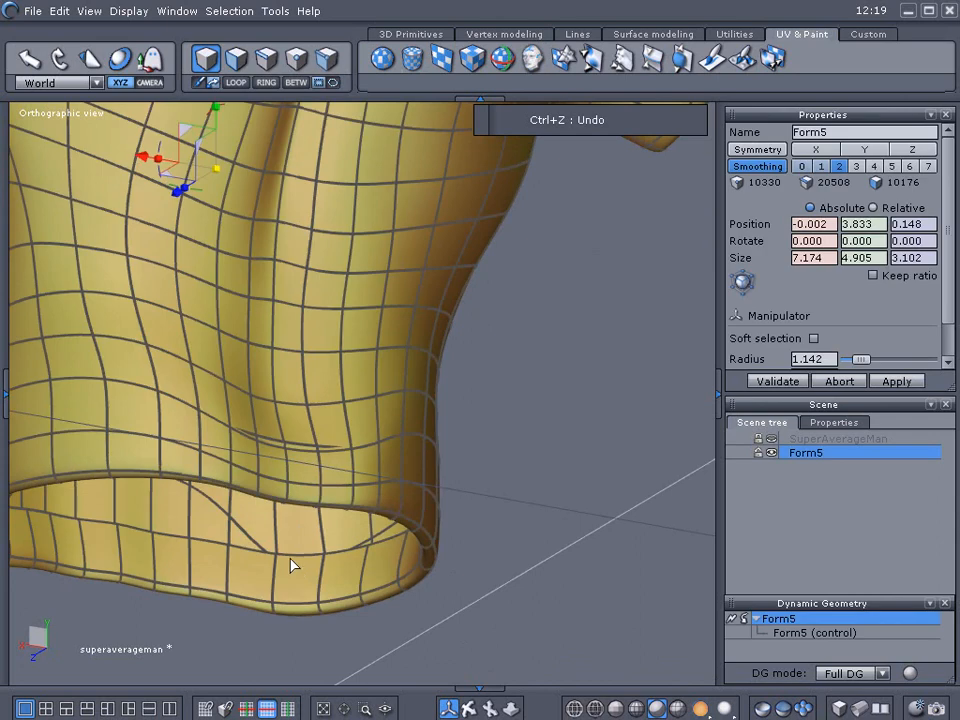
key(F3)
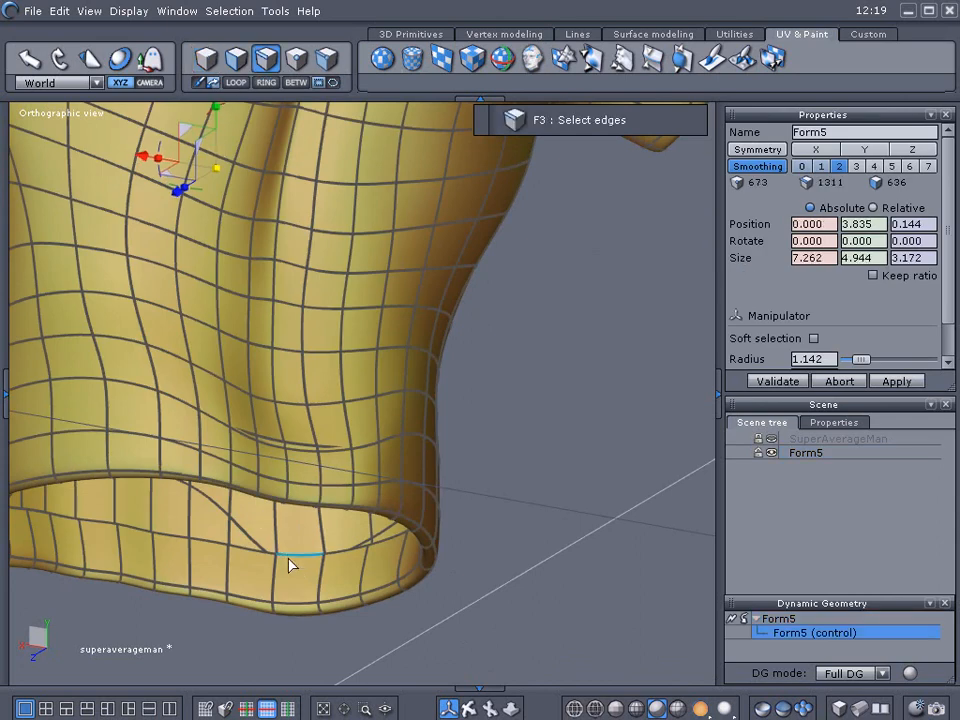
click(288, 553)
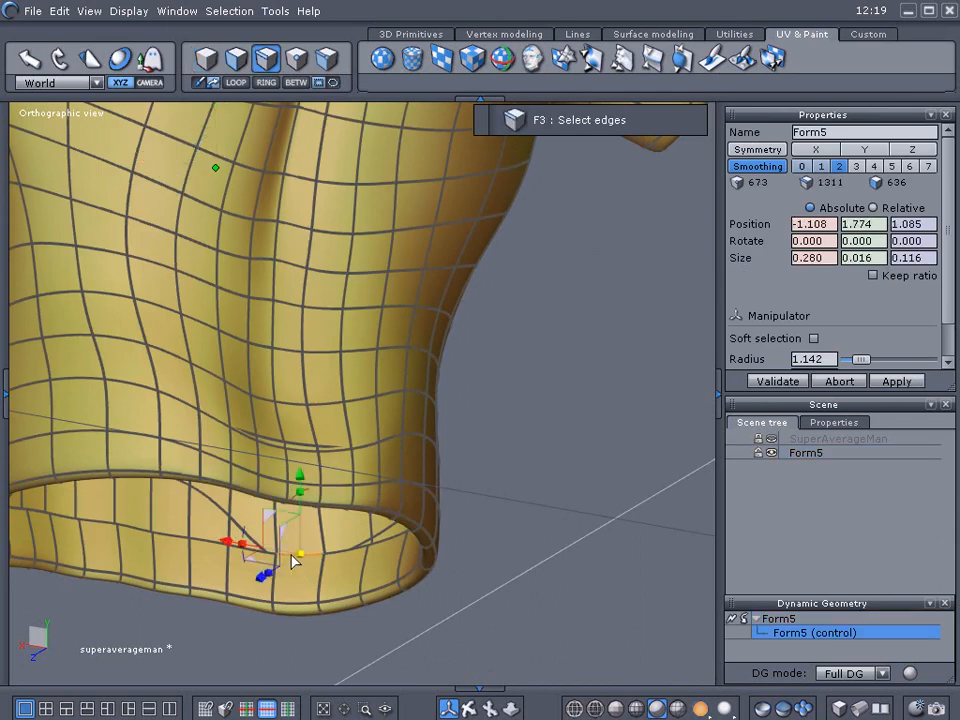
click(236, 82)
drag(202, 483, 197, 484)
click(537, 476)
click(540, 475)
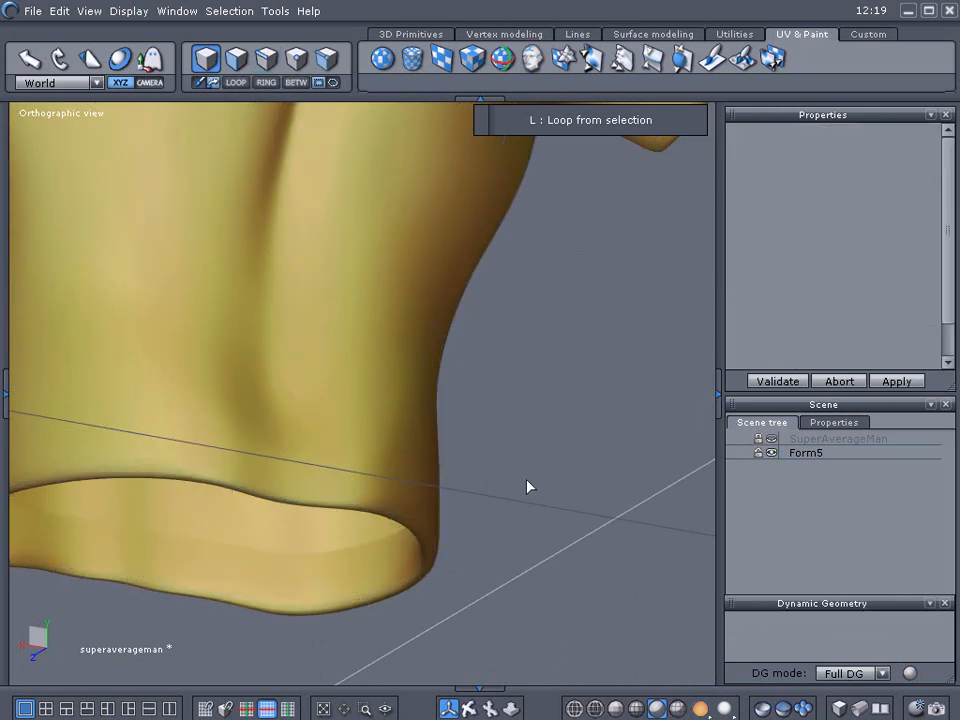
Unhide SuperAverageMan and orbit around to inspect how the shirt fits the body.
scroll(512, 502, down, 4)
click(163, 519)
right_drag(163, 514, 650, 598)
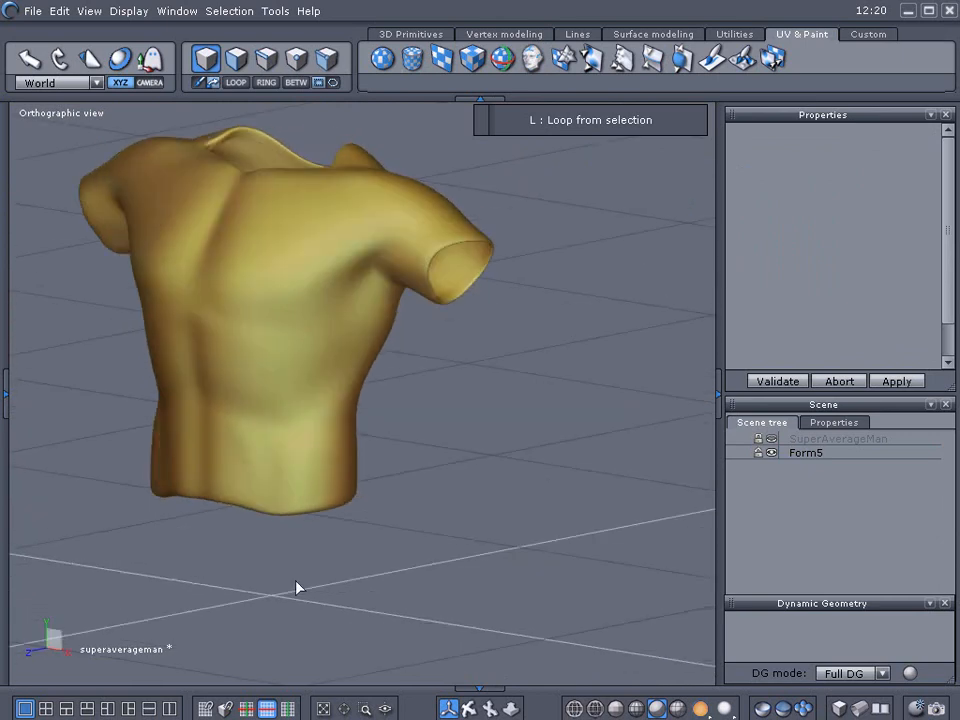
click(771, 439)
middle_drag(392, 531, 418, 585)
right_drag(418, 585, 237, 549)
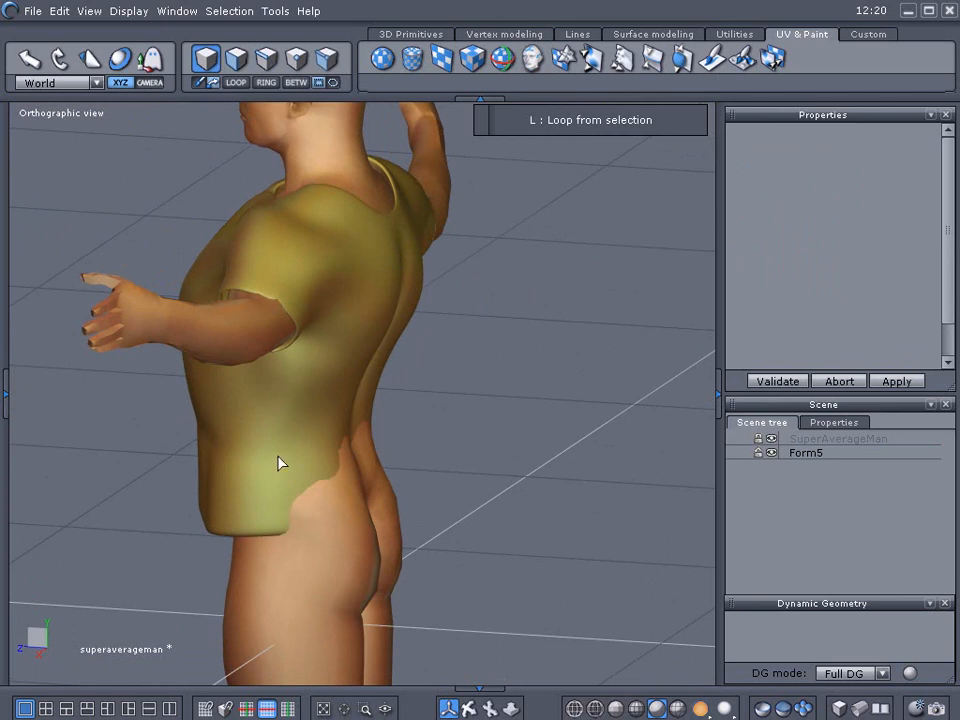
right_drag(115, 467, 370, 477)
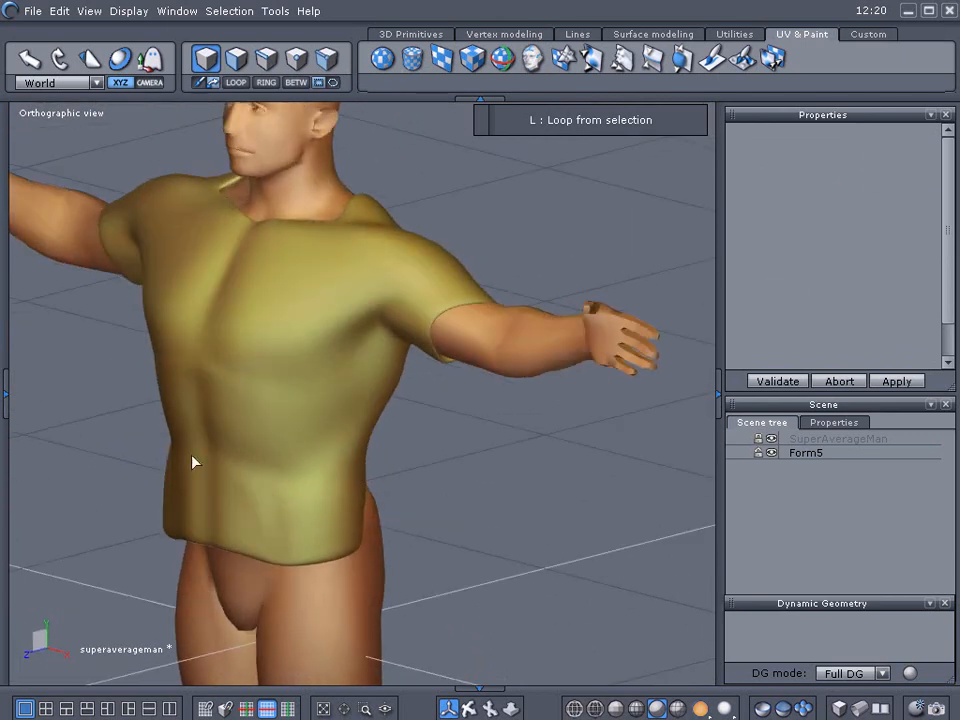
right_drag(70, 450, 160, 492)
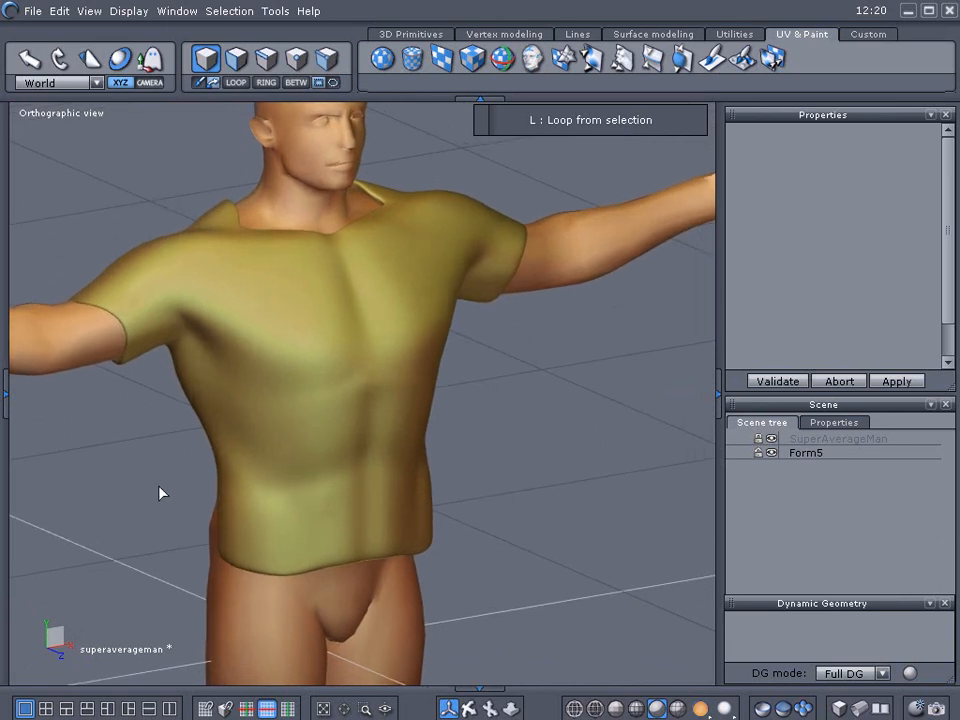
Select Form5 and remove its smoothing from the dynamic geometry.
click(300, 435)
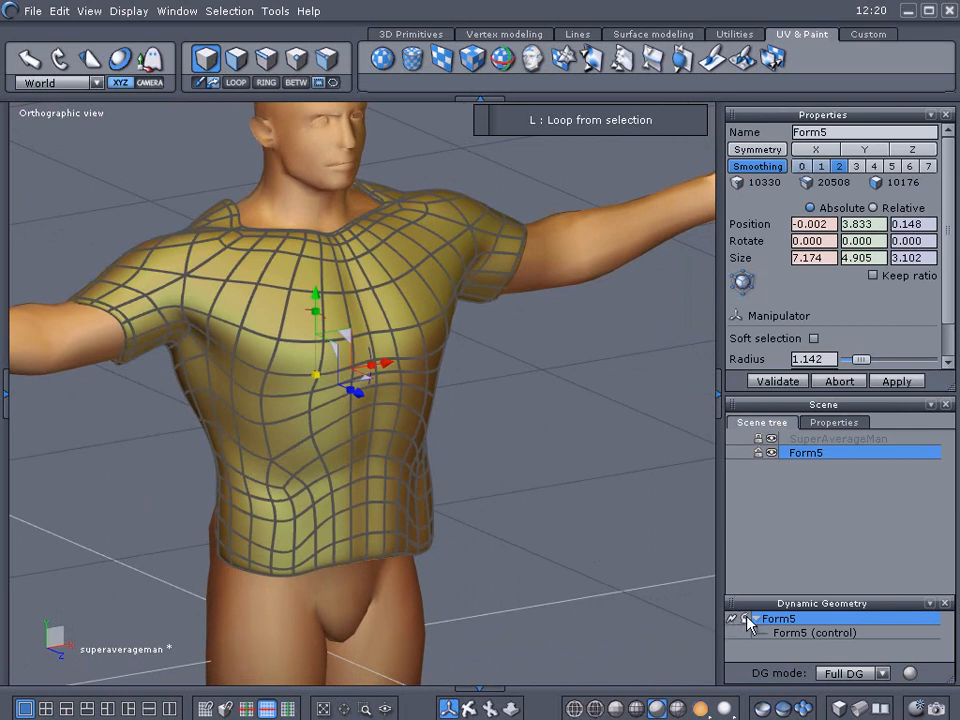
click(747, 618)
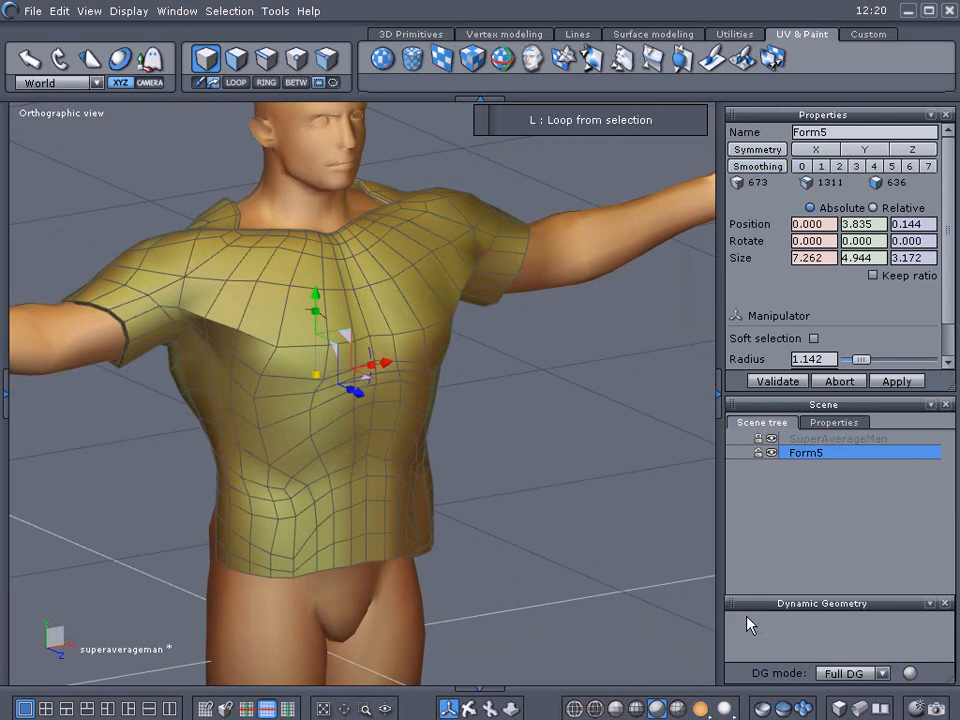
middle_drag(565, 494, 578, 563)
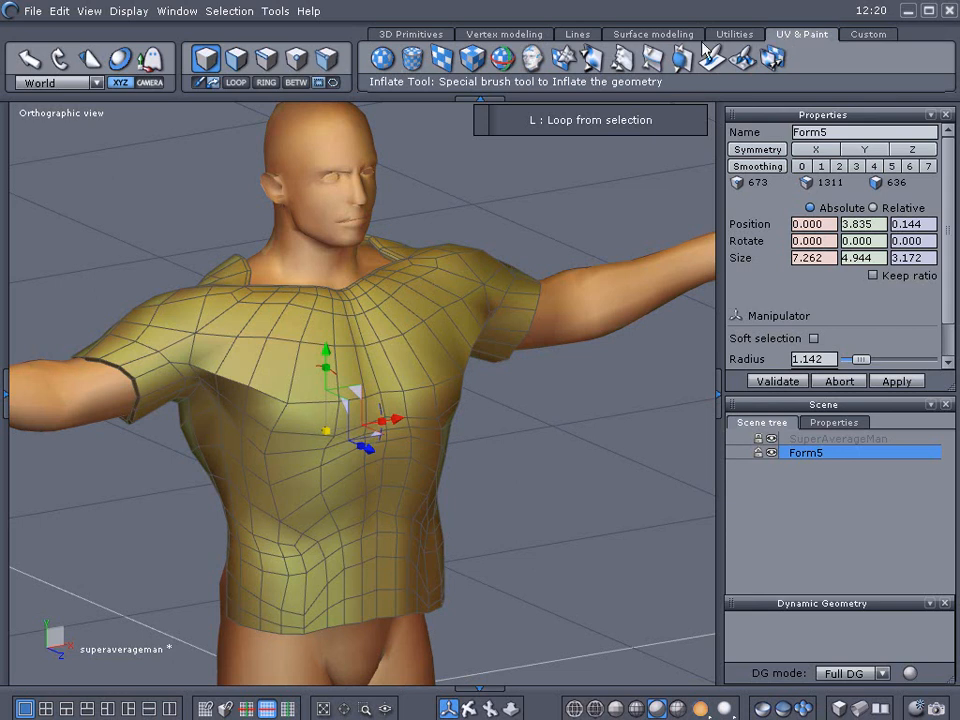
Activate the Soften tool with strength 20 and brush over the shirt's front and sides to smooth the mesh.
click(622, 63)
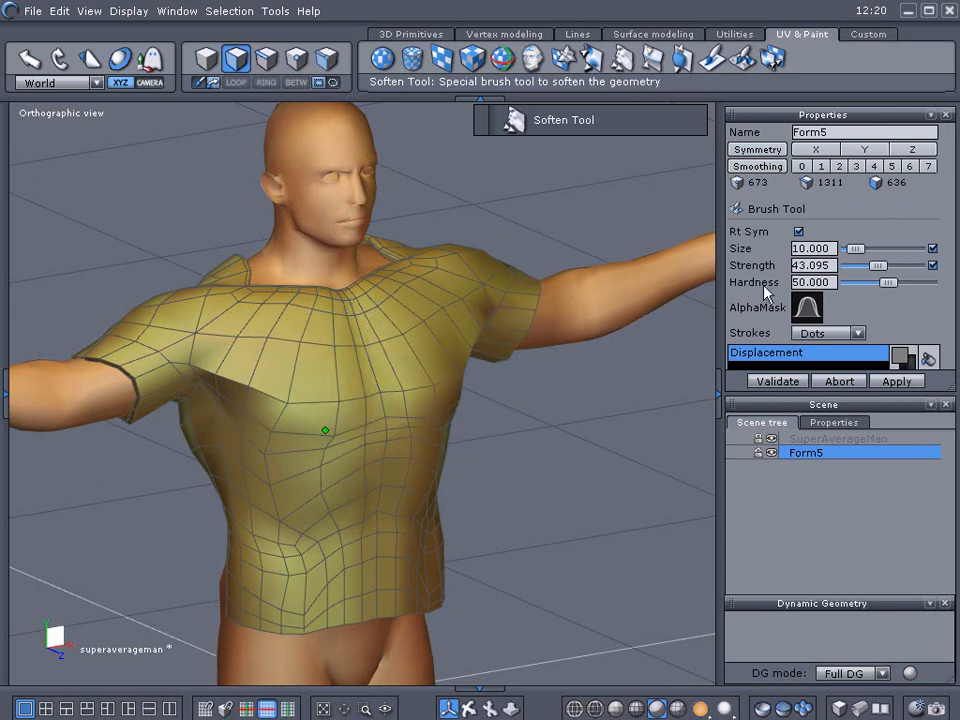
drag(877, 266, 858, 266)
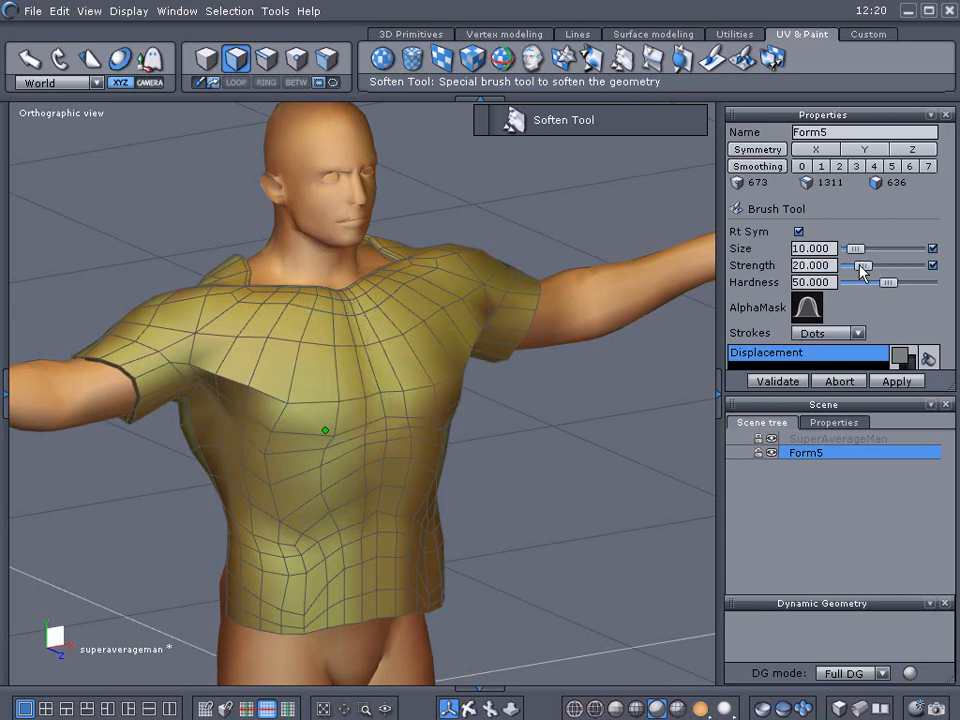
mouse_move(305, 409)
mouse_down()
mouse_move(415, 402)
mouse_move(427, 385)
mouse_move(274, 394)
mouse_move(352, 405)
mouse_move(429, 392)
mouse_move(445, 399)
mouse_up()
middle_drag(559, 480, 354, 445)
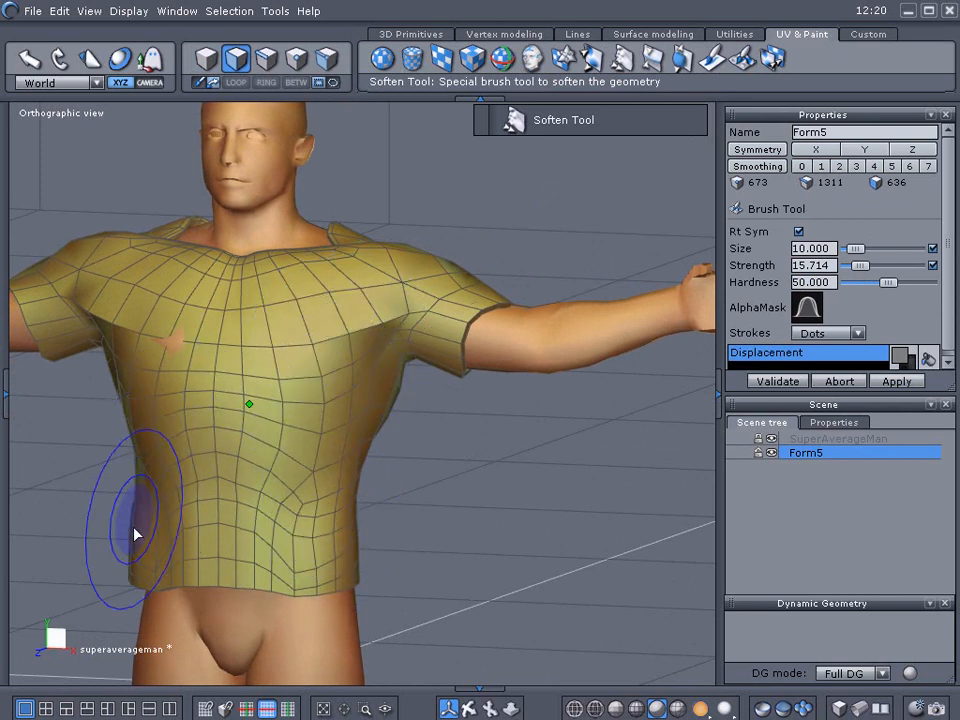
middle_drag(489, 531, 101, 527)
mouse_move(549, 506)
middle_down()
mouse_move(275, 508)
mouse_move(291, 461)
mouse_move(321, 519)
mouse_move(335, 495)
middle_up()
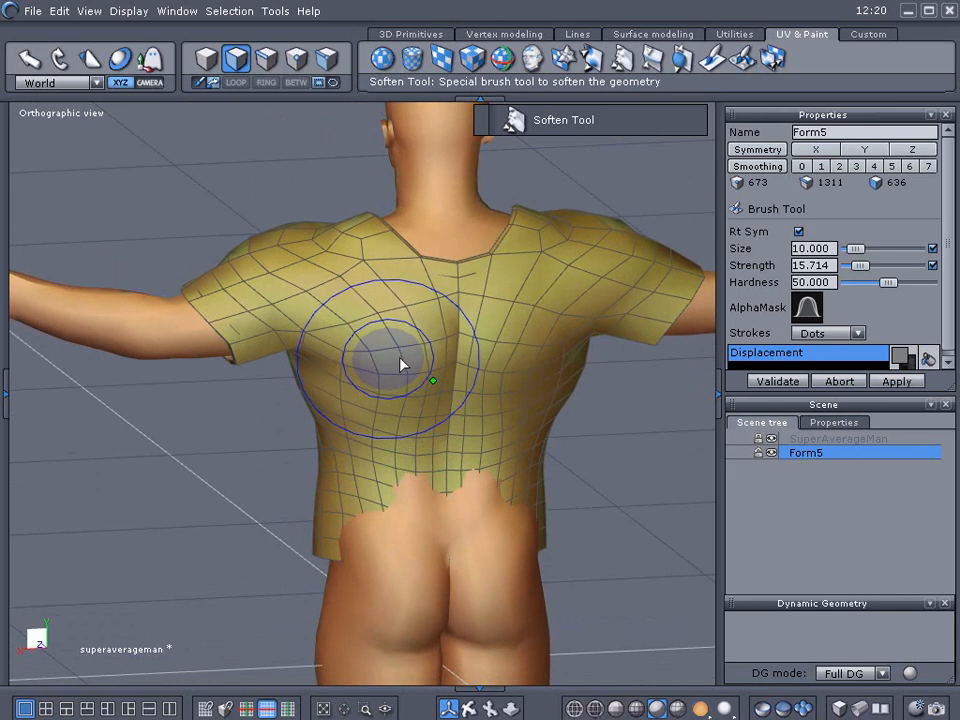
Hide SuperAverageMan, reduce the Soften brush size to about 8.6, and soften the shoulder area.
click(770, 440)
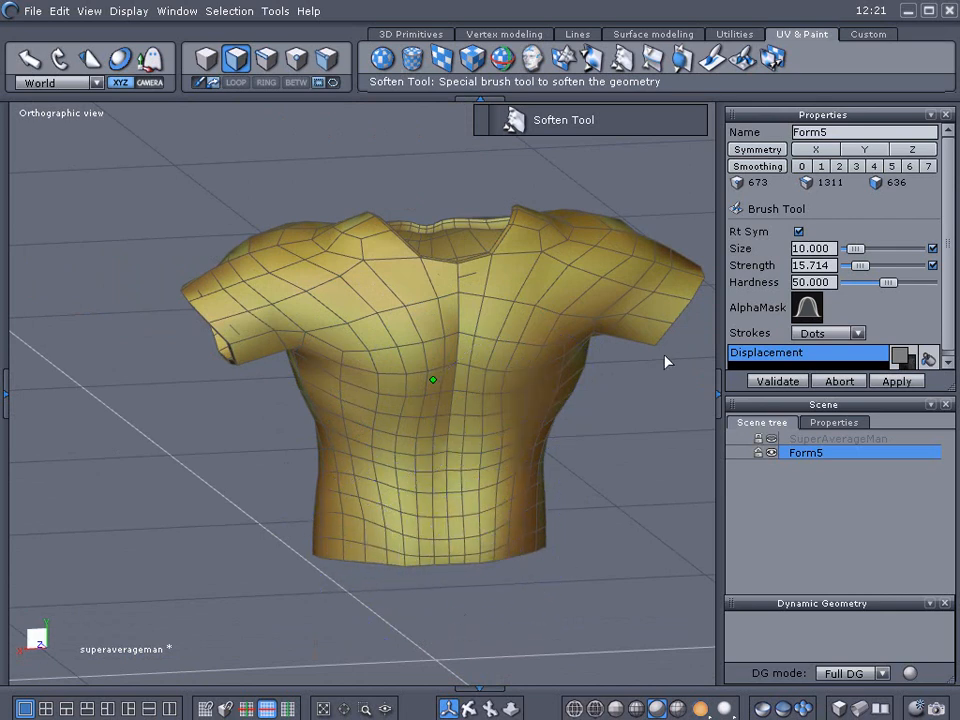
click(853, 250)
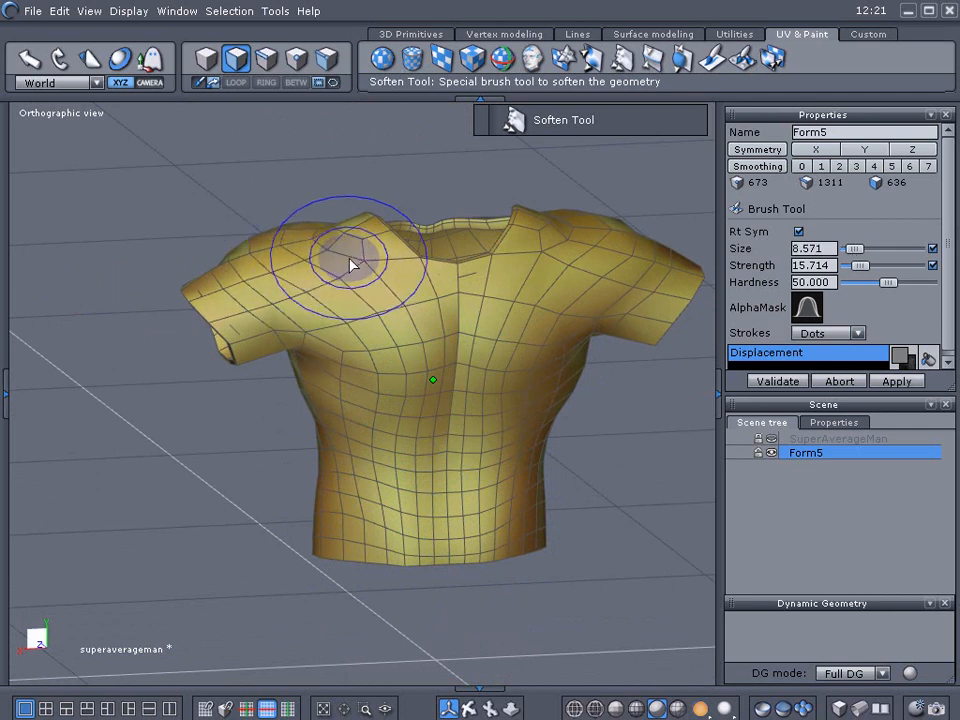
click(542, 240)
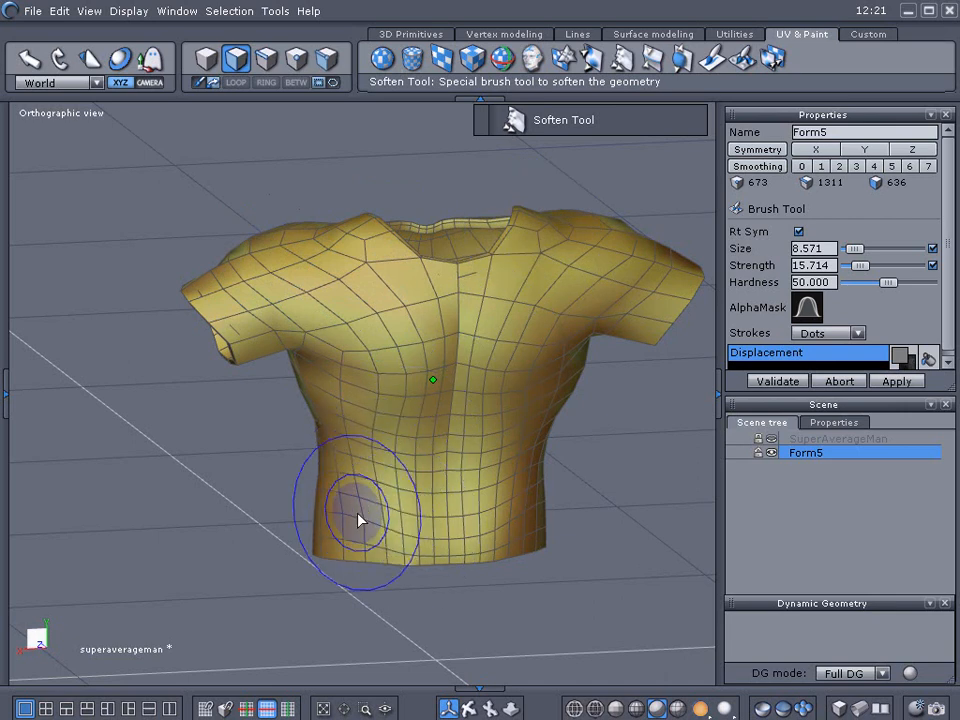
Validate the softening on the shirt.
click(778, 381)
mouse_move(270, 469)
middle_down()
mouse_move(434, 463)
mouse_move(583, 516)
mouse_move(401, 529)
mouse_move(540, 497)
mouse_move(588, 505)
middle_up()
scroll(401, 529, up, 3)
scroll(348, 532, down, 4)
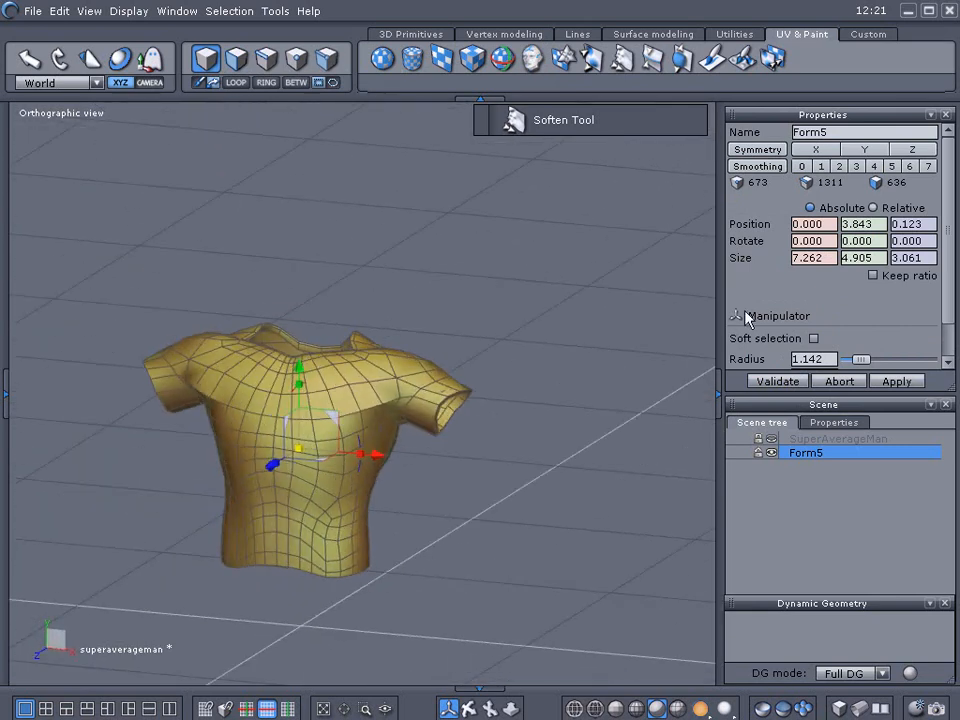
Smooth Form5 at level 2 and show SuperAverageMan again to check the shirt's fit on the body.
click(839, 166)
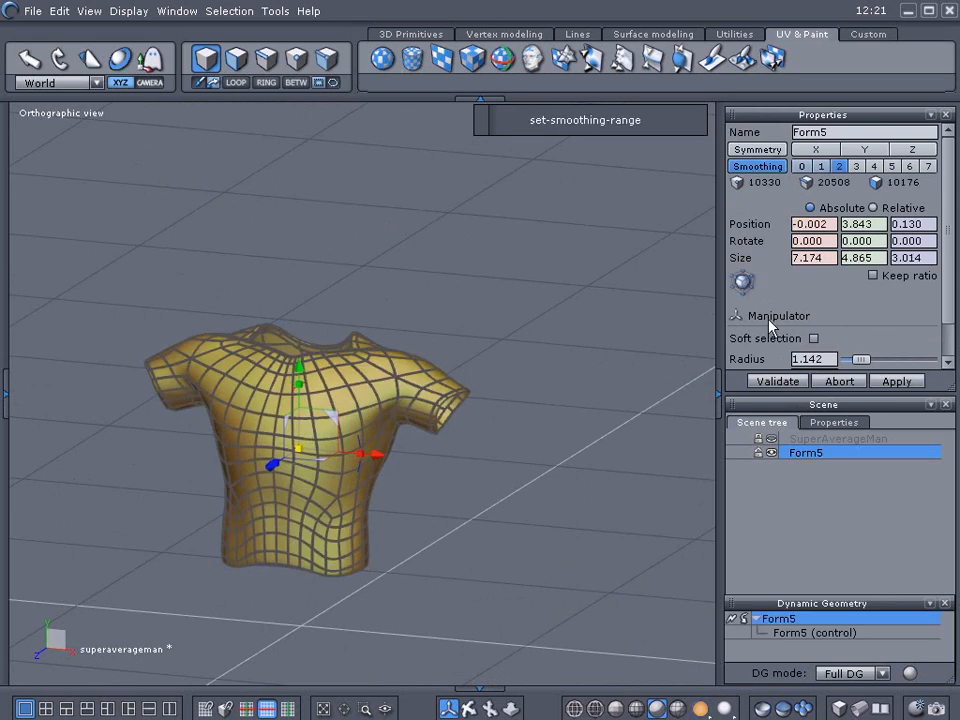
click(771, 439)
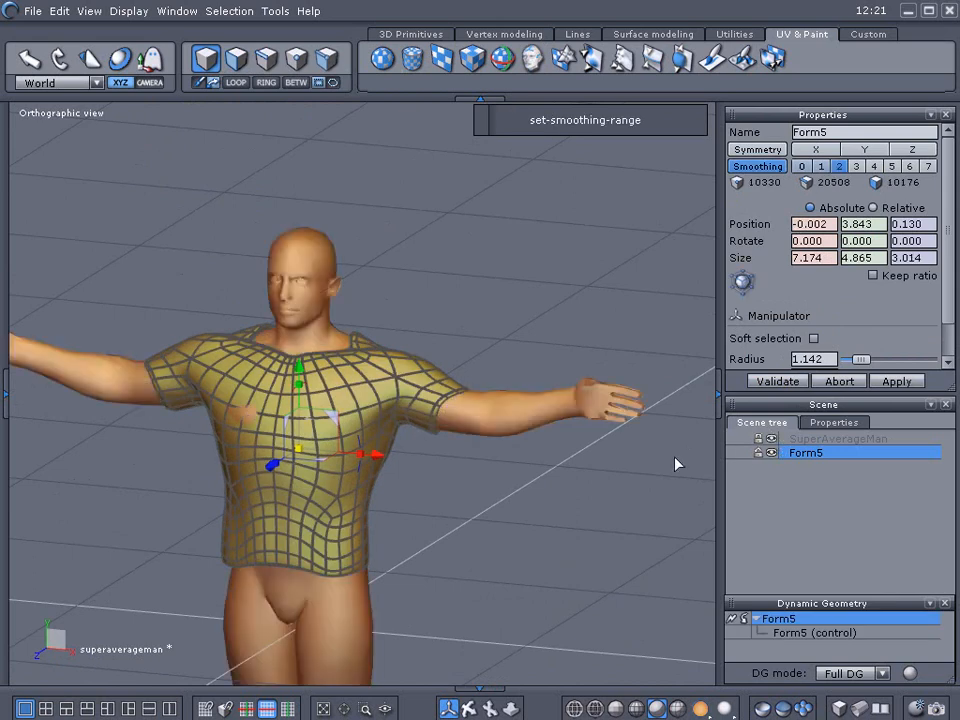
click(604, 478)
middle_drag(568, 521, 635, 443)
scroll(435, 448, up, 5)
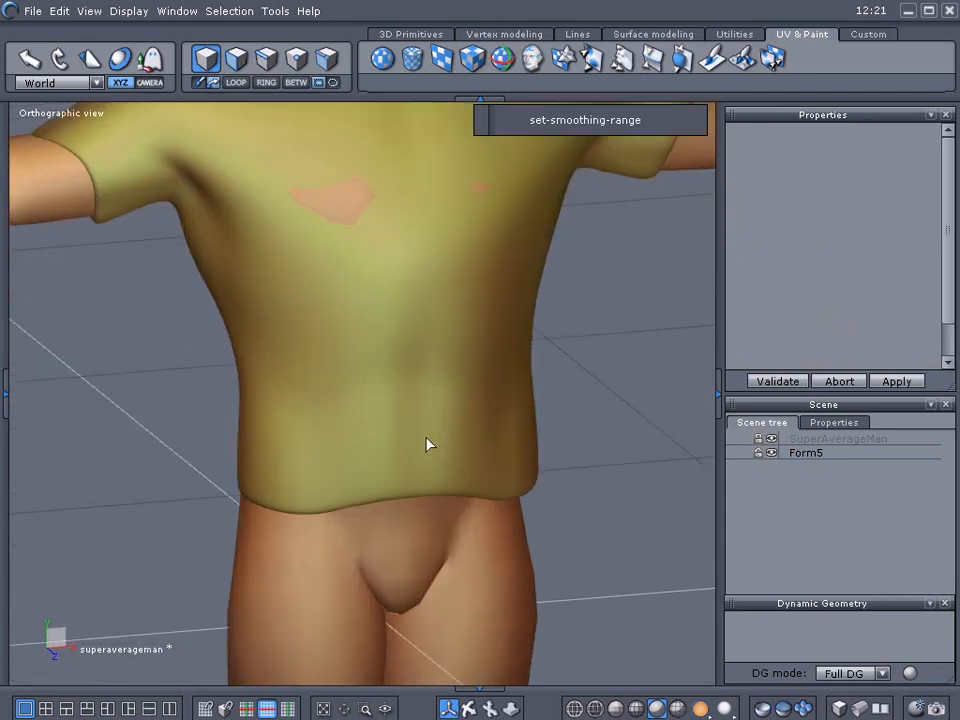
Remove Form5's smoothing, brush the shirt's front with the Soften tool and validate.
click(427, 444)
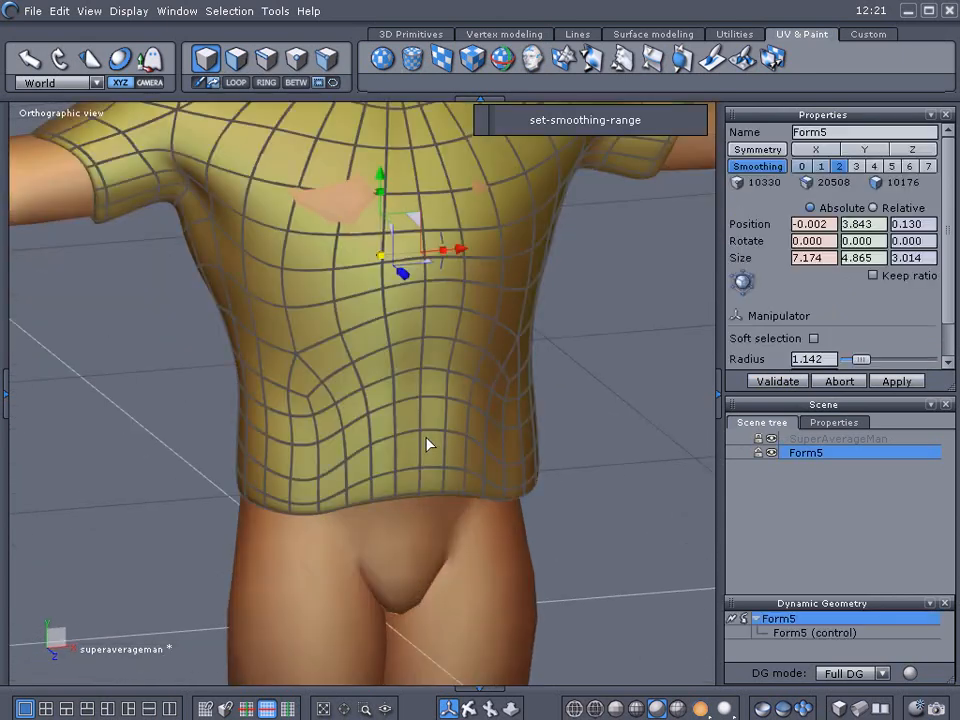
click(749, 617)
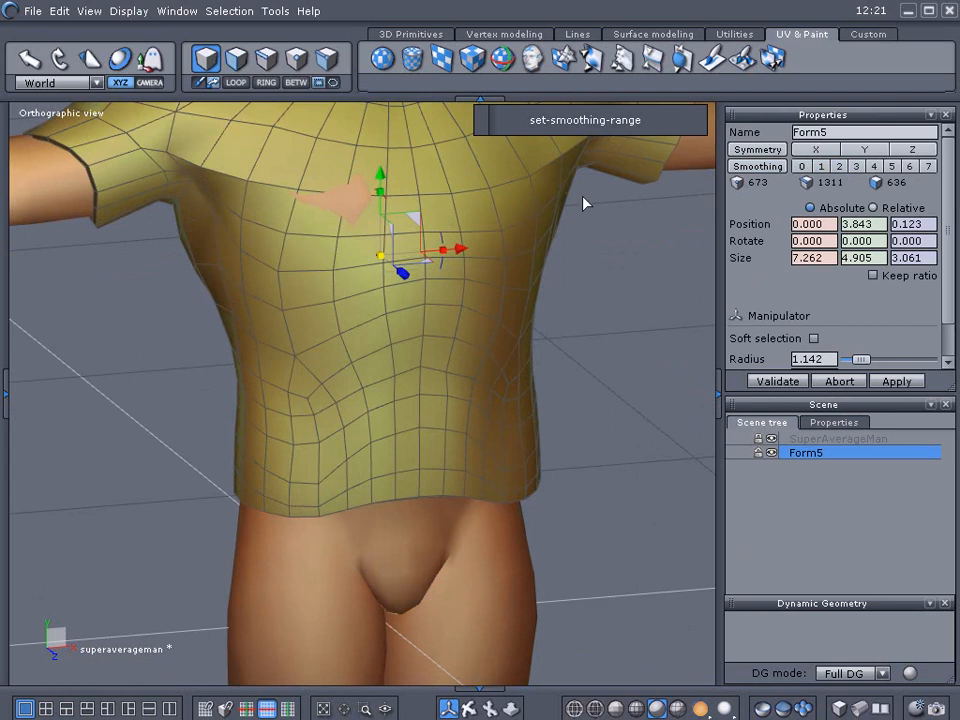
click(622, 64)
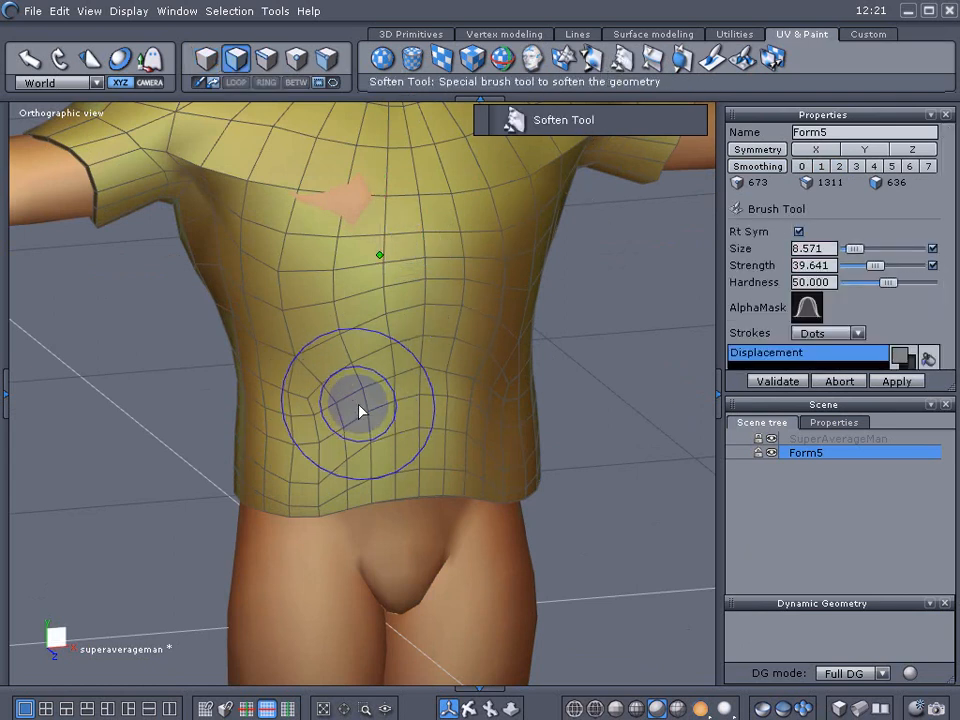
mouse_move(342, 382)
mouse_down()
mouse_move(365, 346)
mouse_move(484, 334)
mouse_move(364, 312)
mouse_move(461, 306)
mouse_move(377, 321)
mouse_move(482, 336)
mouse_move(364, 364)
mouse_move(422, 436)
mouse_move(386, 435)
mouse_move(482, 429)
mouse_move(351, 439)
mouse_move(435, 440)
mouse_move(317, 270)
mouse_move(508, 264)
mouse_up()
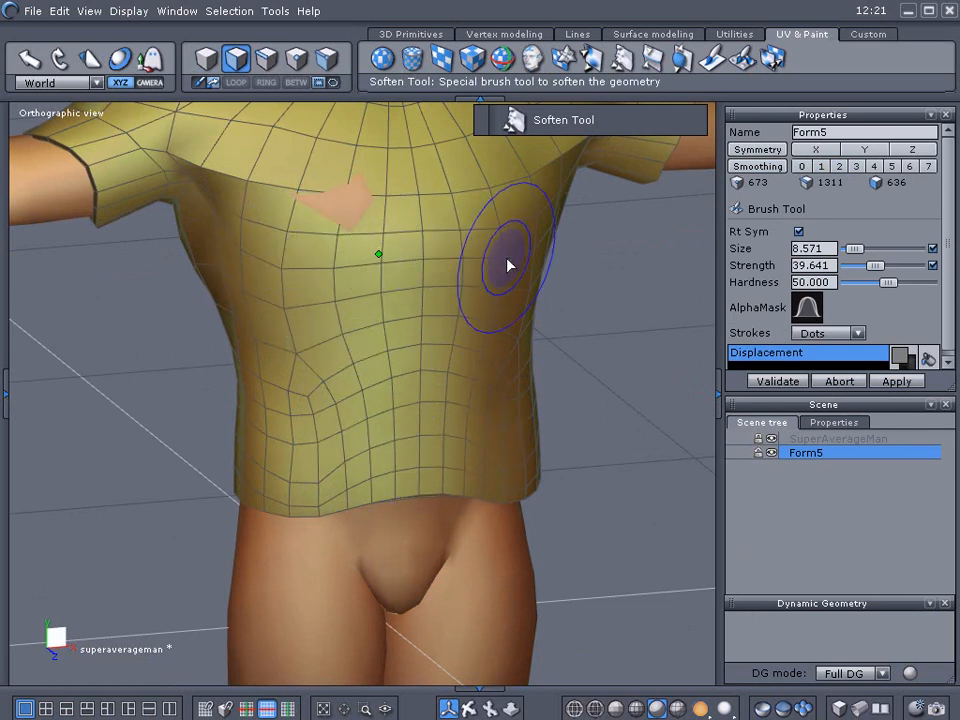
click(762, 380)
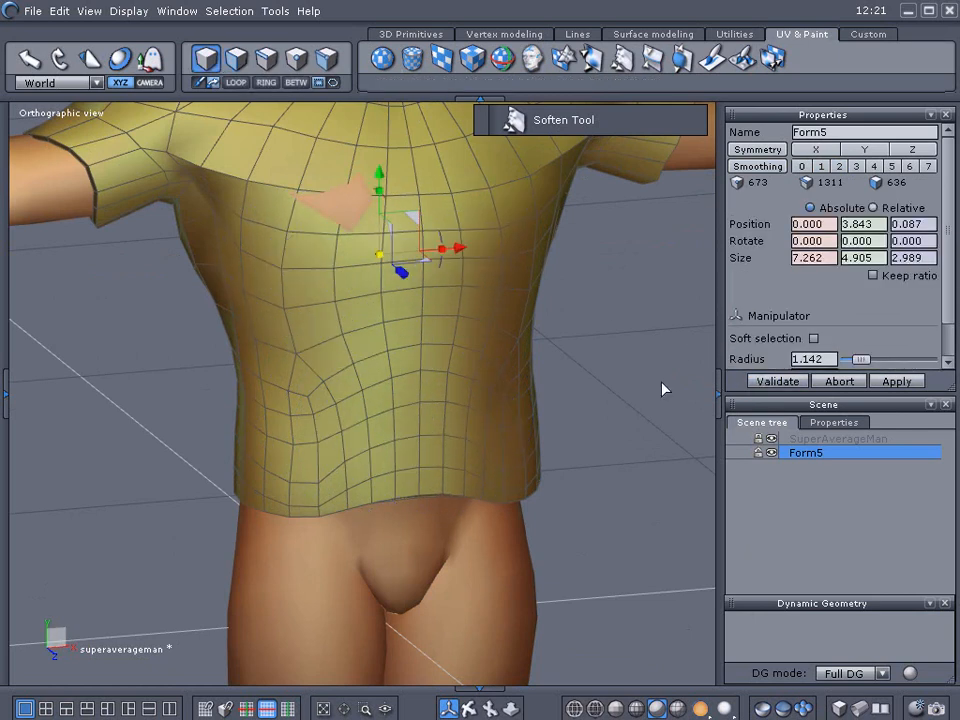
Switch to face selection, select faces along the shirt's back hem and enable soft selection.
middle_drag(628, 381, 438, 375)
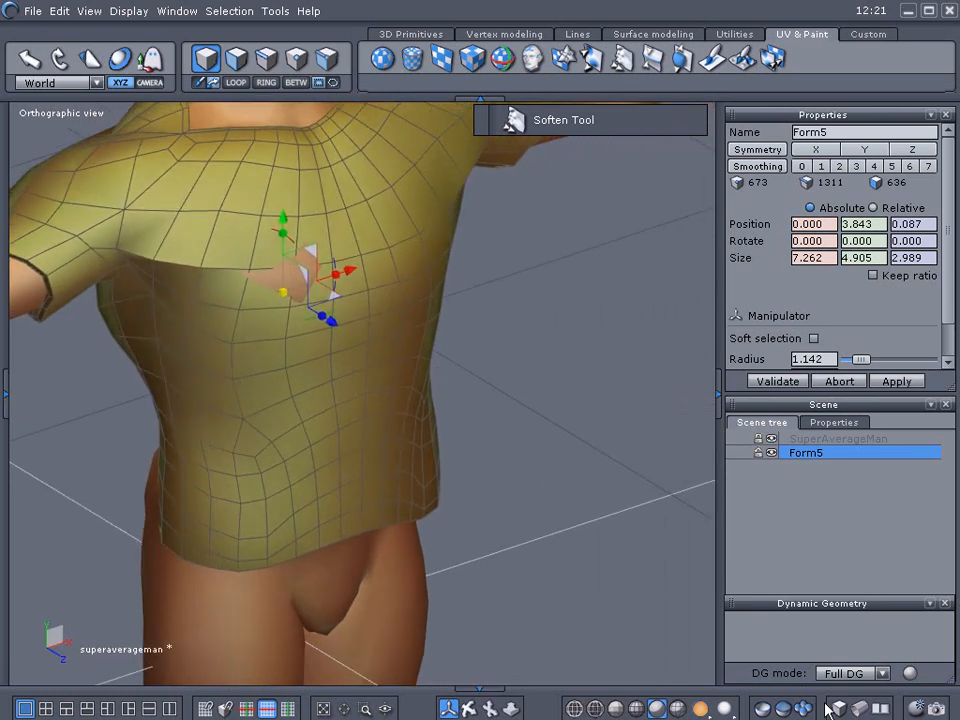
click(236, 58)
middle_drag(540, 440, 568, 504)
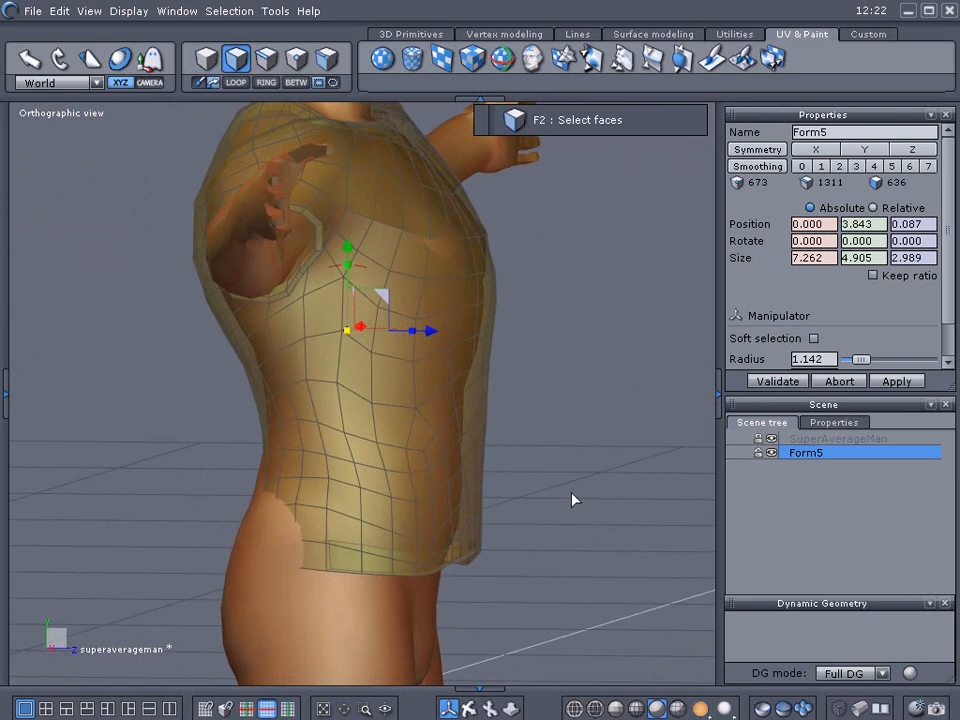
middle_drag(572, 499, 589, 463)
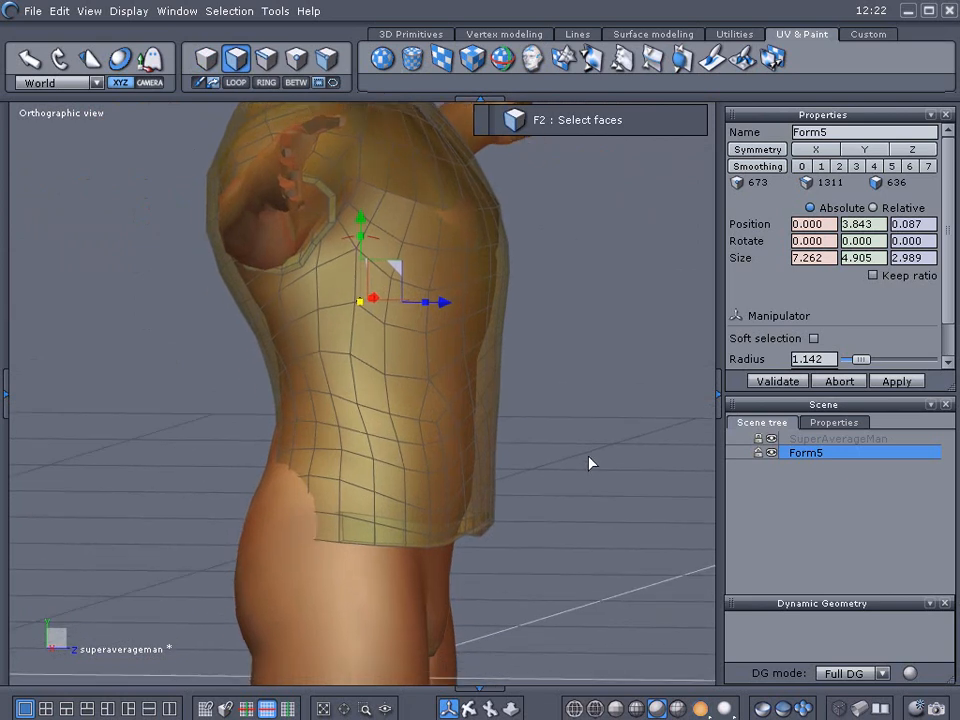
middle_drag(557, 486, 705, 505)
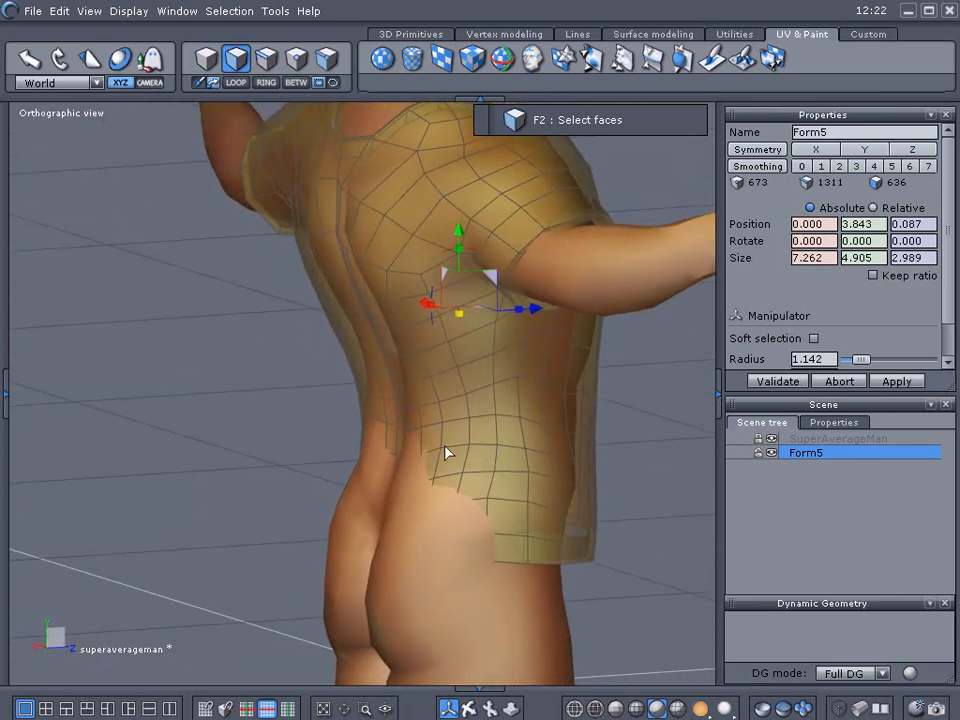
drag(396, 438, 431, 444)
mouse_move(248, 376)
middle_down()
mouse_move(312, 388)
mouse_move(394, 465)
middle_up()
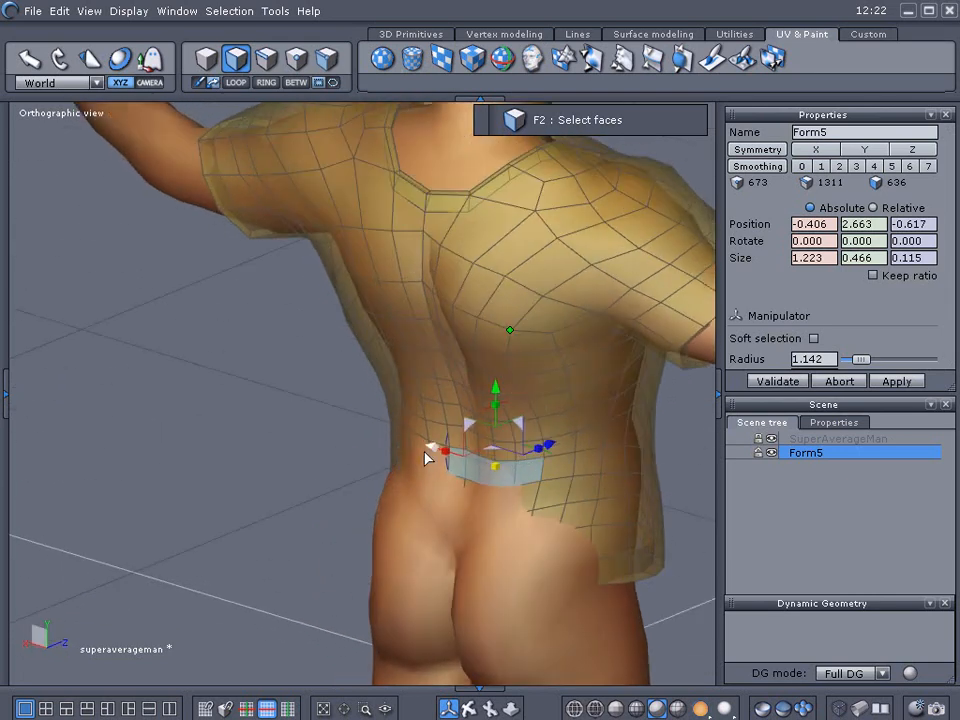
shift+click(430, 450)
shift+click(422, 454)
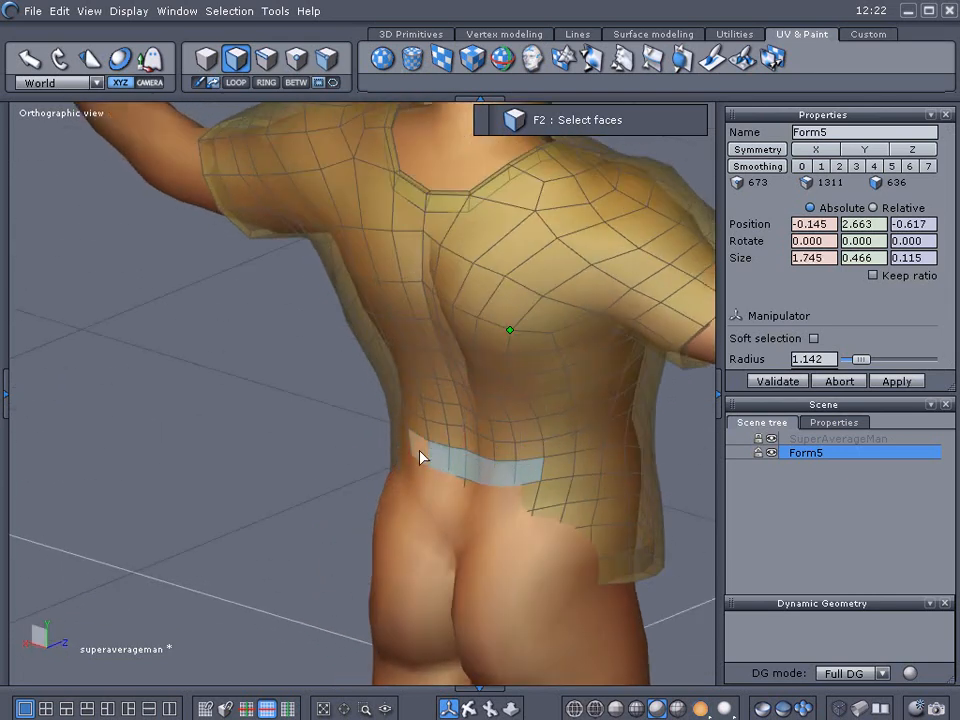
click(814, 339)
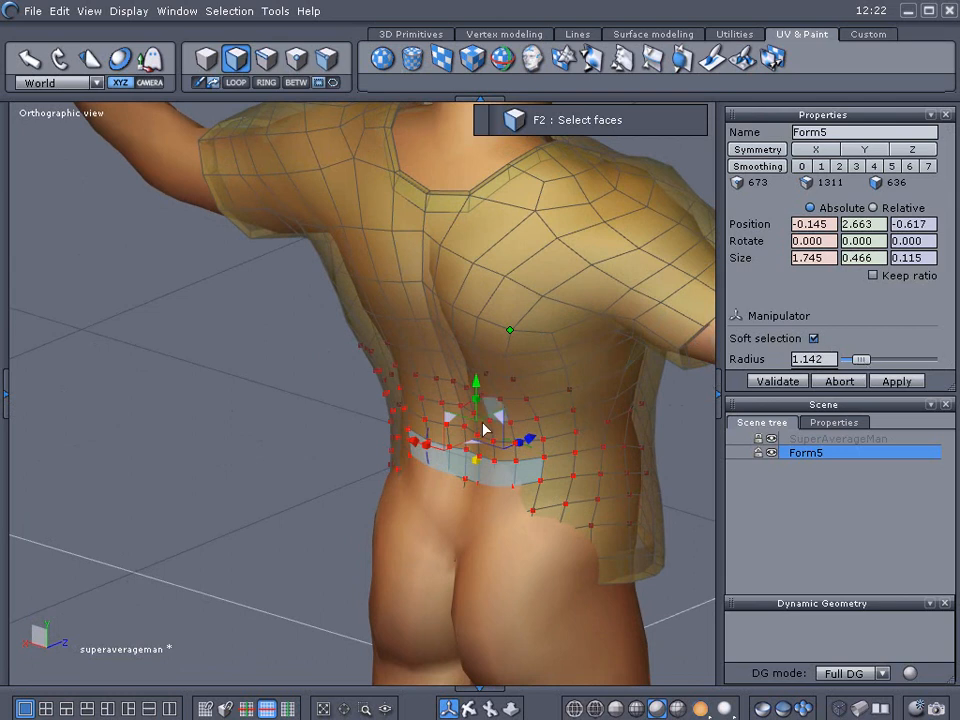
Select hem faces around the back and sides and nudge them outward so the body no longer pokes through.
right_drag(294, 414, 223, 429)
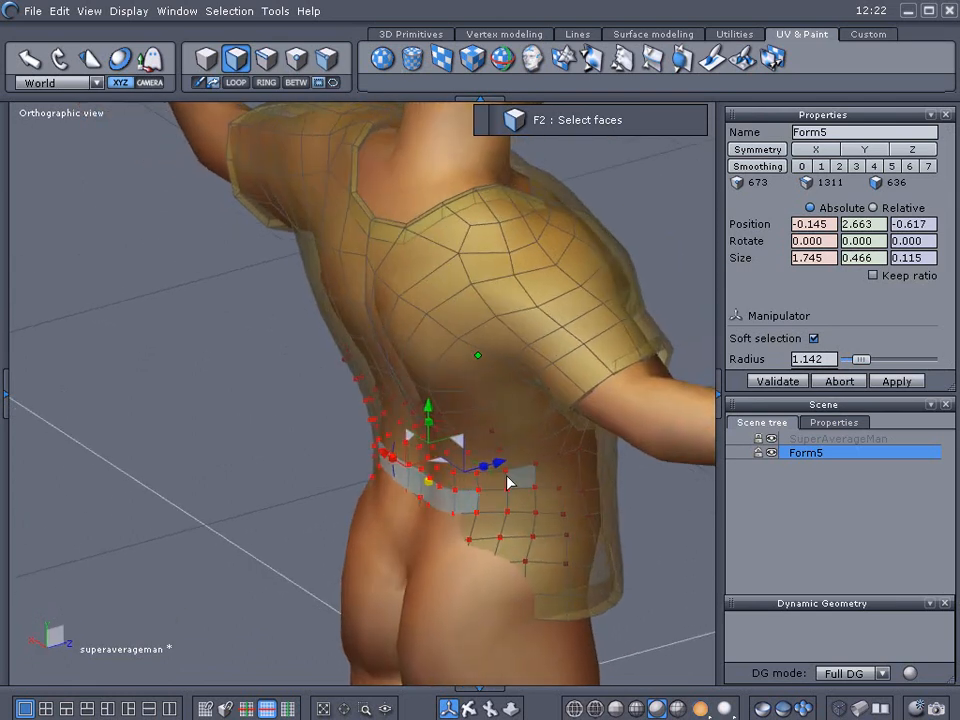
drag(501, 474, 488, 476)
drag(463, 561, 367, 513)
drag(489, 516, 446, 521)
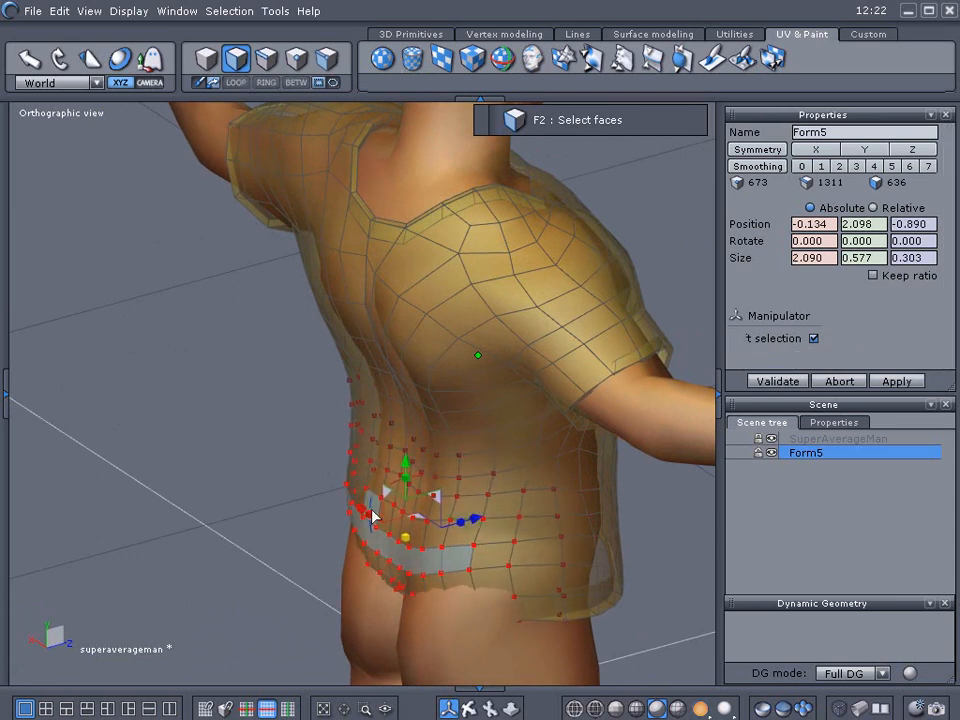
right_drag(260, 457, 240, 409)
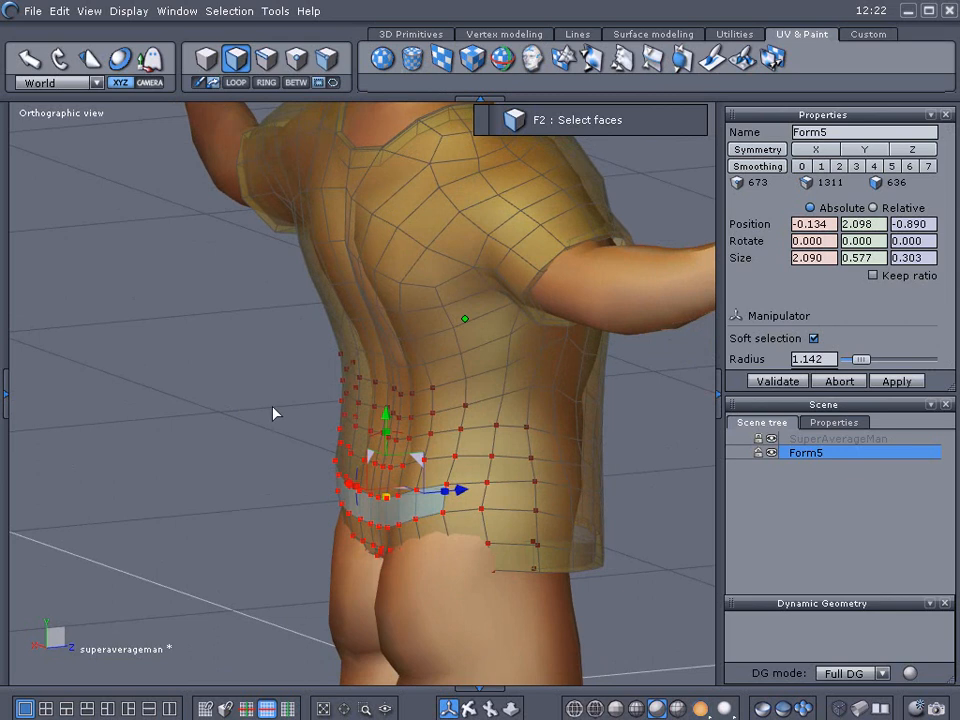
drag(408, 541, 347, 539)
mouse_move(438, 528)
mouse_down()
mouse_move(452, 527)
mouse_move(439, 527)
mouse_up()
drag(366, 453, 366, 461)
middle_drag(585, 450, 599, 450)
middle_drag(207, 455, 390, 463)
click(392, 462)
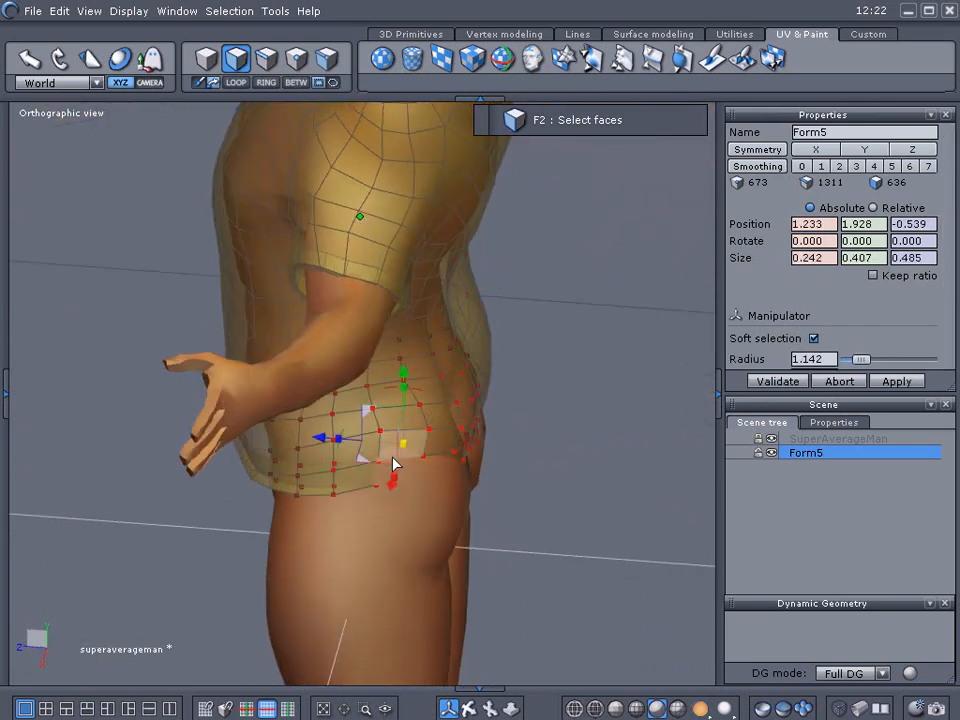
drag(328, 441, 339, 451)
middle_drag(581, 519, 405, 445)
click(413, 430)
middle_drag(634, 482, 441, 527)
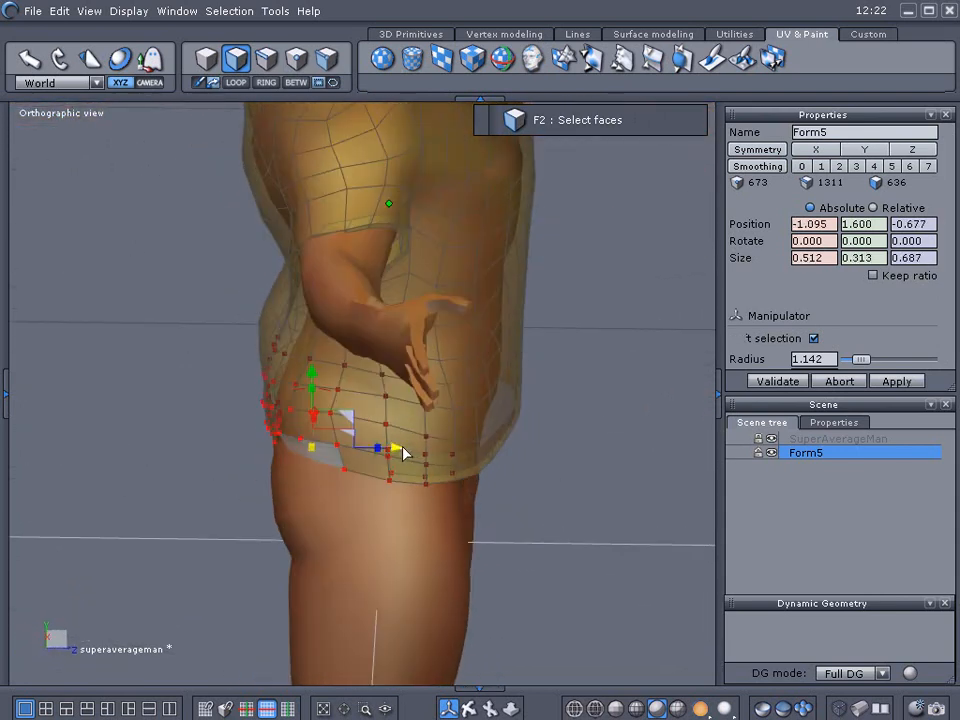
drag(401, 450, 390, 452)
Select faces along the front hem from below and pull them inward to fit the body.
middle_drag(561, 539, 501, 276)
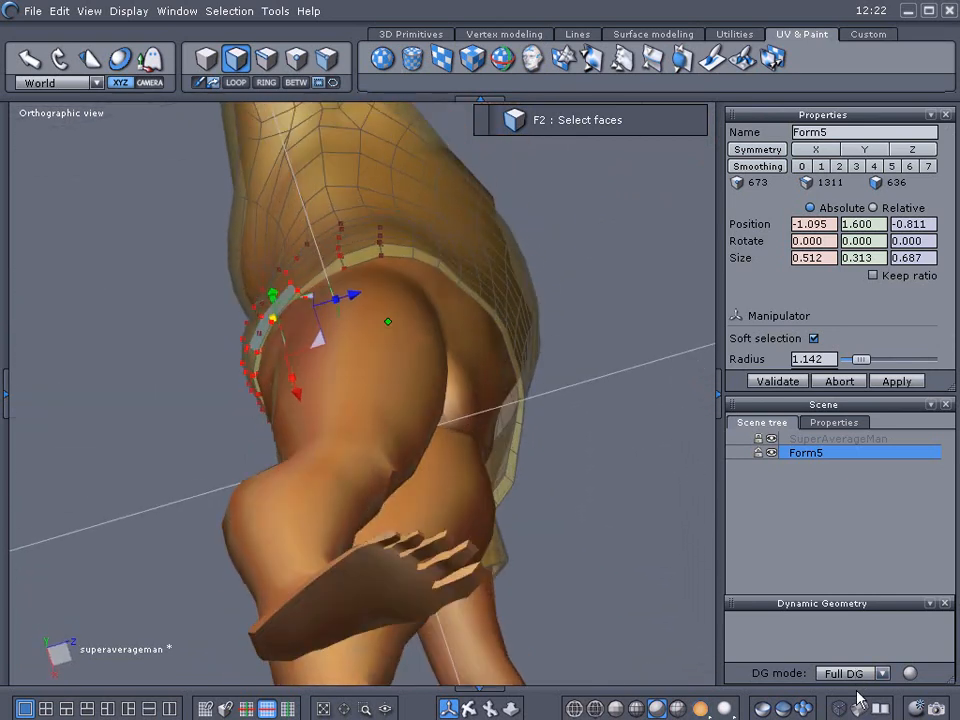
middle_drag(641, 480, 580, 500)
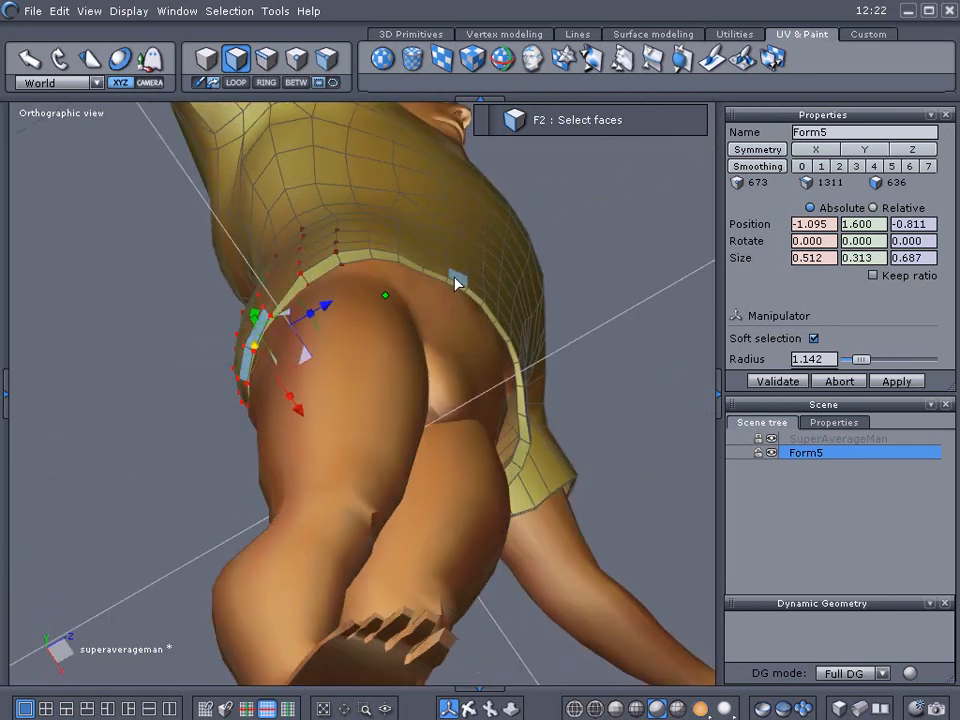
mouse_move(456, 276)
mouse_down()
mouse_move(476, 289)
mouse_move(508, 345)
mouse_up()
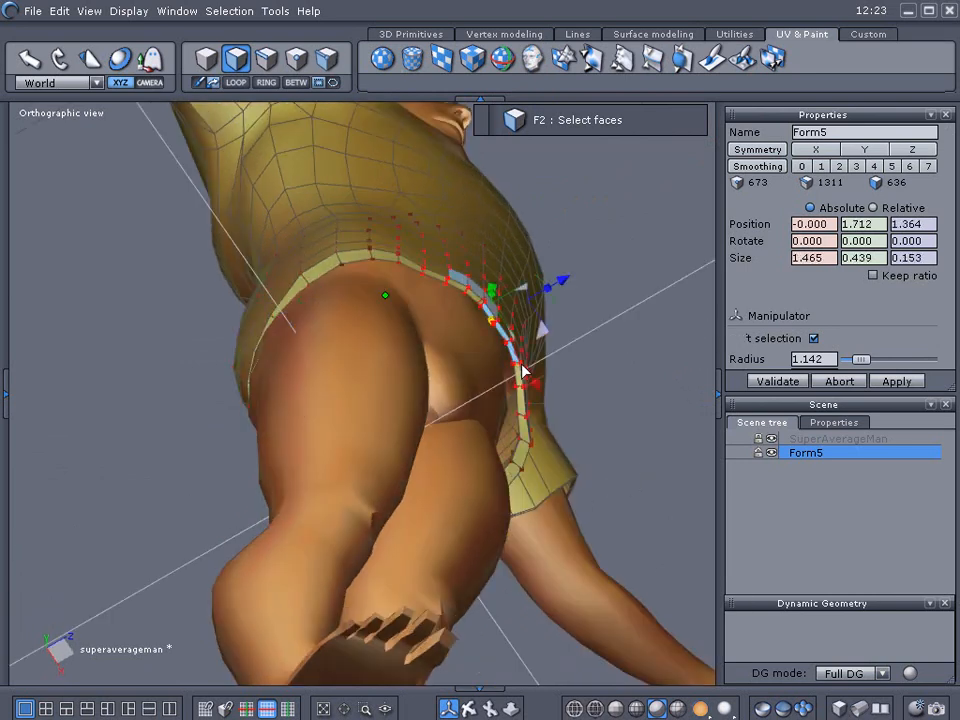
drag(561, 277, 544, 285)
middle_drag(643, 281, 518, 450)
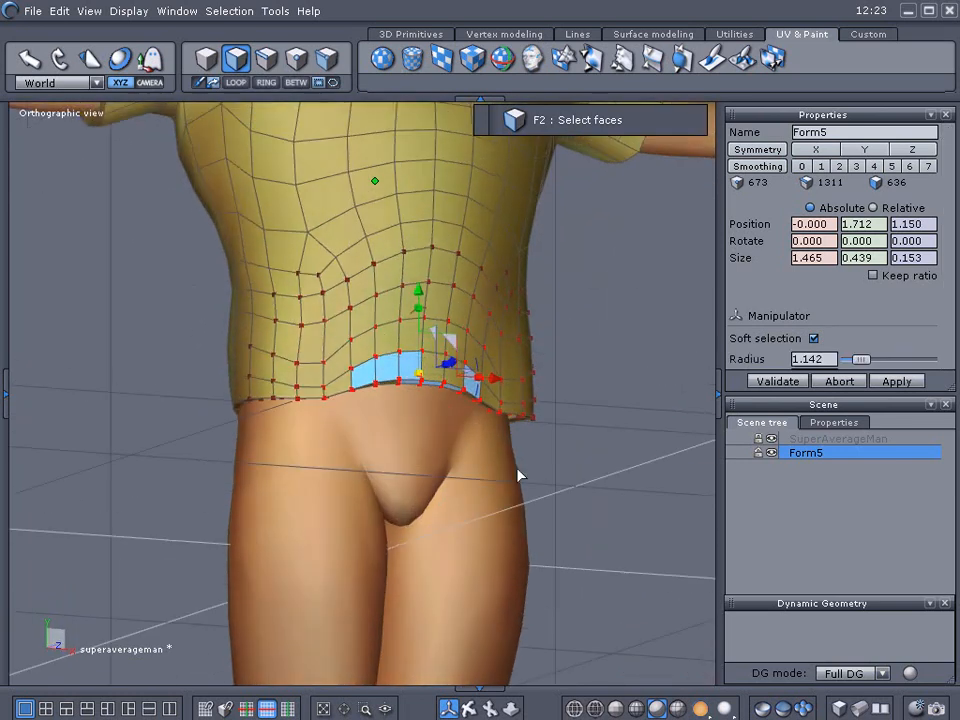
middle_drag(574, 354, 531, 531)
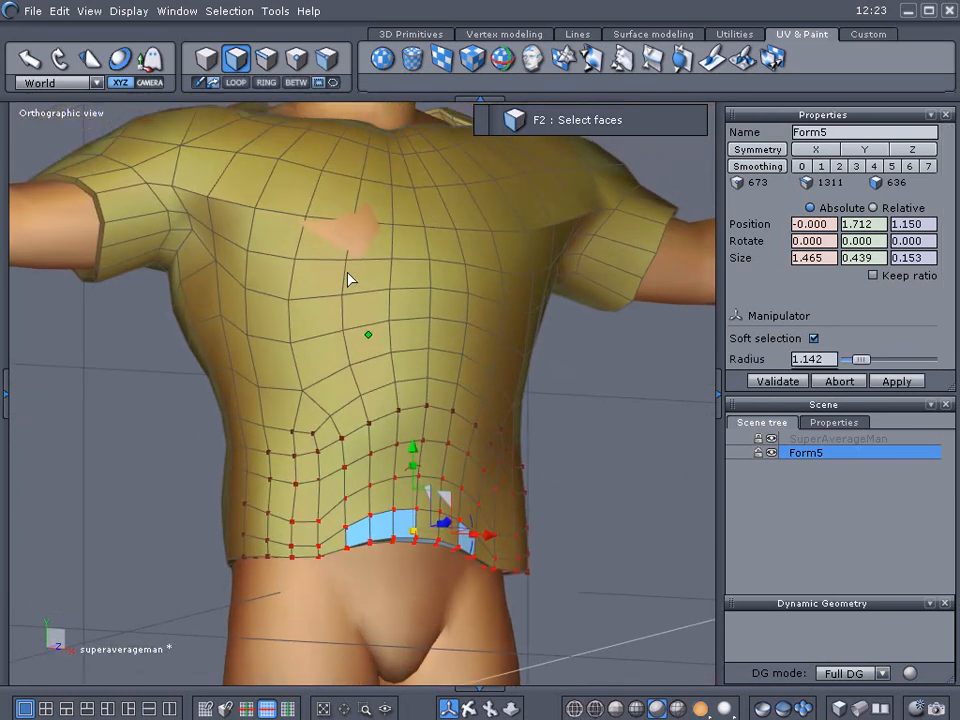
middle_drag(146, 401, 323, 368)
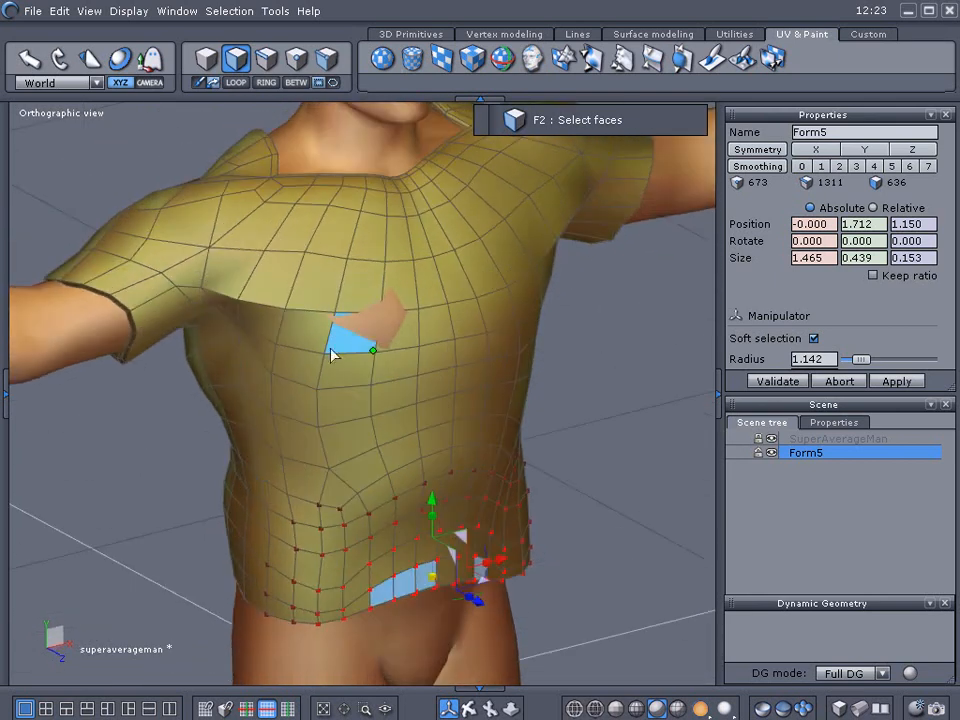
Push the chest faces where skin shows through outward, then adjust the faces at the lower front.
click(370, 321)
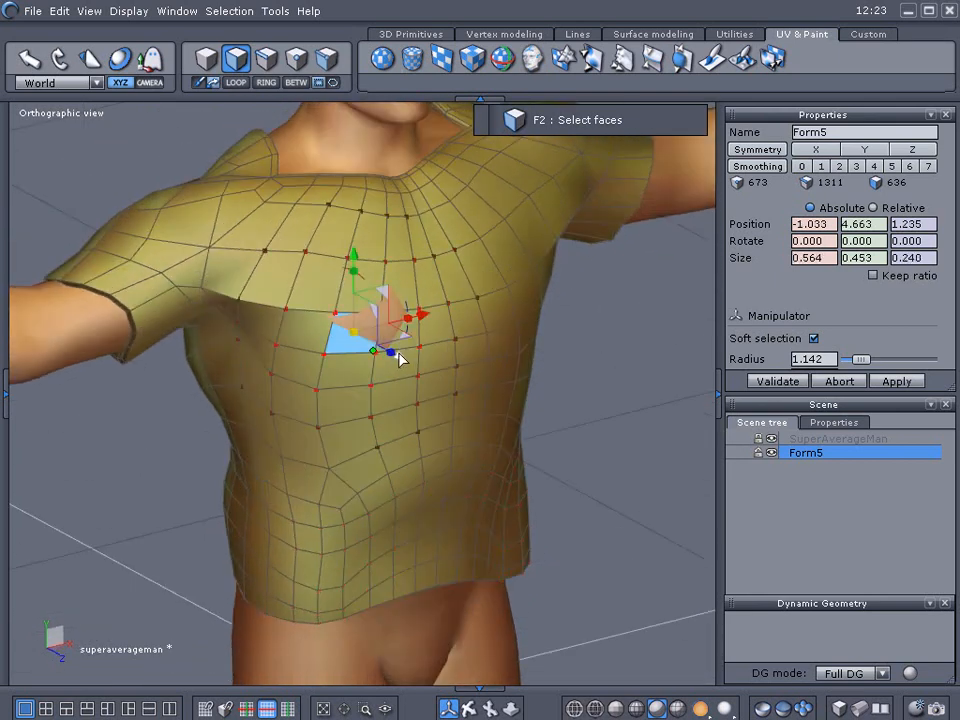
drag(401, 358, 403, 360)
middle_drag(608, 370, 368, 372)
scroll(380, 366, down, 3)
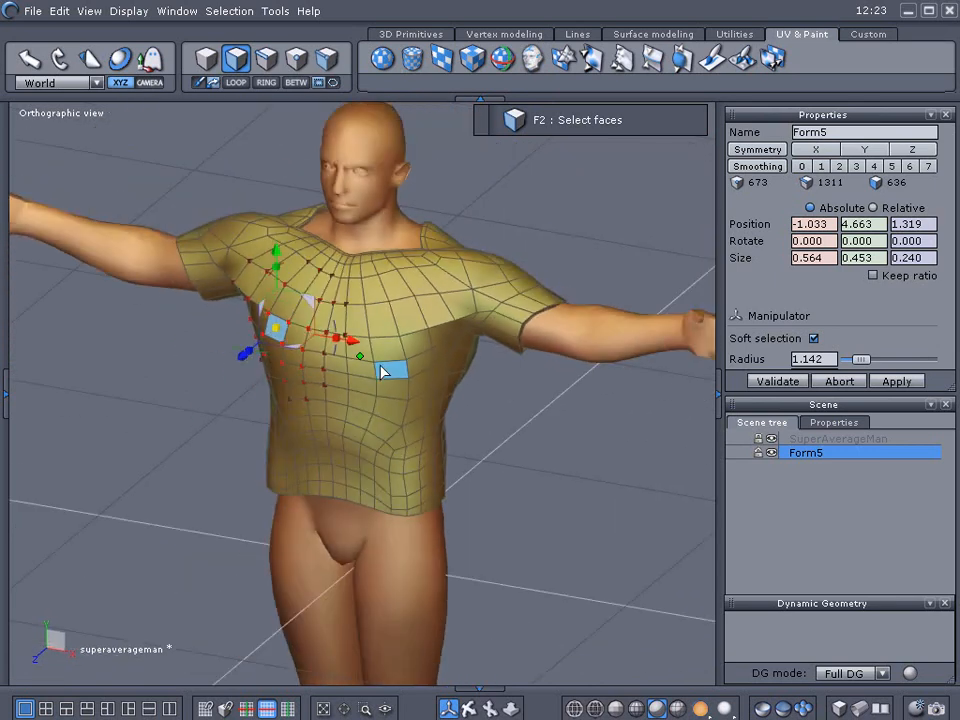
click(333, 471)
drag(328, 399, 326, 422)
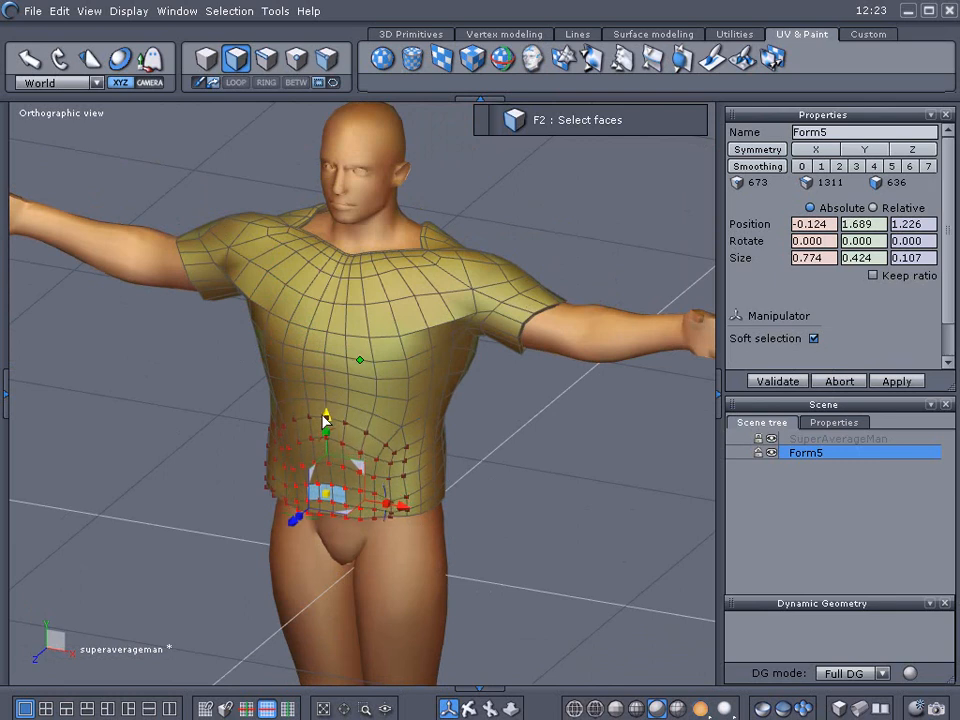
Return to object selection and set Form5's smoothing to level 2.
click(206, 58)
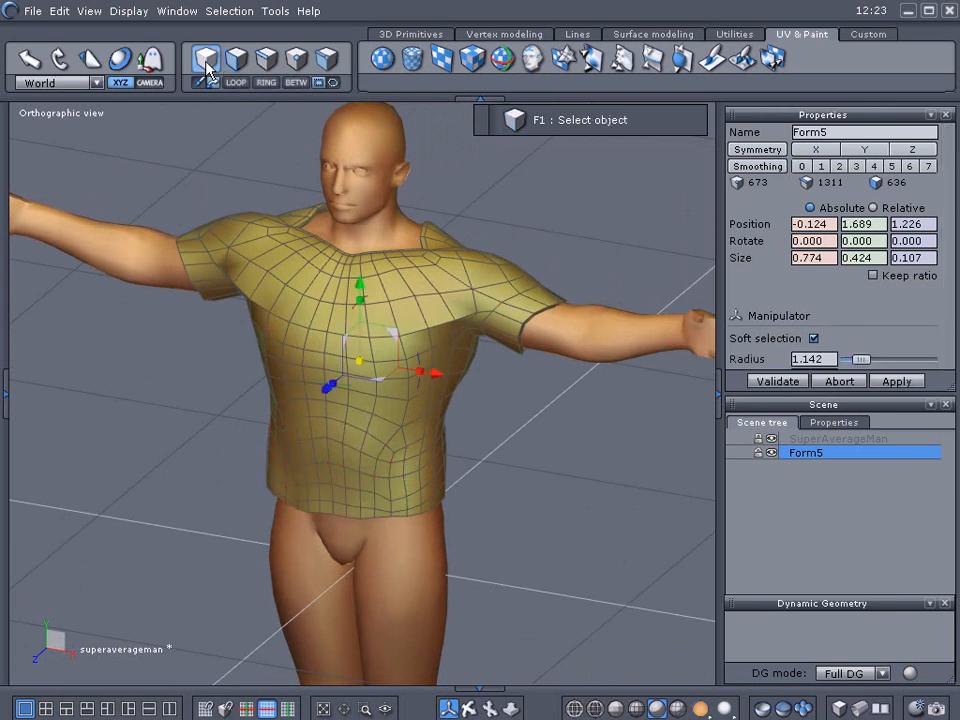
click(840, 166)
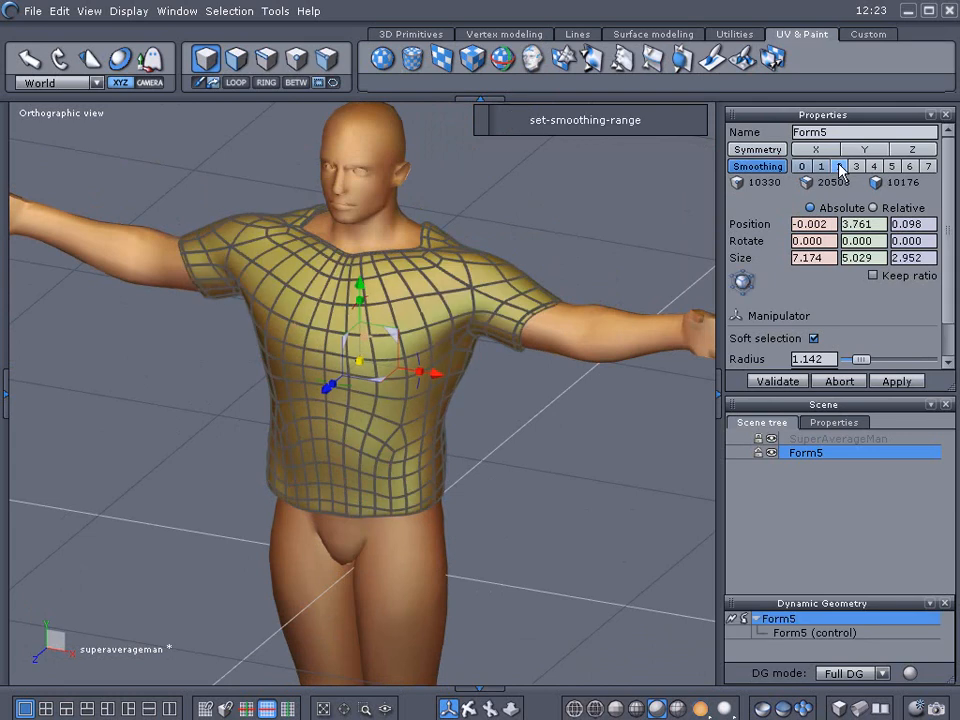
click(617, 514)
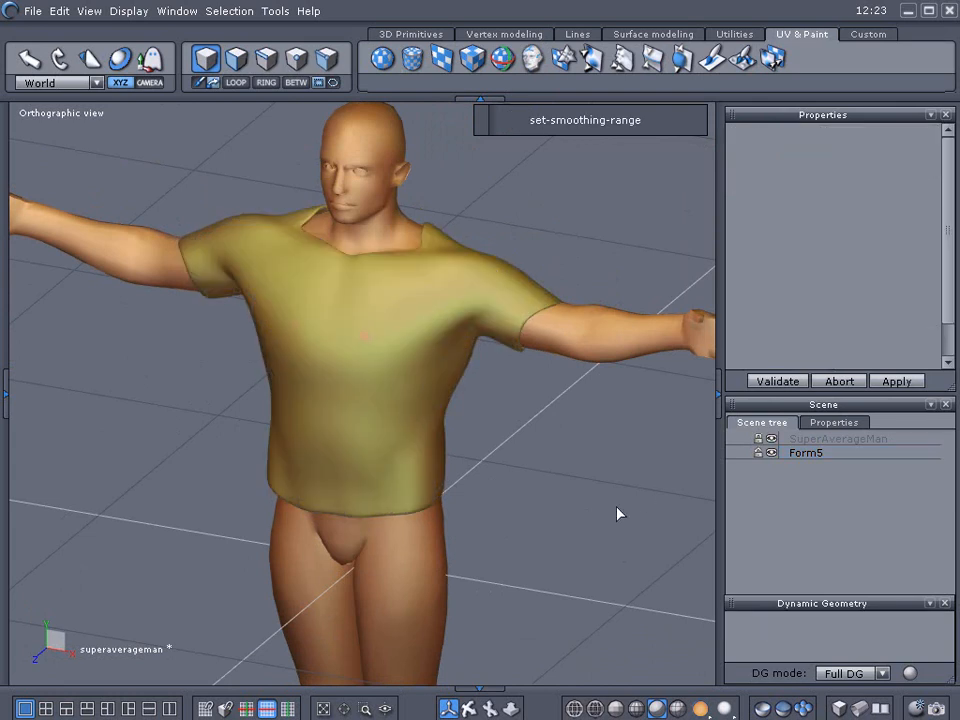
click(378, 350)
scroll(375, 345, up, 3)
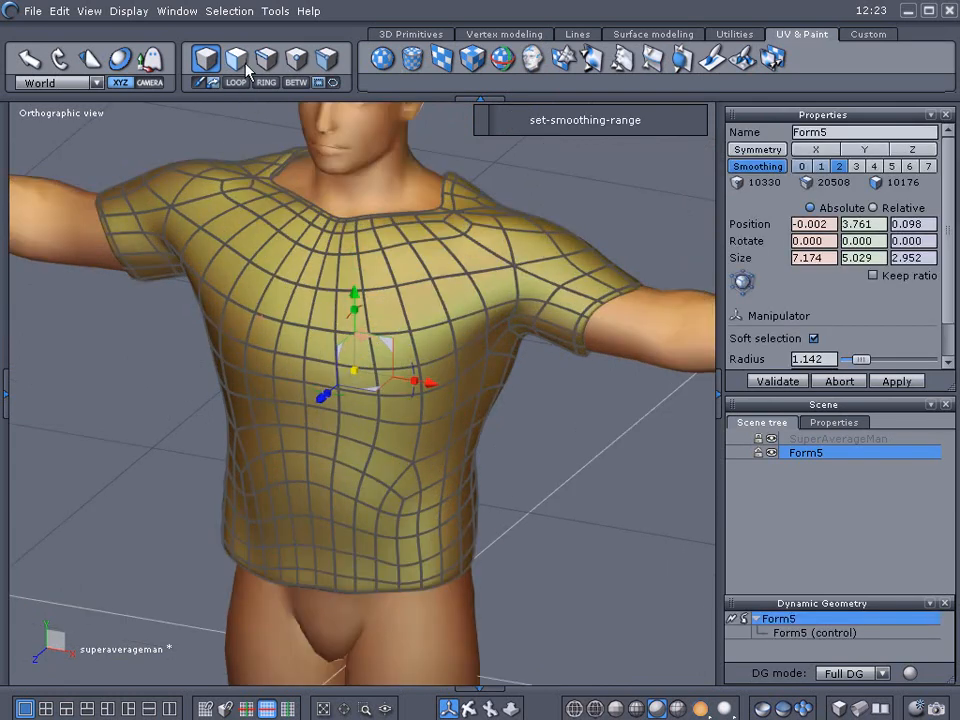
Select faces on the shirt's chest, nudge them slightly, and briefly hide the body to check the shirt alone.
key(F2)
click(362, 350)
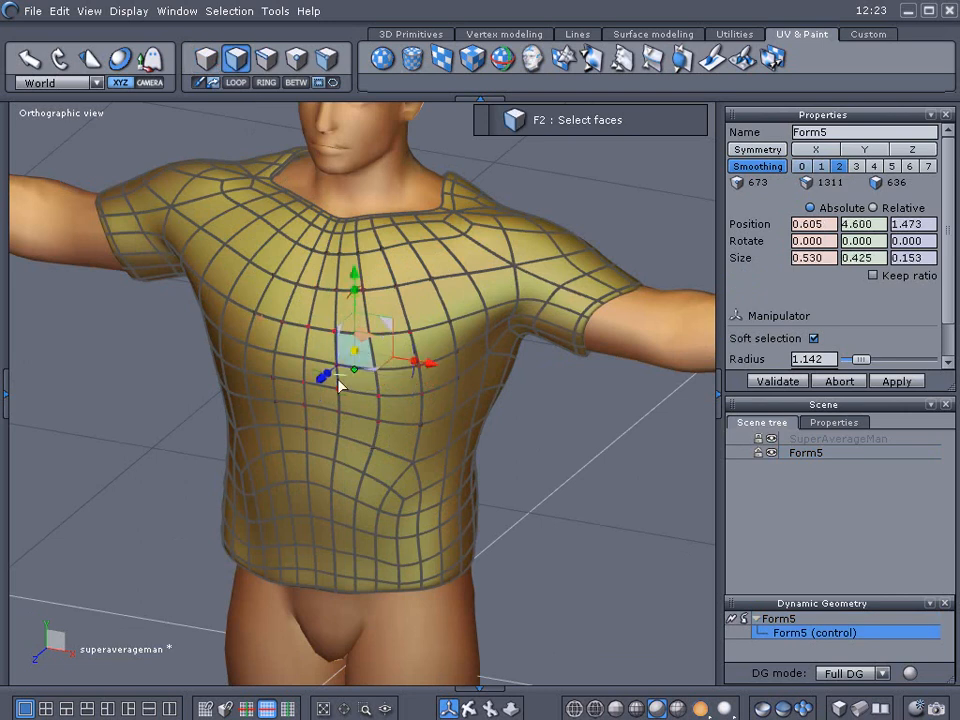
click(258, 340)
drag(228, 366, 227, 367)
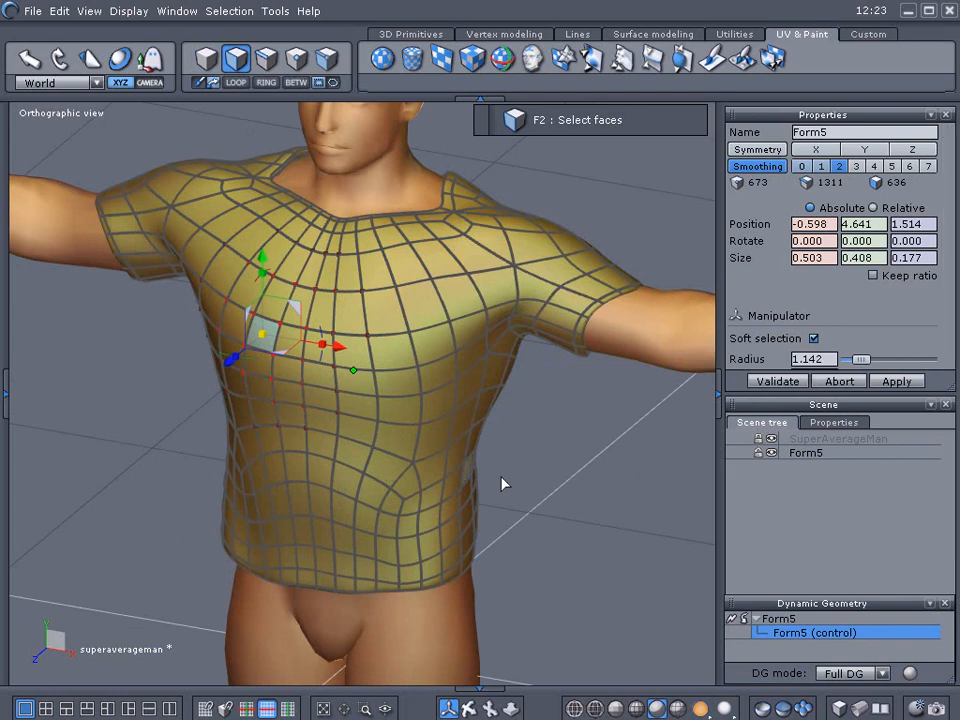
click(770, 441)
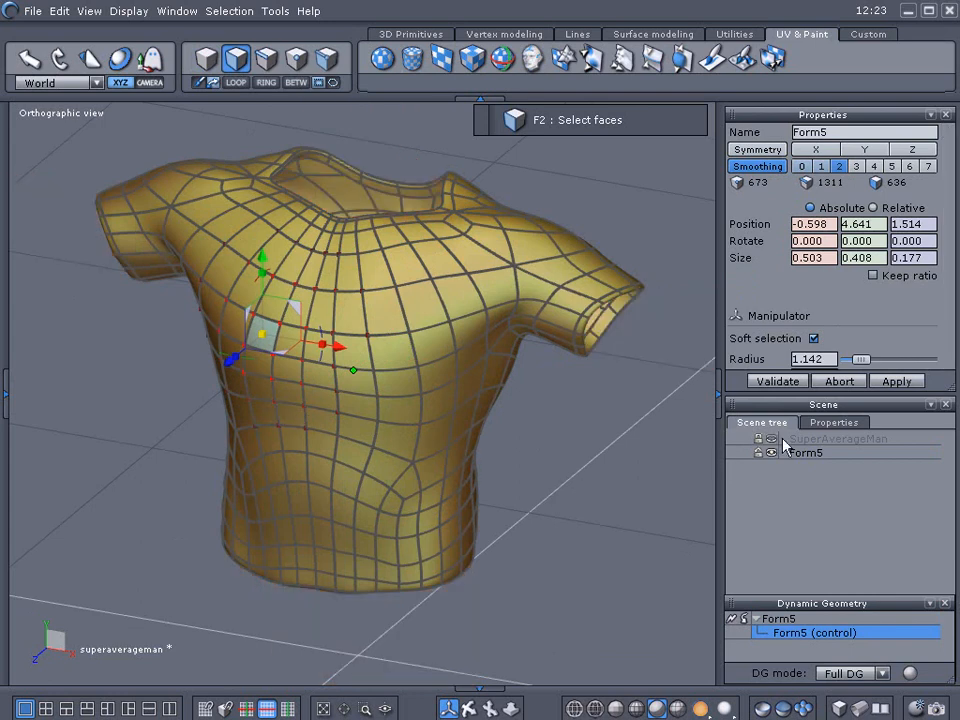
click(771, 441)
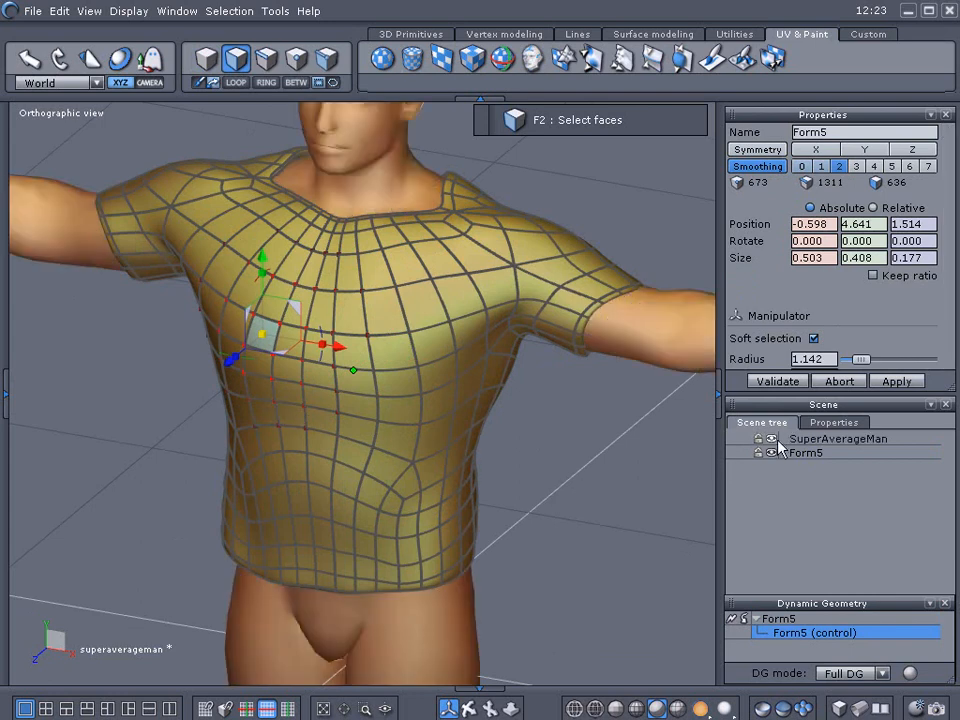
Select SuperAverageMan and set its smoothing to level 1.
click(800, 439)
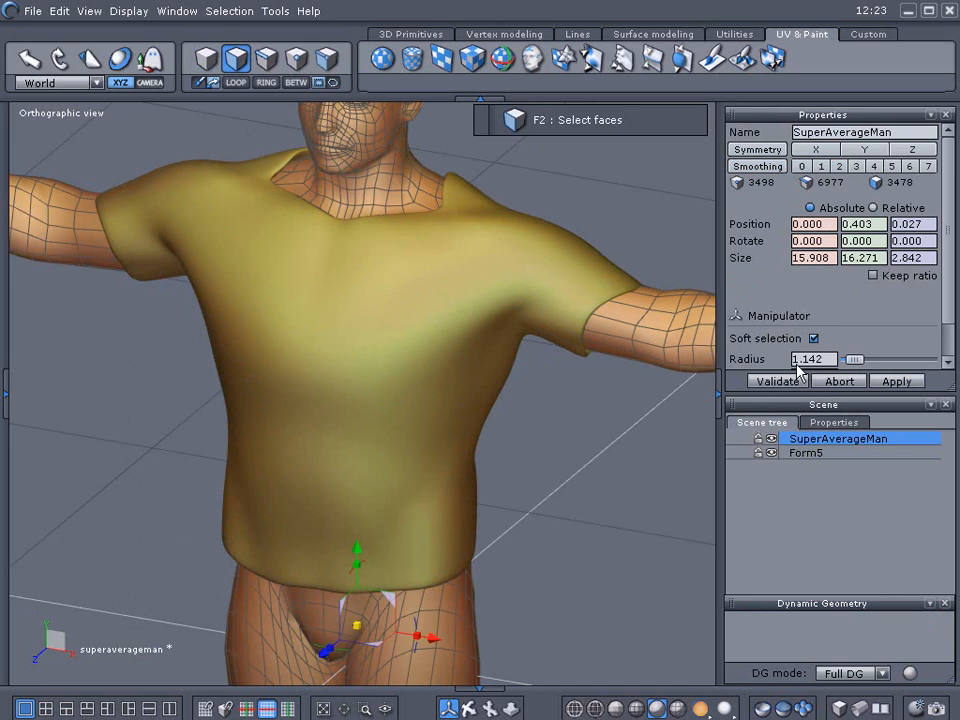
click(820, 166)
click(592, 471)
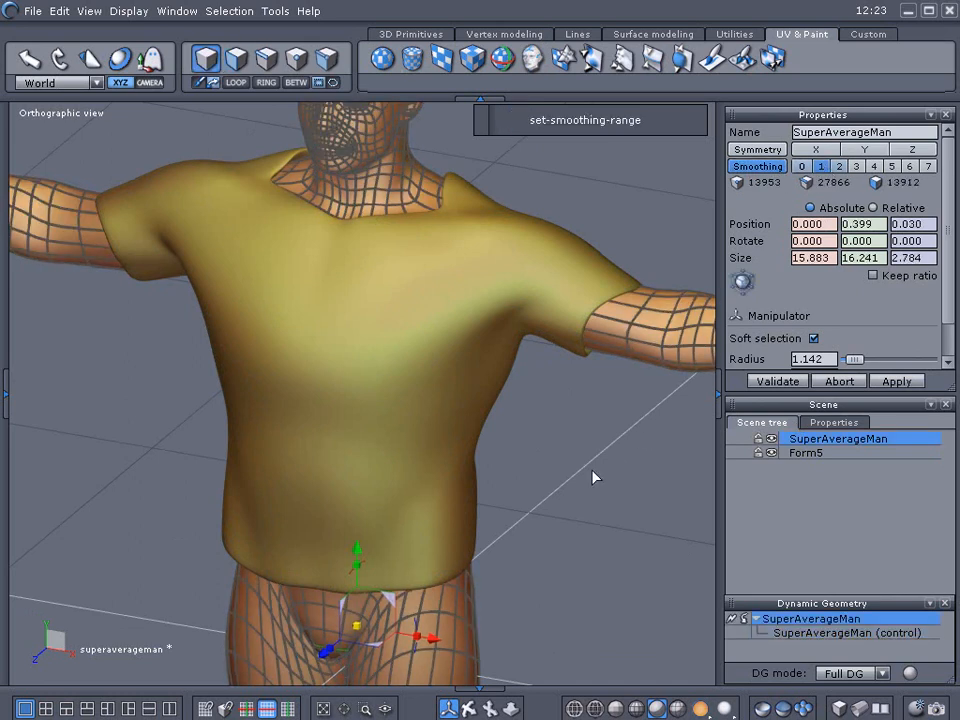
click(592, 471)
Collapse the side panels and orbit and zoom around the figure to inspect how the smoothed shirt fits the body.
scroll(592, 471, down, 3)
scroll(592, 470, down, 2)
middle_drag(592, 470, 450, 388)
right_drag(456, 393, 596, 386)
right_drag(525, 396, 566, 545)
click(720, 393)
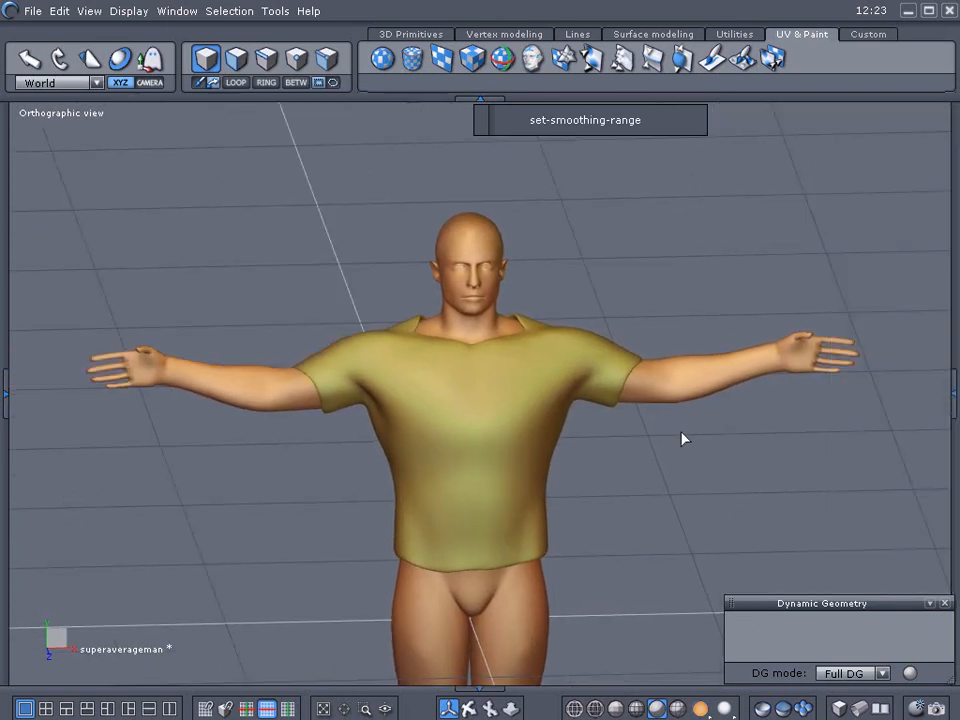
right_drag(641, 499, 585, 439)
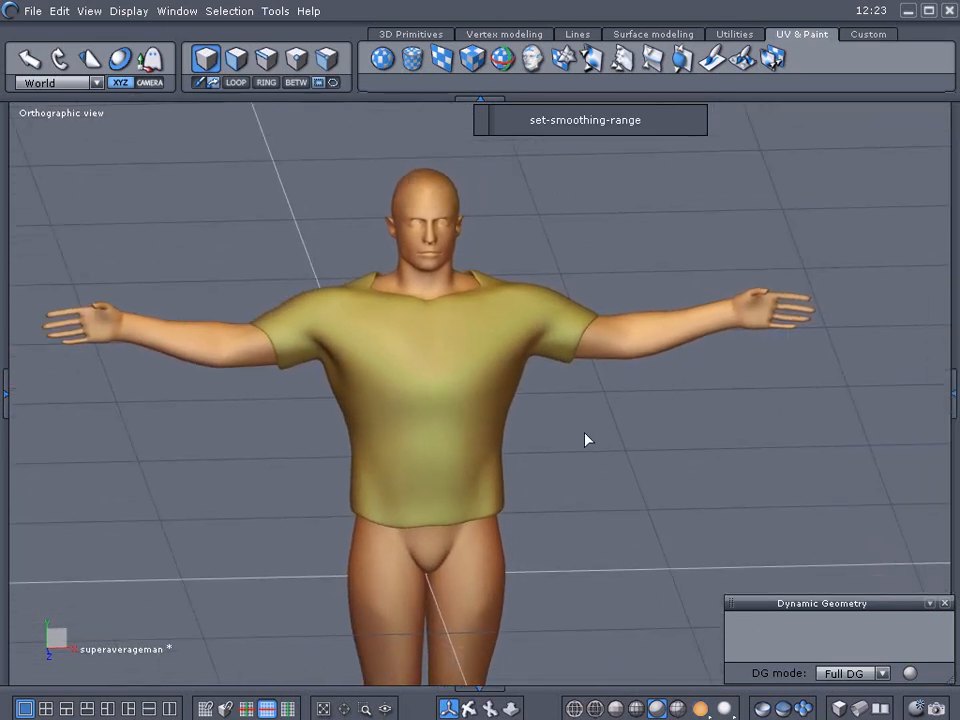
click(945, 604)
right_drag(681, 533, 676, 497)
right_drag(594, 488, 467, 461)
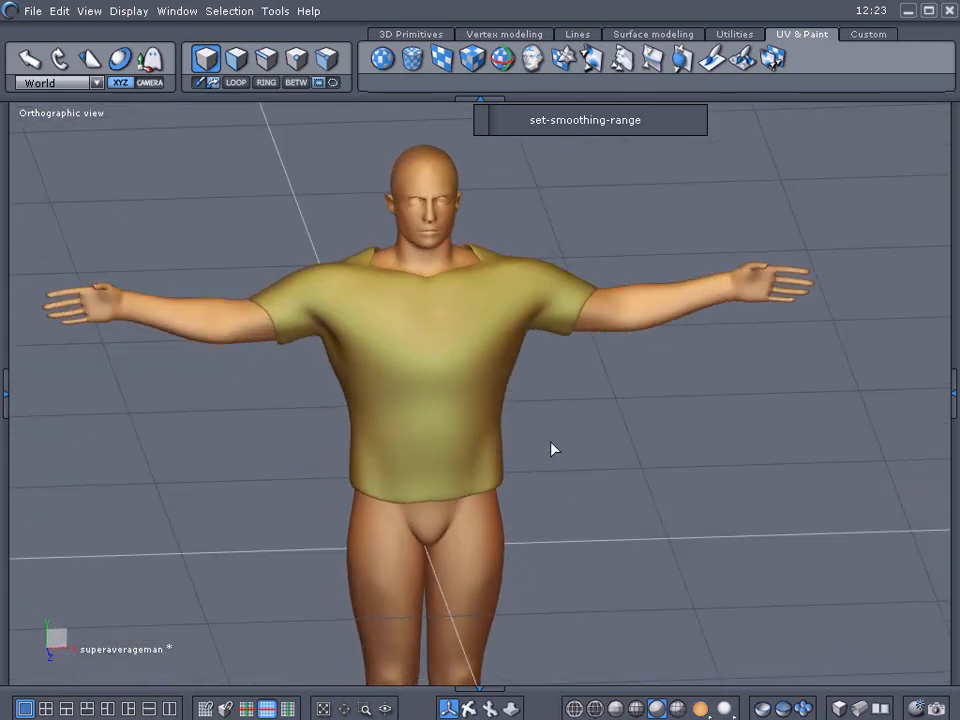
scroll(617, 461, down, 3)
scroll(632, 440, up, 5)
right_drag(632, 440, 619, 549)
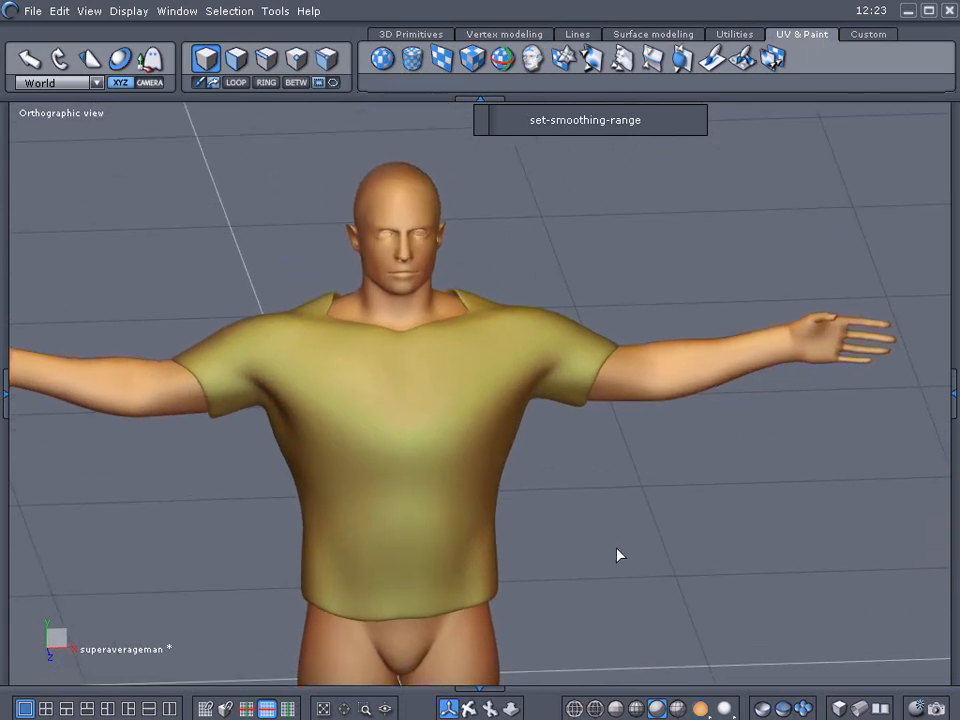
click(416, 419)
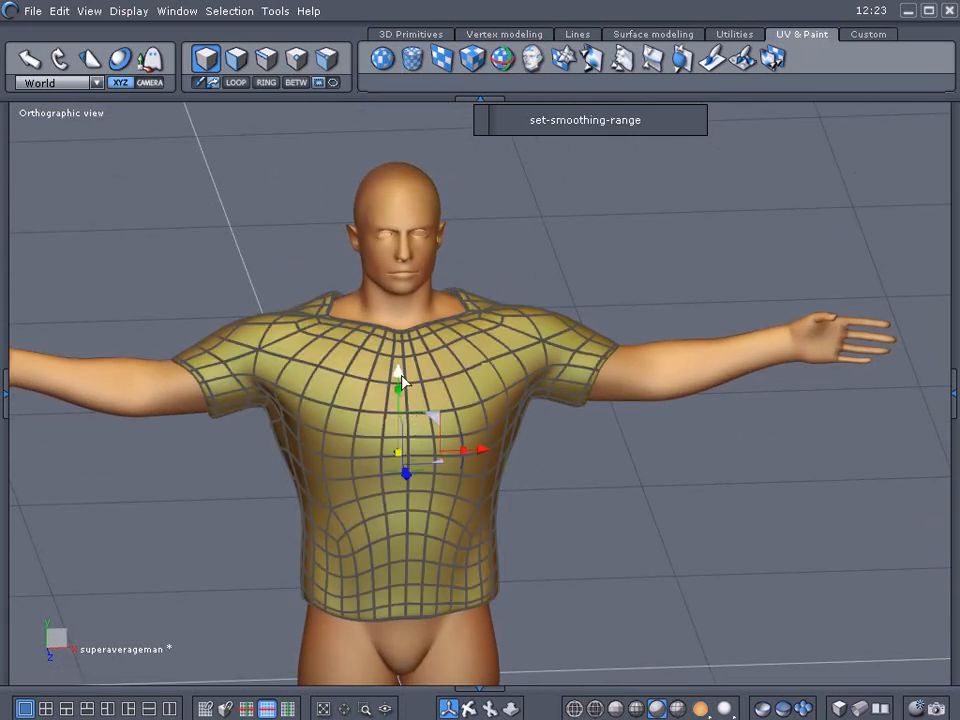
drag(398, 375, 397, 377)
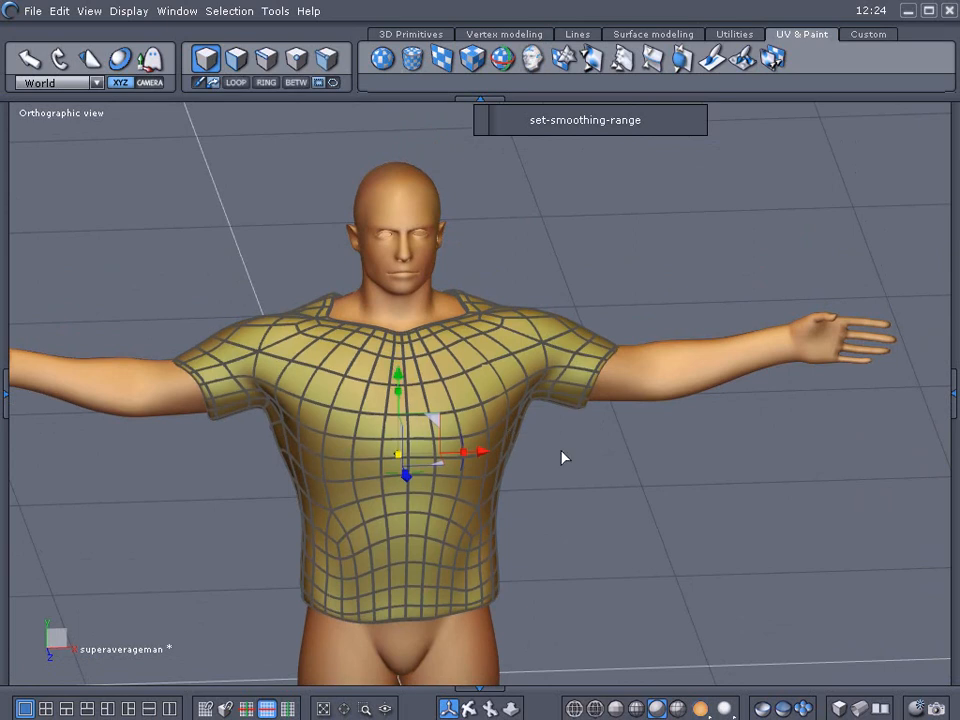
click(598, 480)
middle_drag(591, 481, 647, 473)
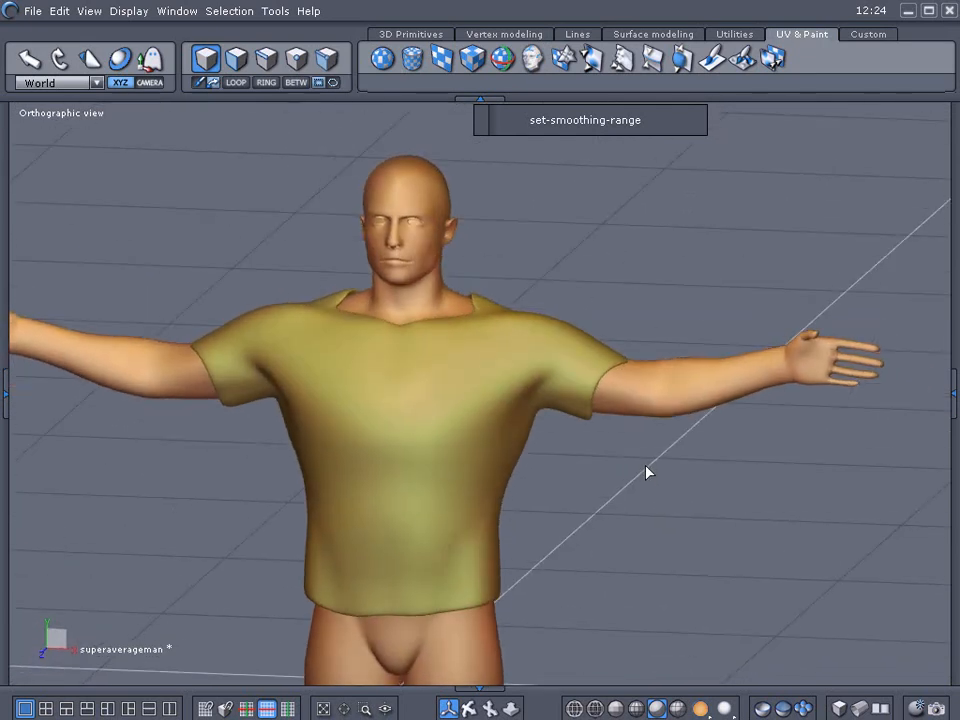